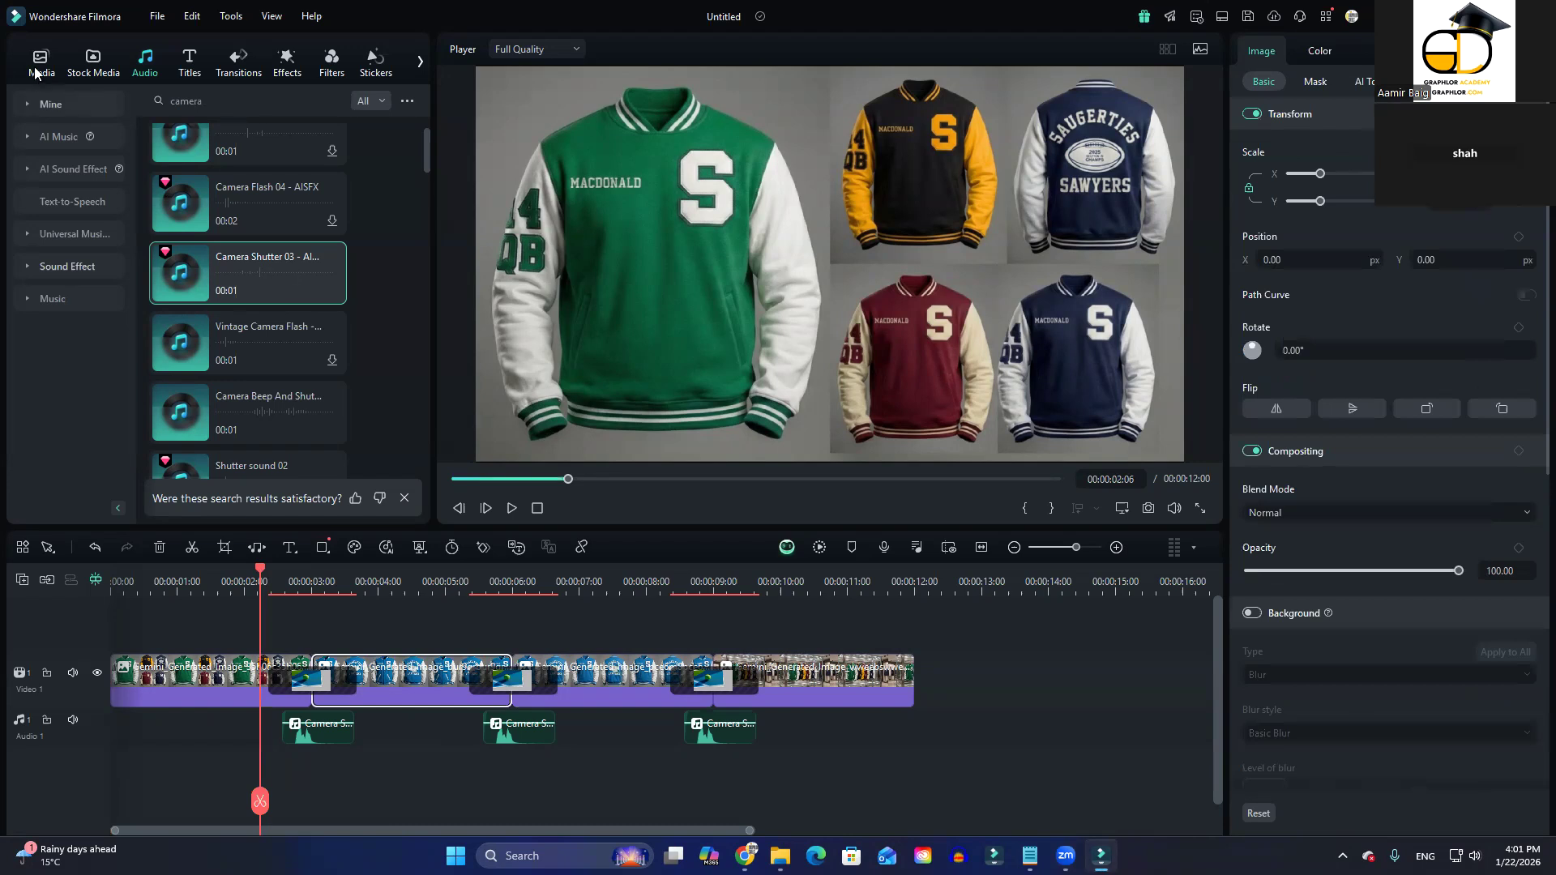
Step: Review the project's imported images, the first Photo Freeze transition on the timeline and the trending transitions
left_click(40, 65)
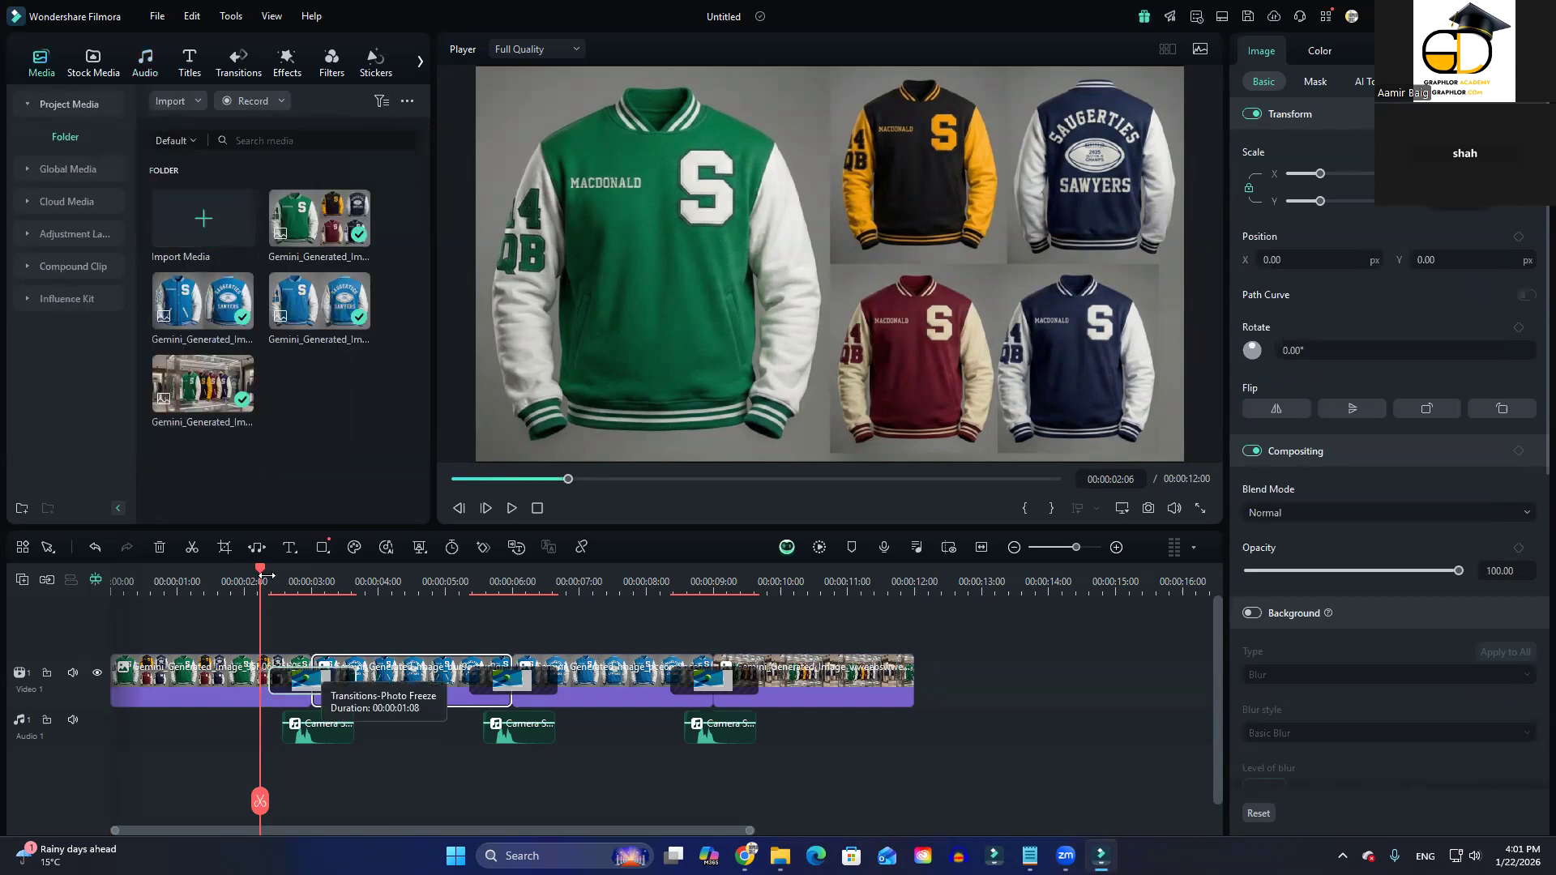
left_click(299, 582)
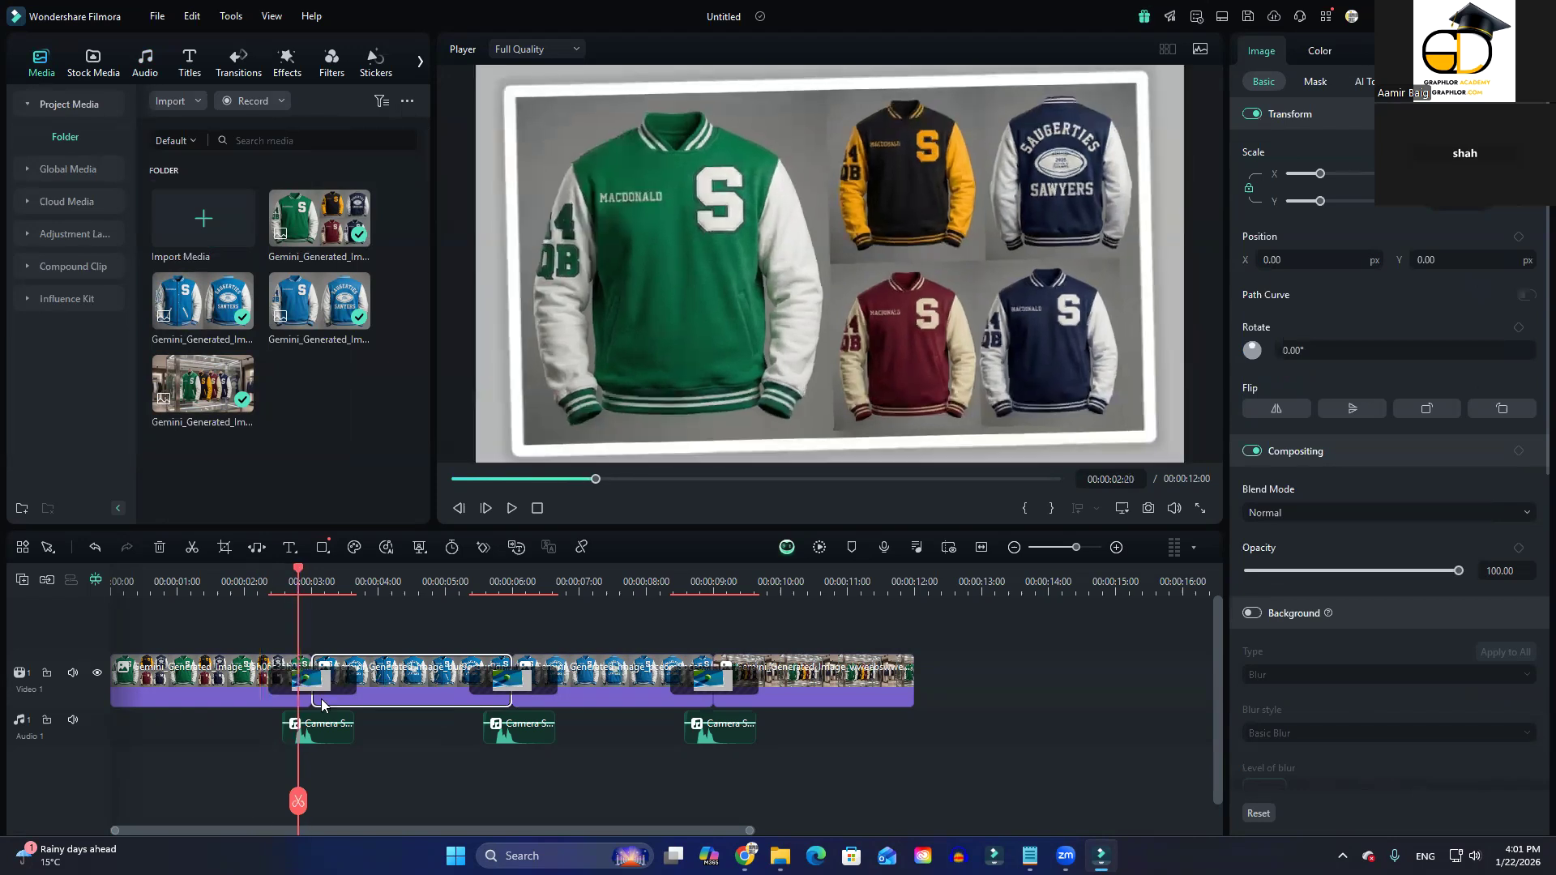
left_click(321, 688)
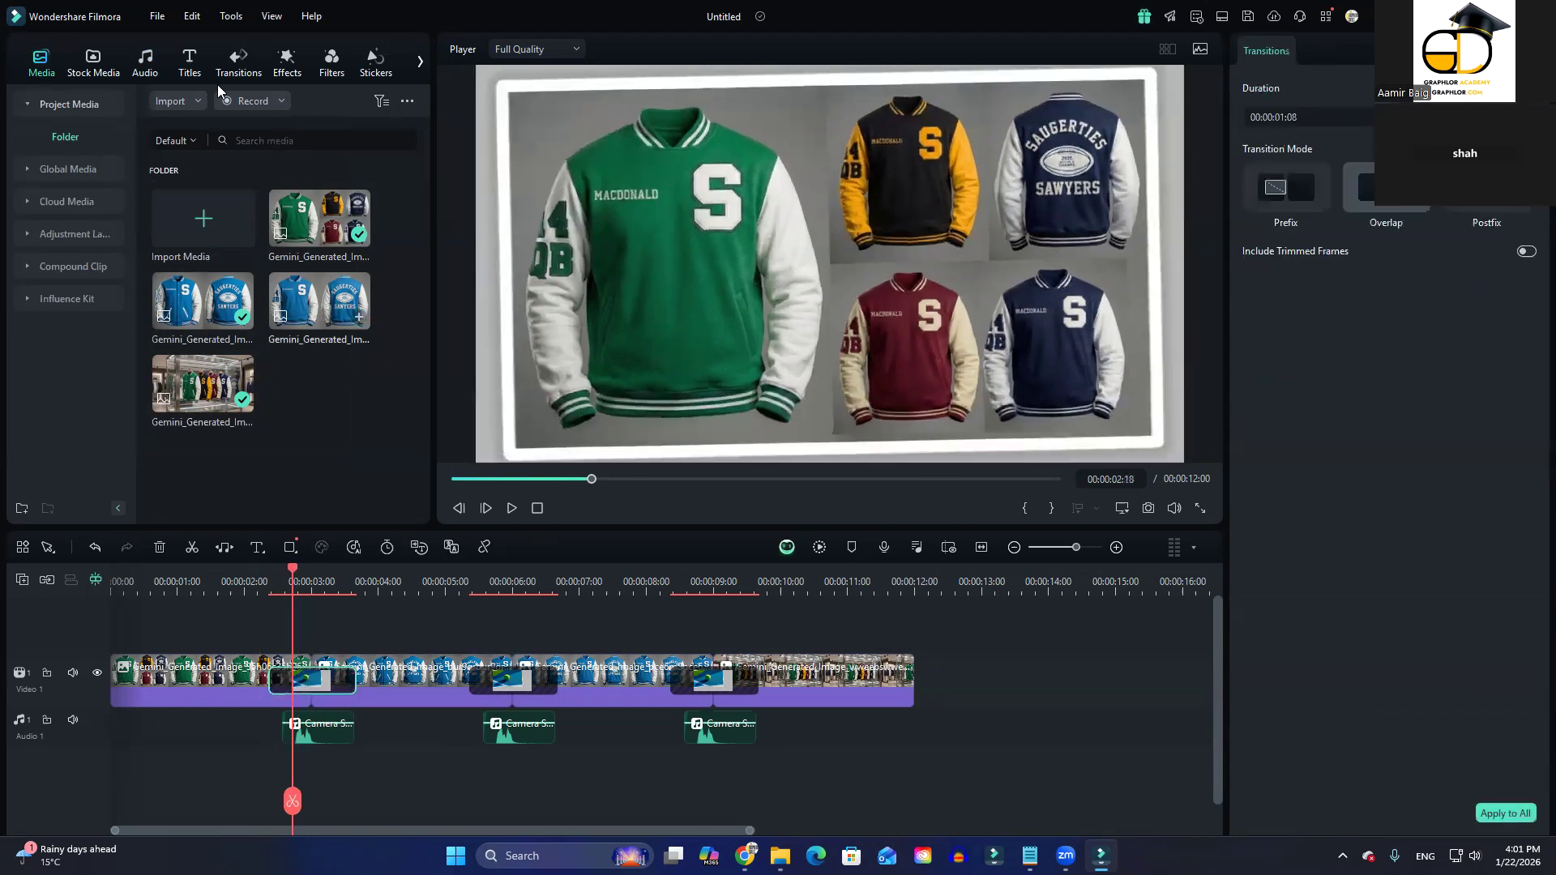
left_click(239, 62)
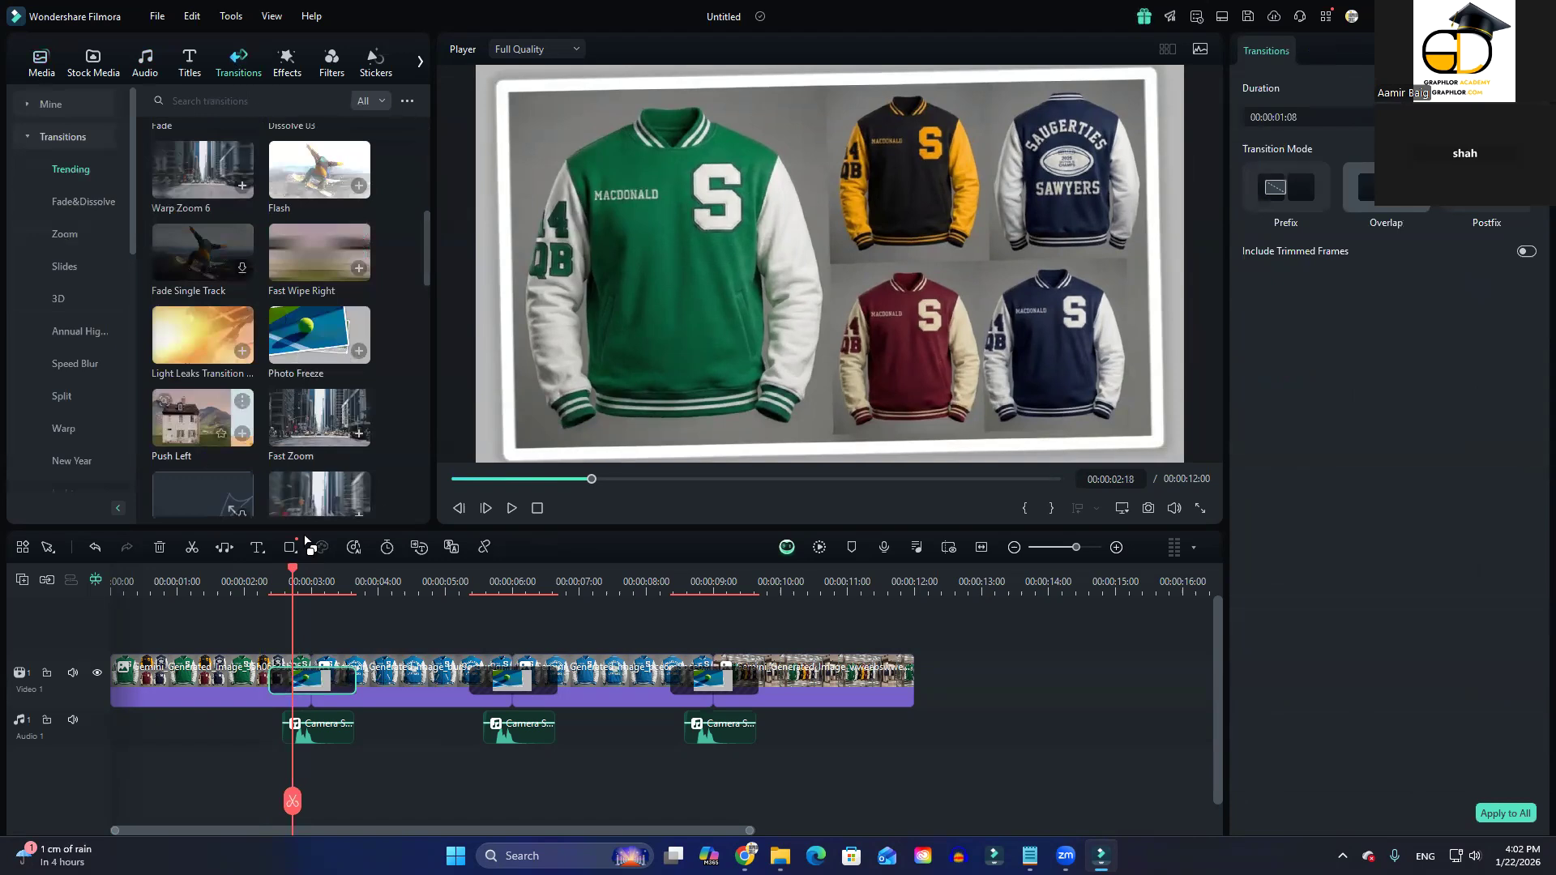
left_click_drag(285, 804, 266, 804)
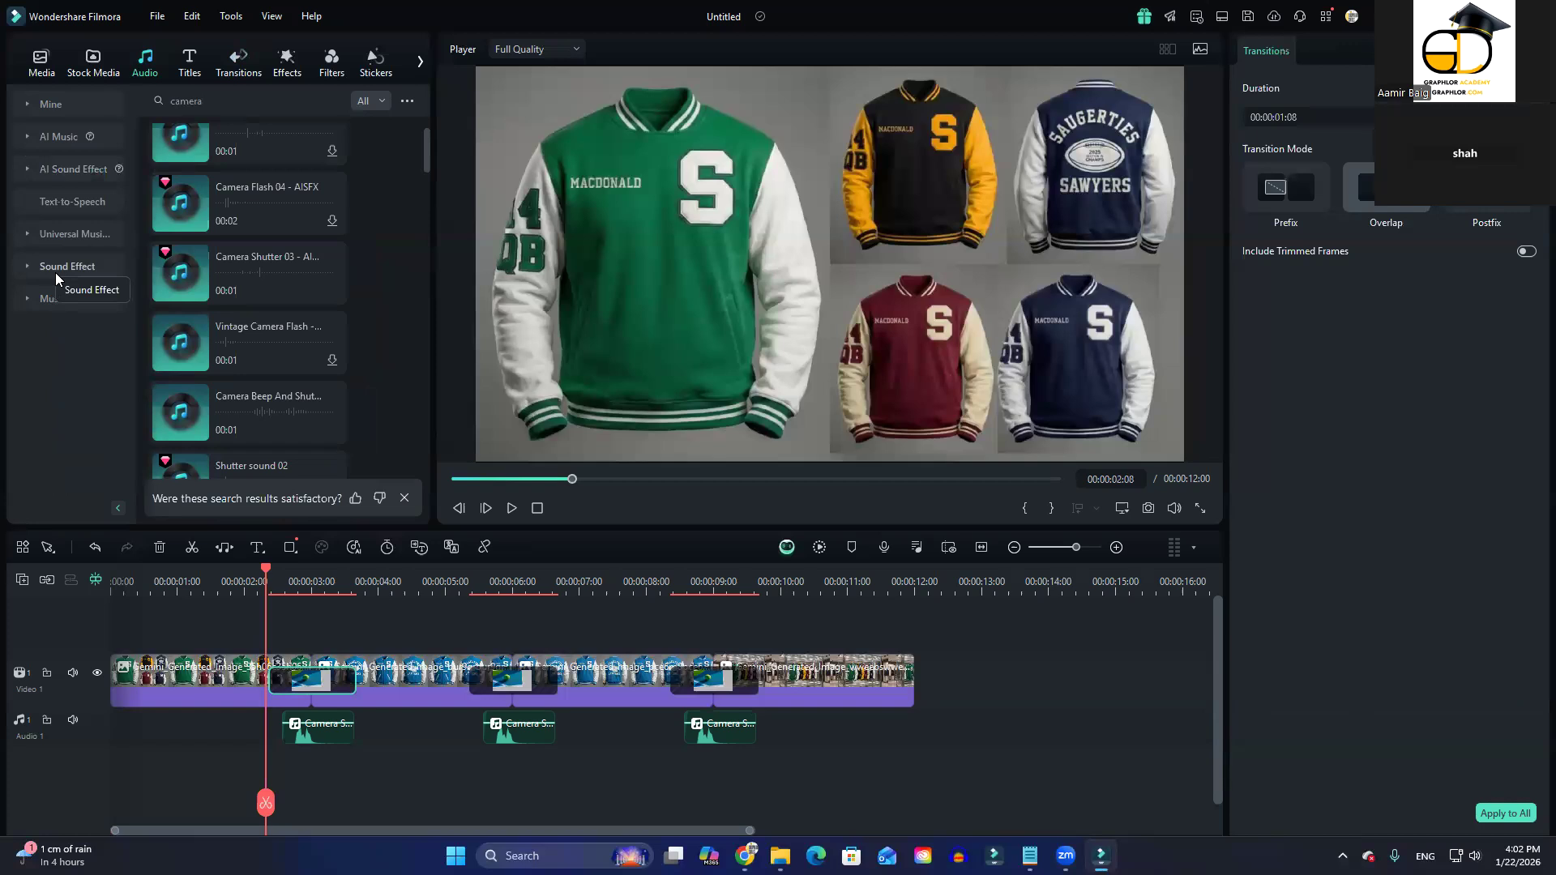
Step: Browse the trending sound effects, the licence filter options and the suggested sound effect searches
left_click(55, 269)
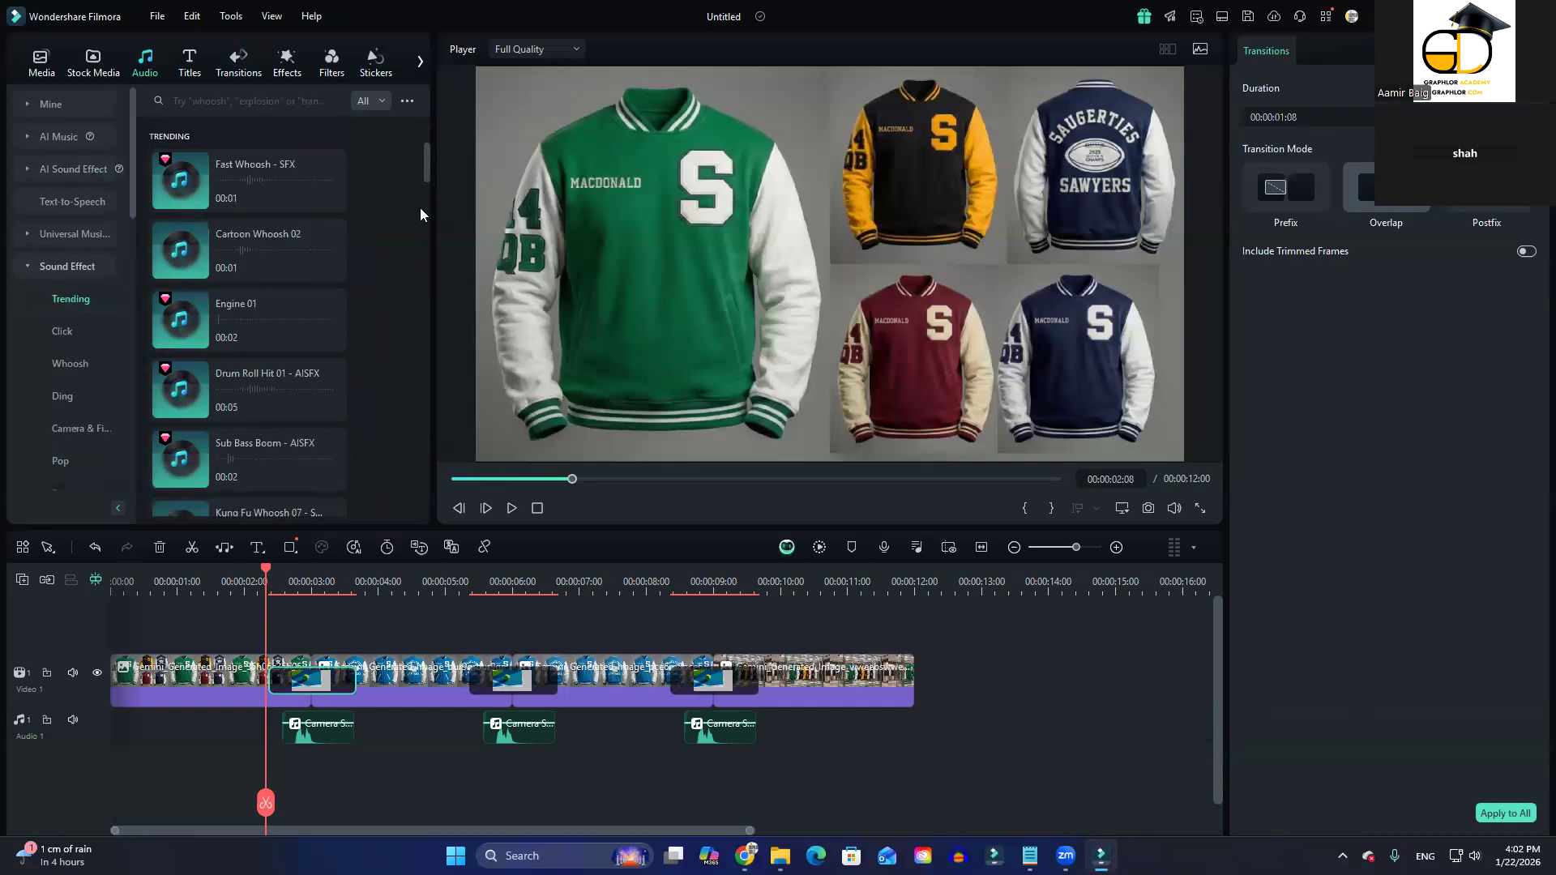
scroll(403, 348, "down", 10)
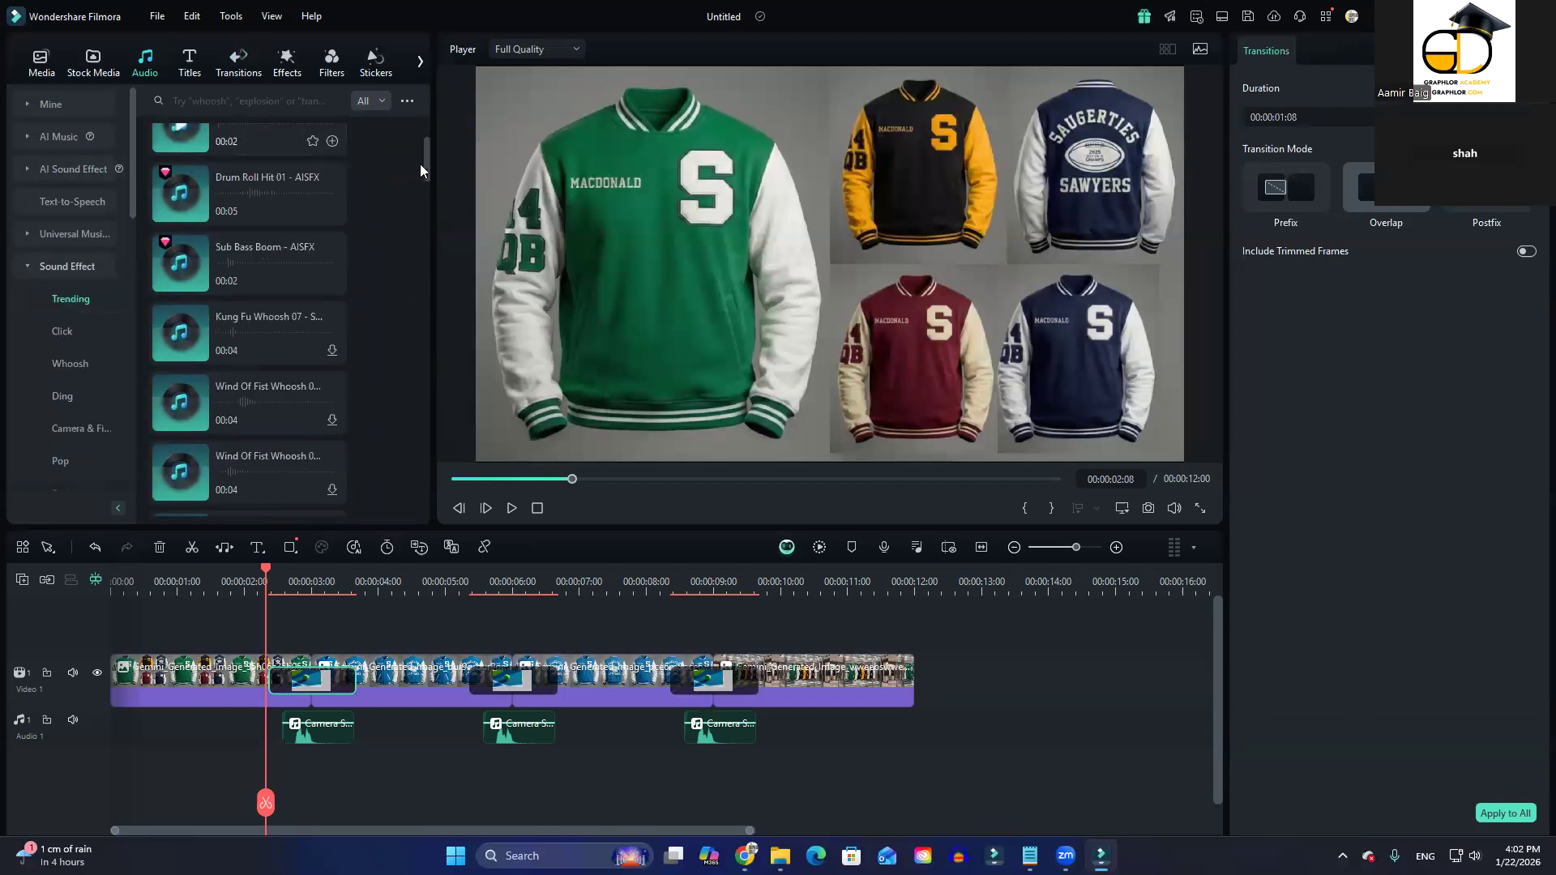
scroll(340, 162, "up", 10)
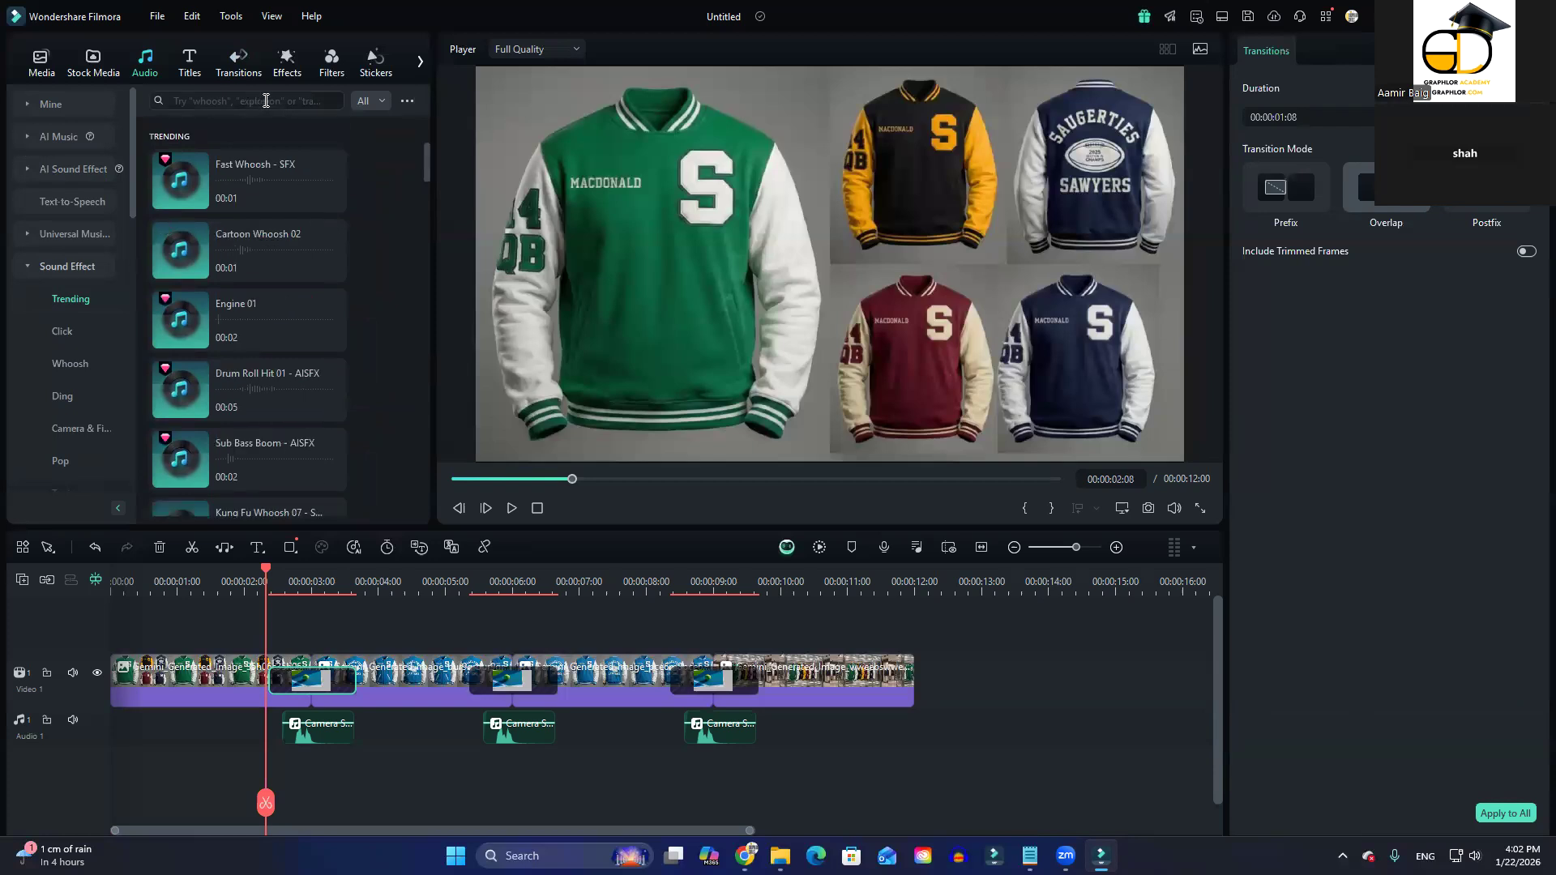
left_click(373, 101)
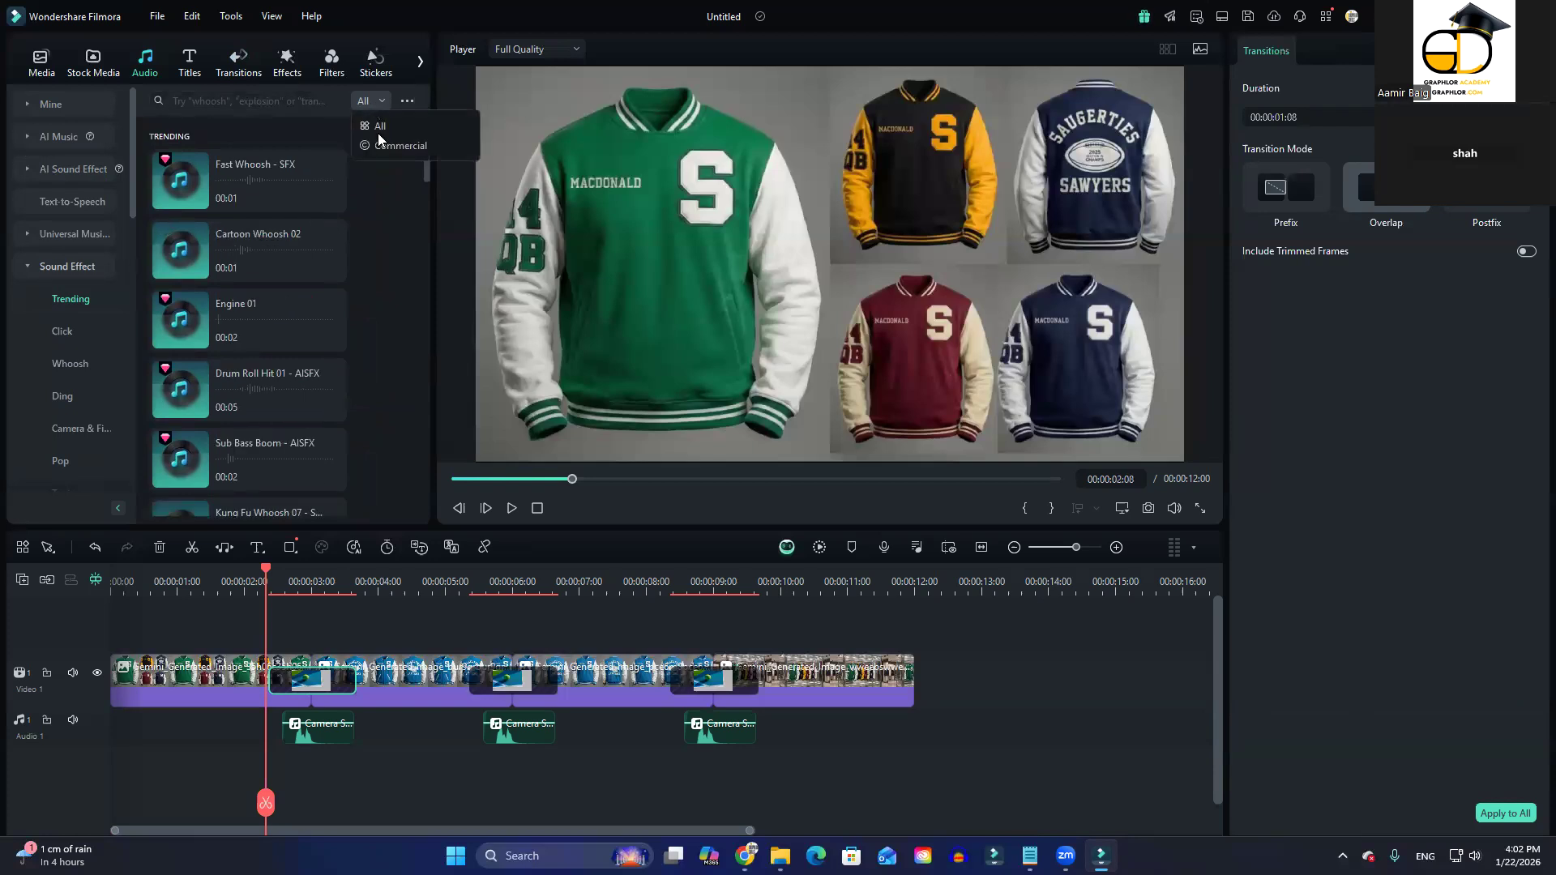
left_click(292, 97)
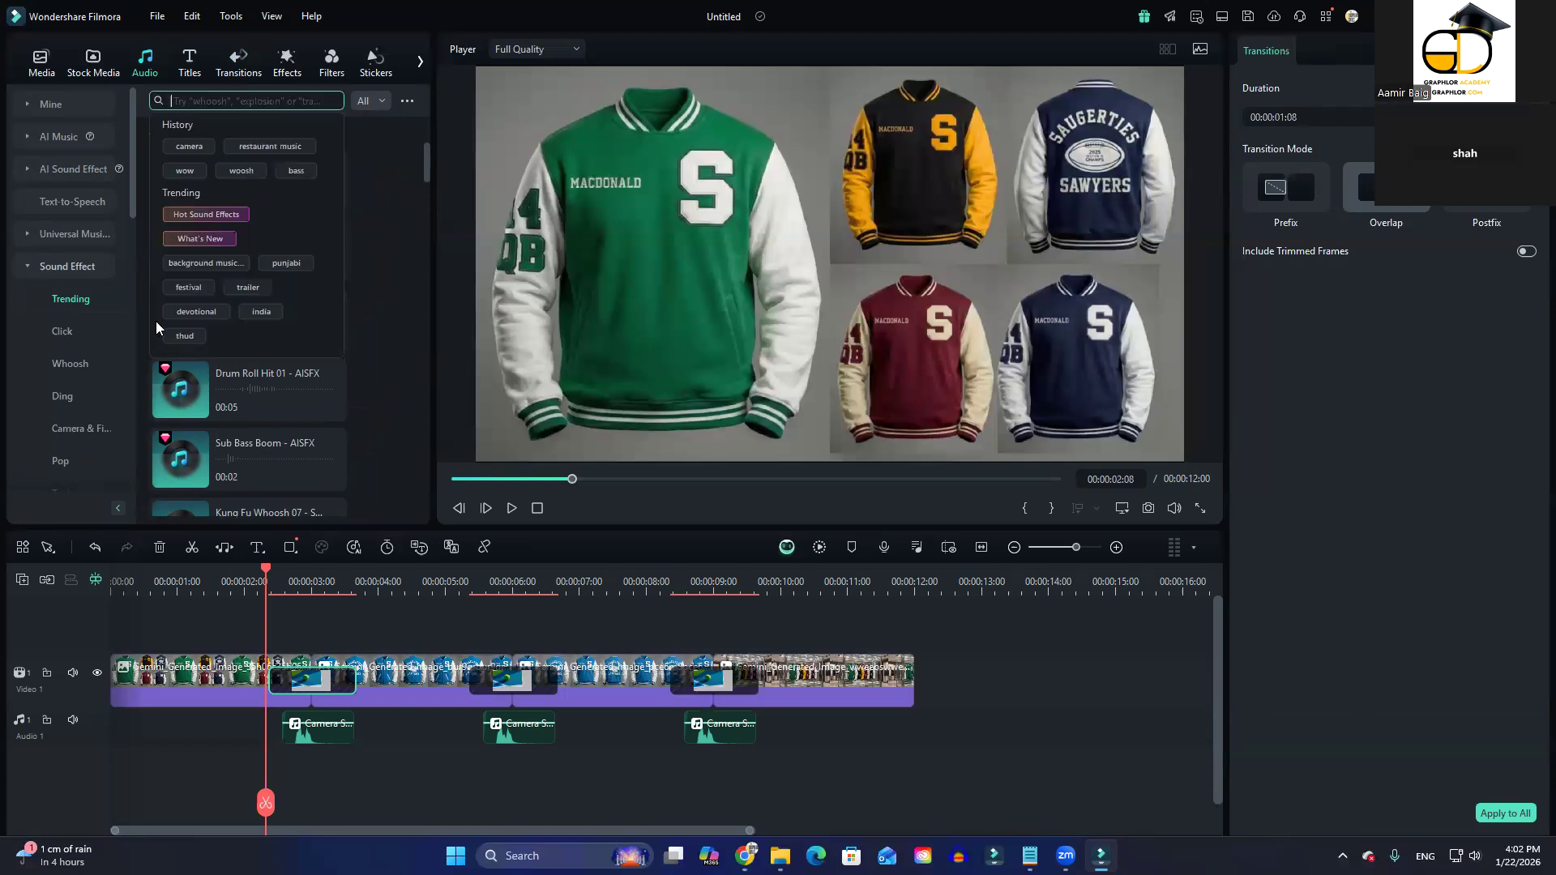
scroll(73, 357, "down", 3)
scroll(123, 410, "up", 3)
Step: Play back the sequence to check the camera sounds on the transitions, and return the playhead to the start
key("space")
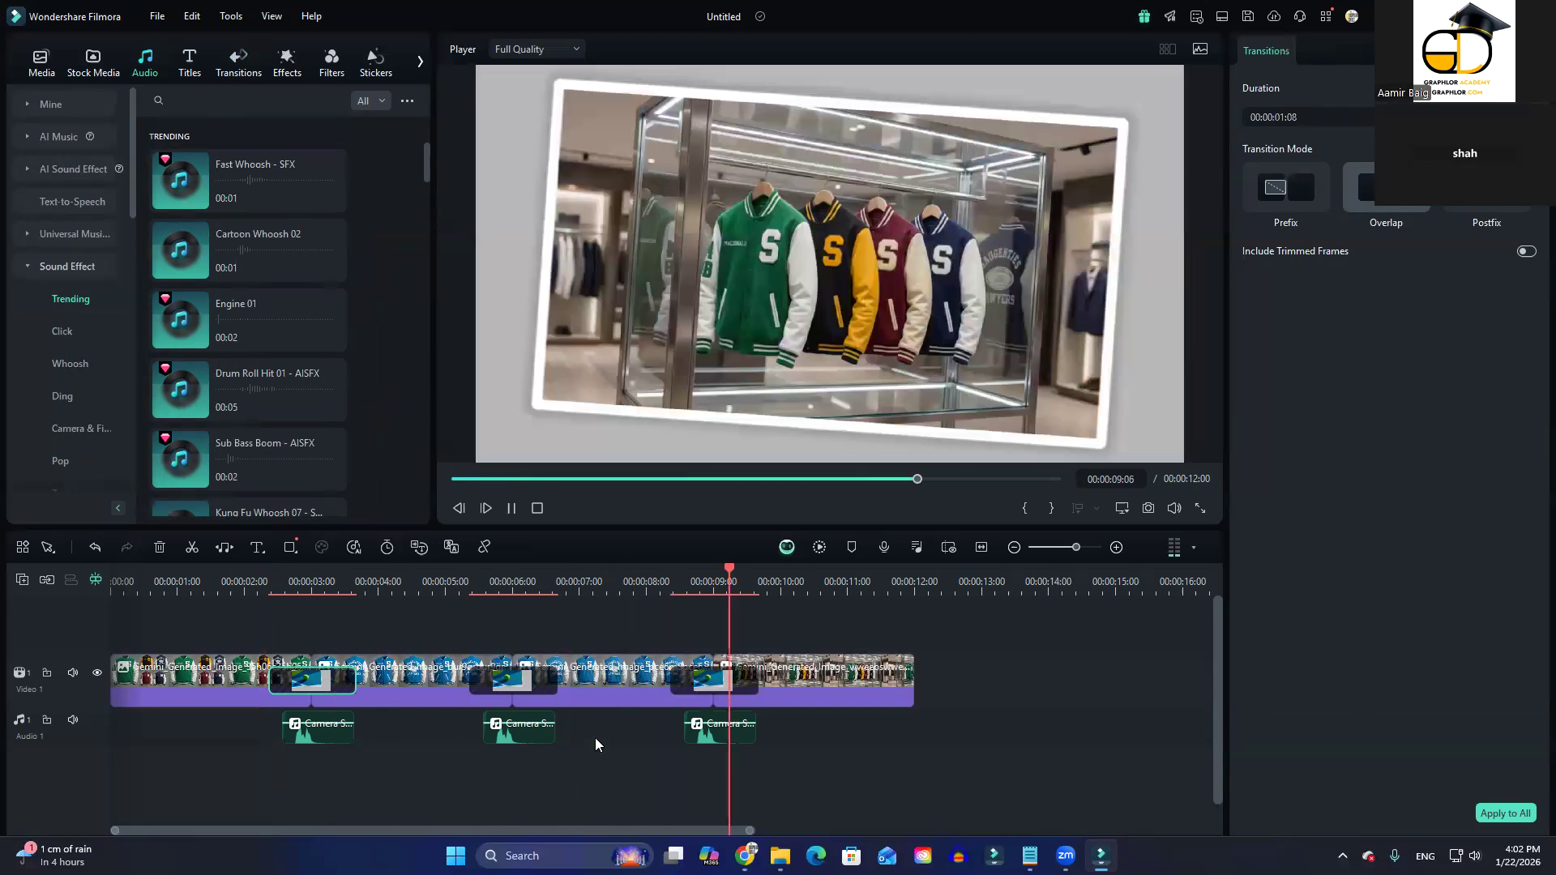
left_click_drag(777, 806, 667, 806)
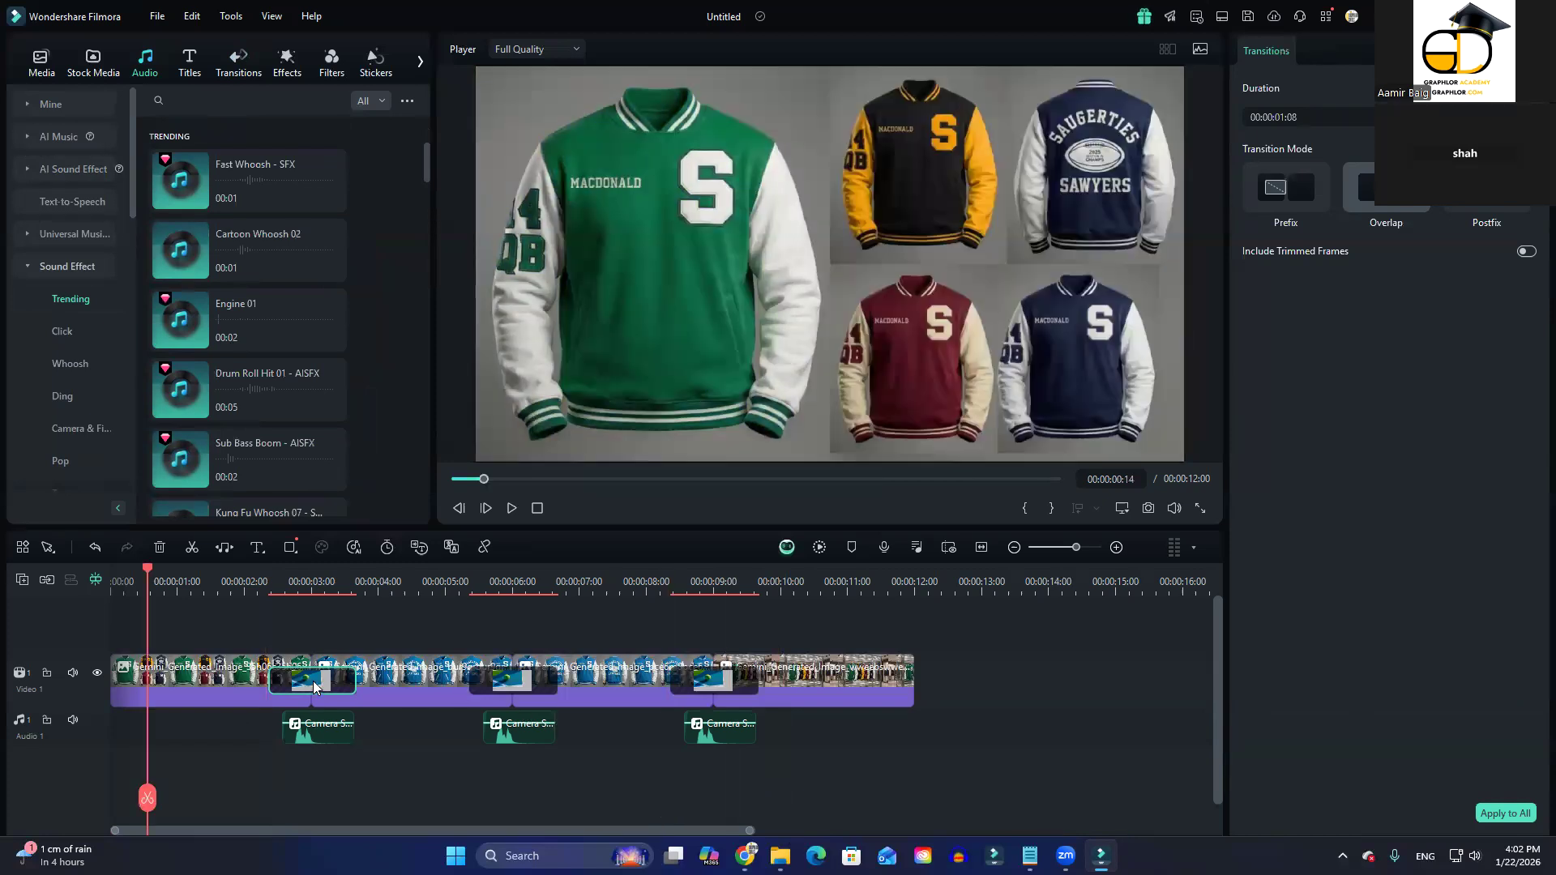
left_click(103, 576)
scroll(110, 568, "down", 1)
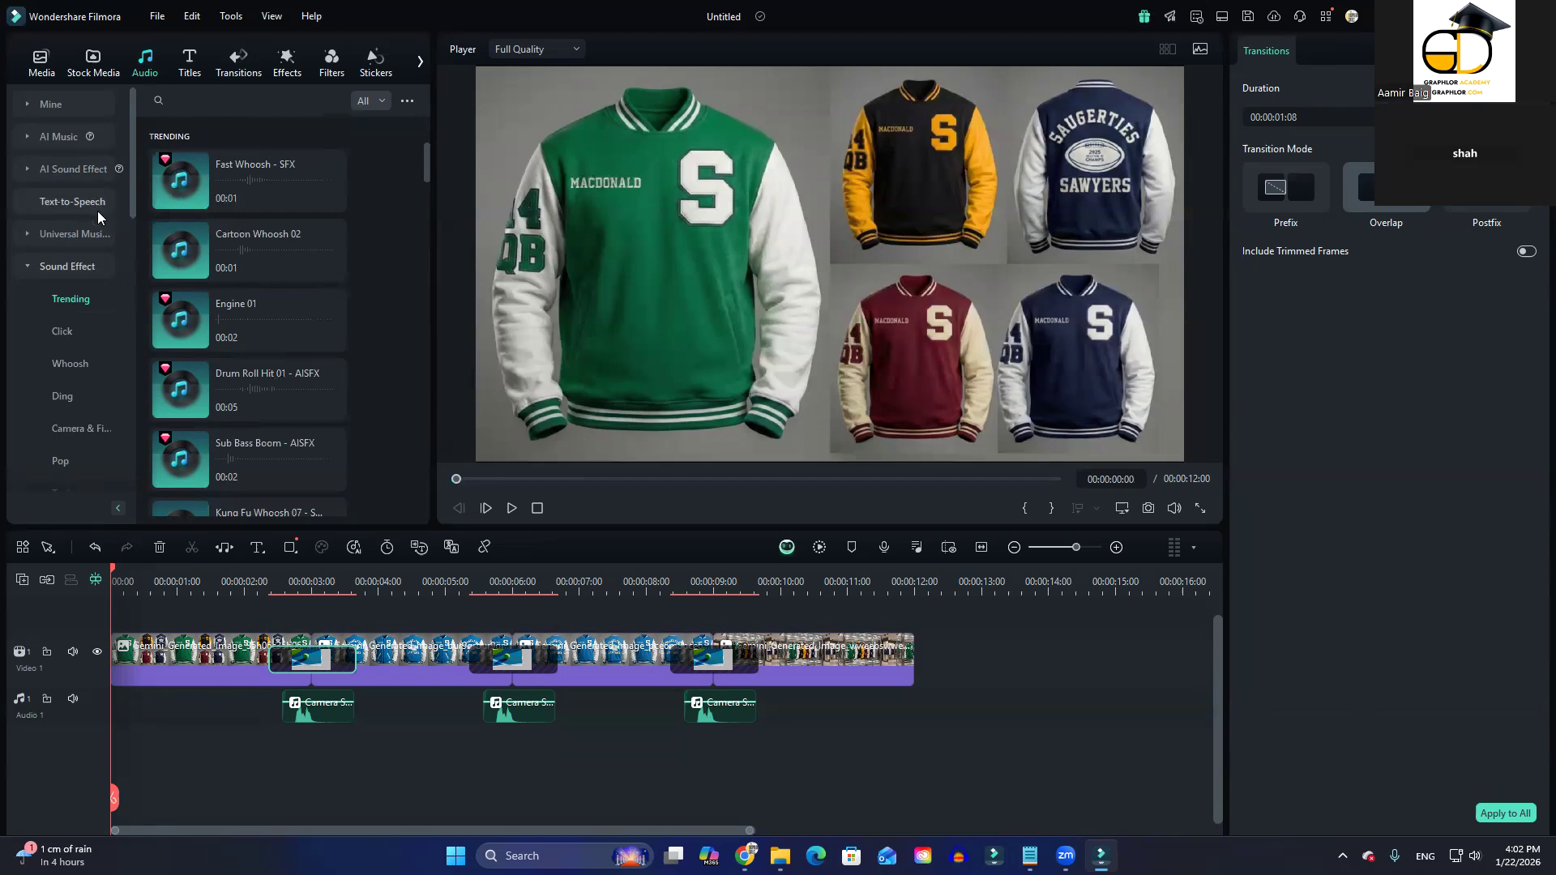
Step: Search the music library for "commercial advertising"
left_click(79, 237)
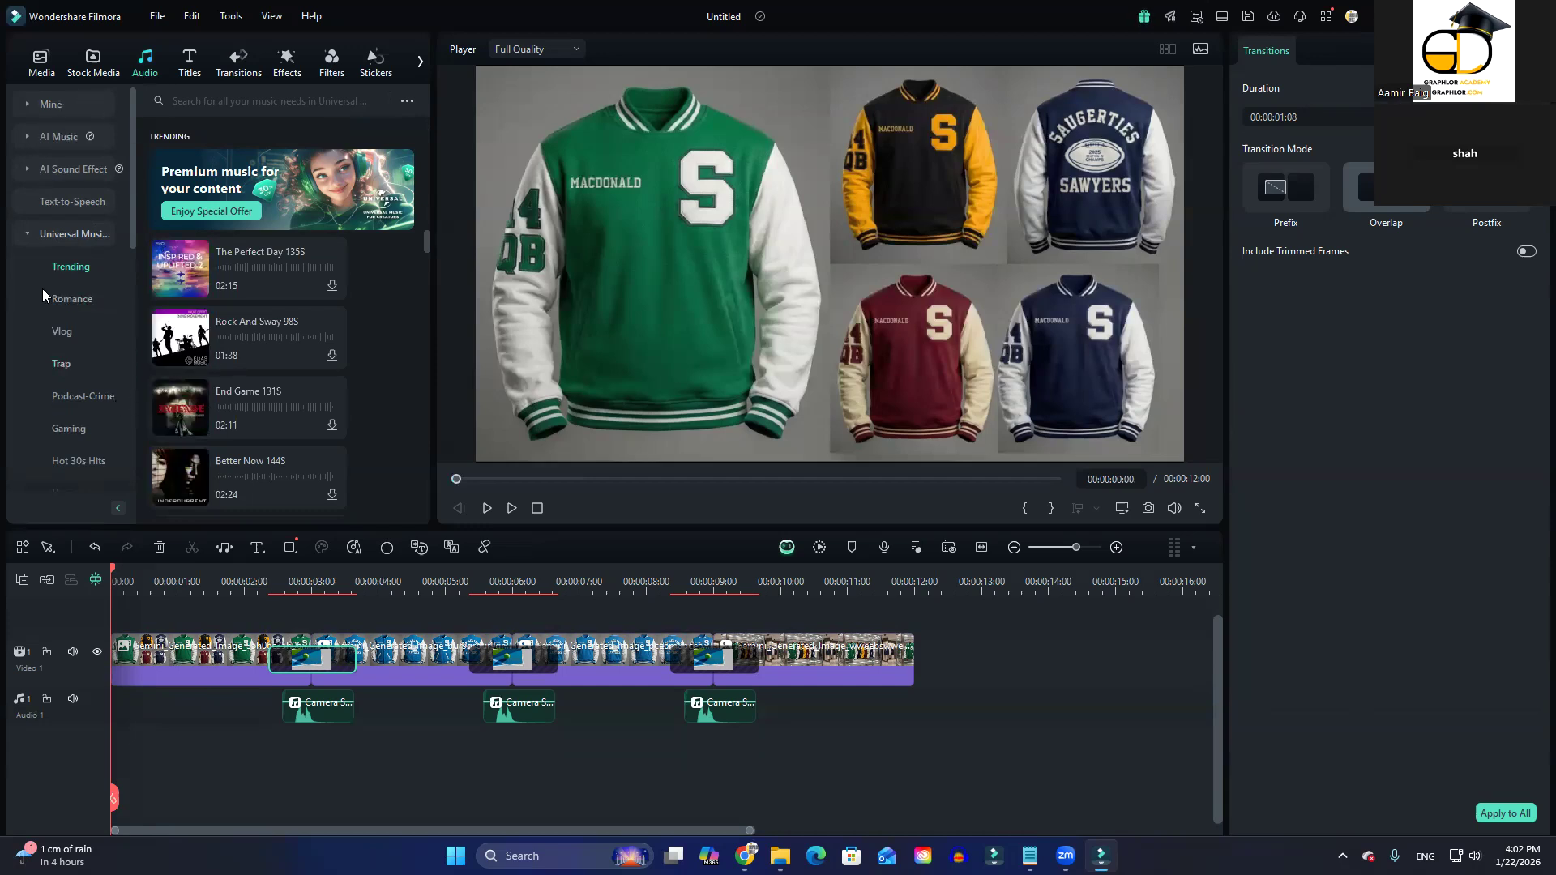
left_click(26, 232)
left_click(70, 297)
left_click(256, 101)
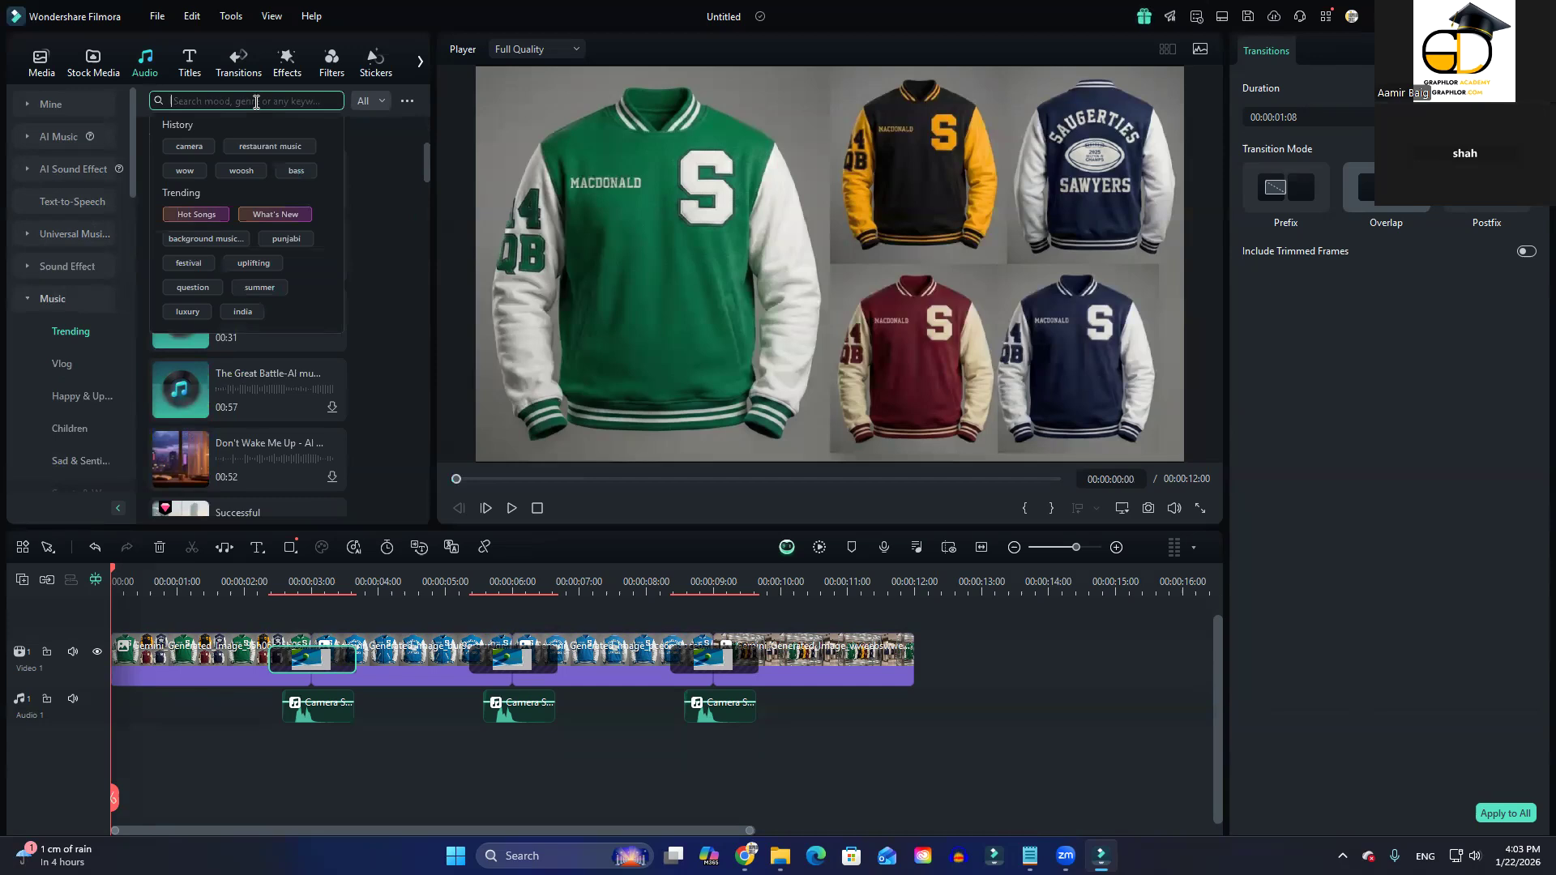
type("commercial")
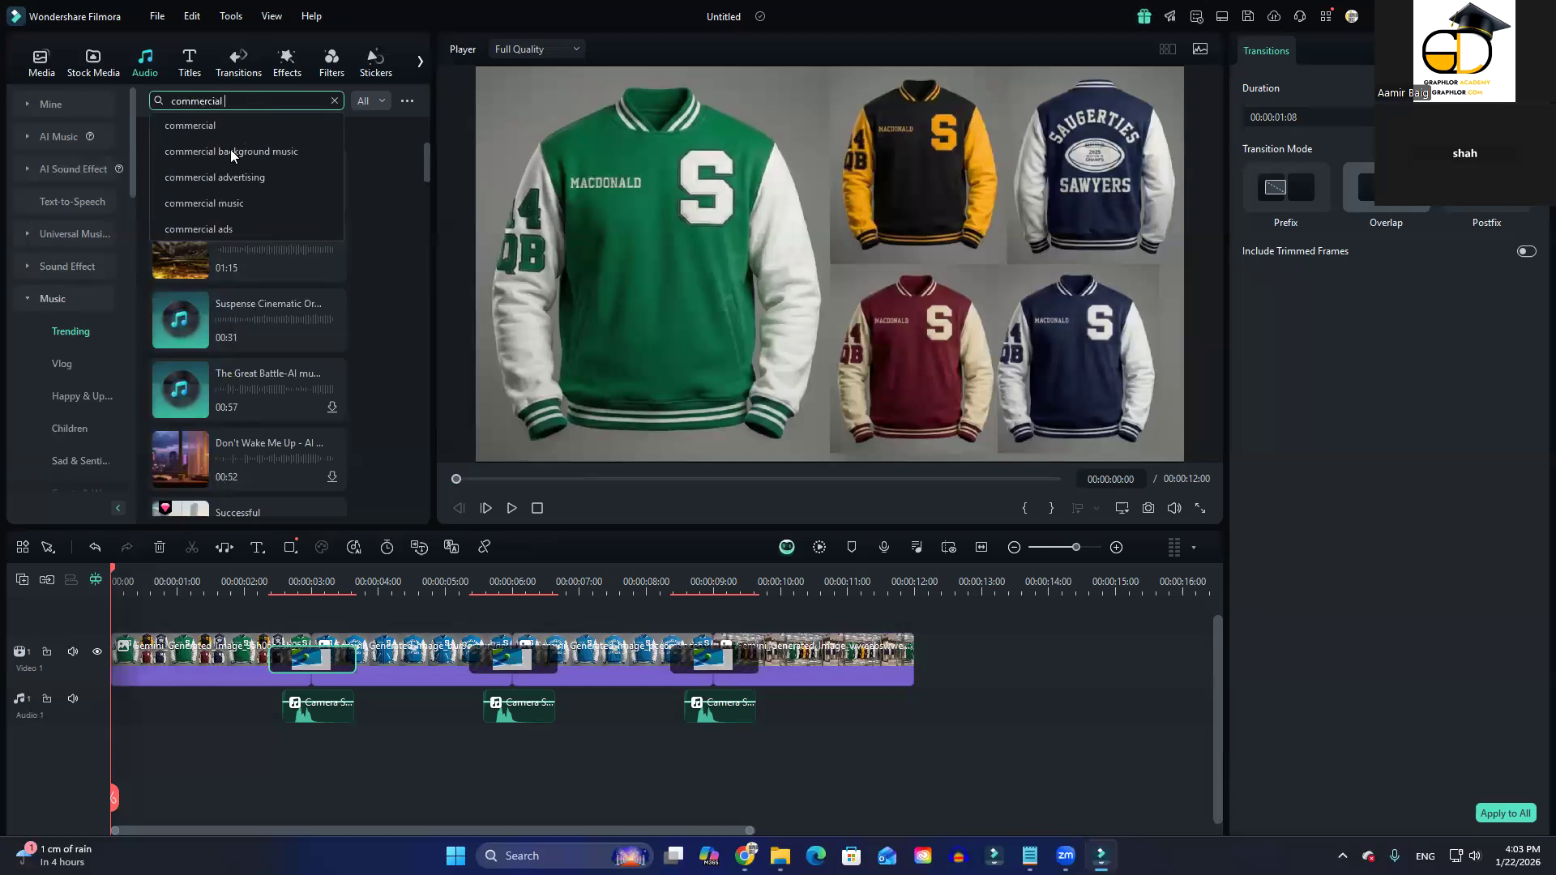
left_click(239, 178)
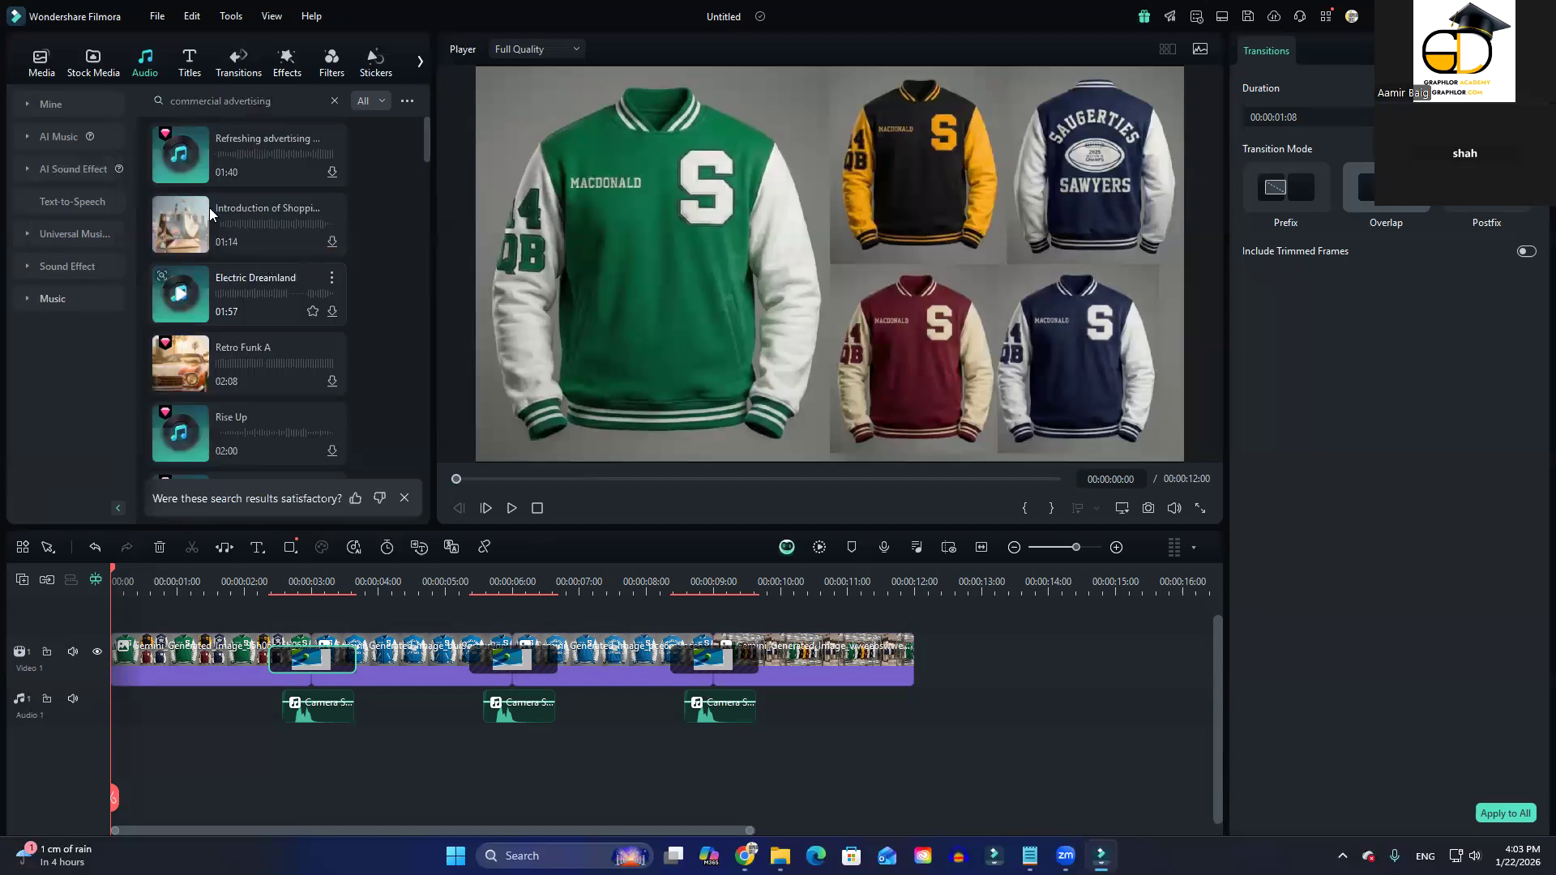
Step: Preview the first two commercial advertising tracks while lowering the system volume to 14
left_click(181, 160)
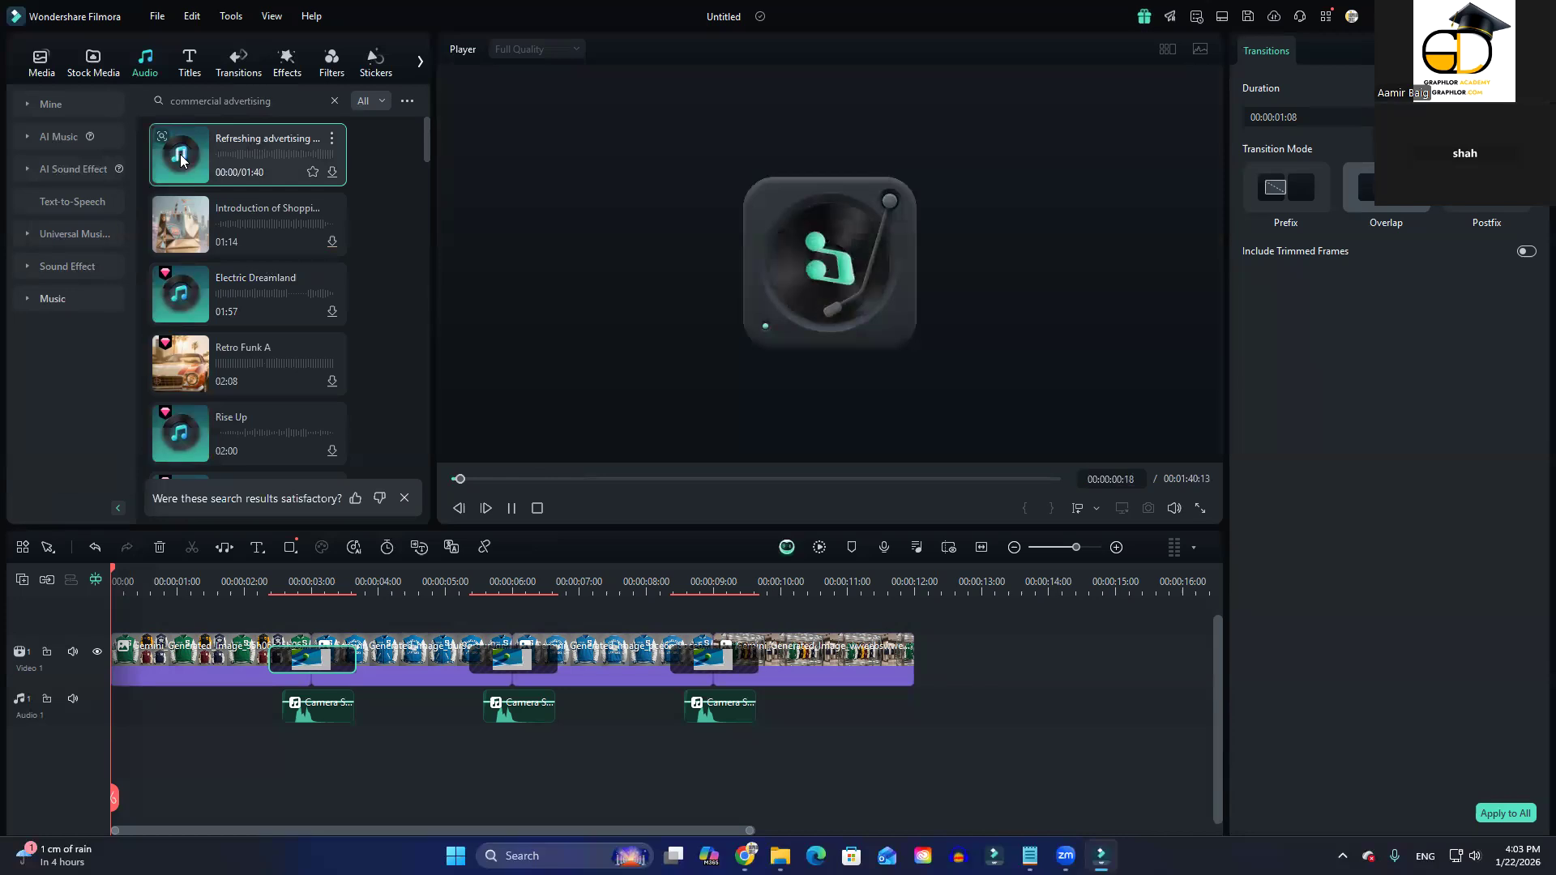
key("XF86AudioLowerVolume")
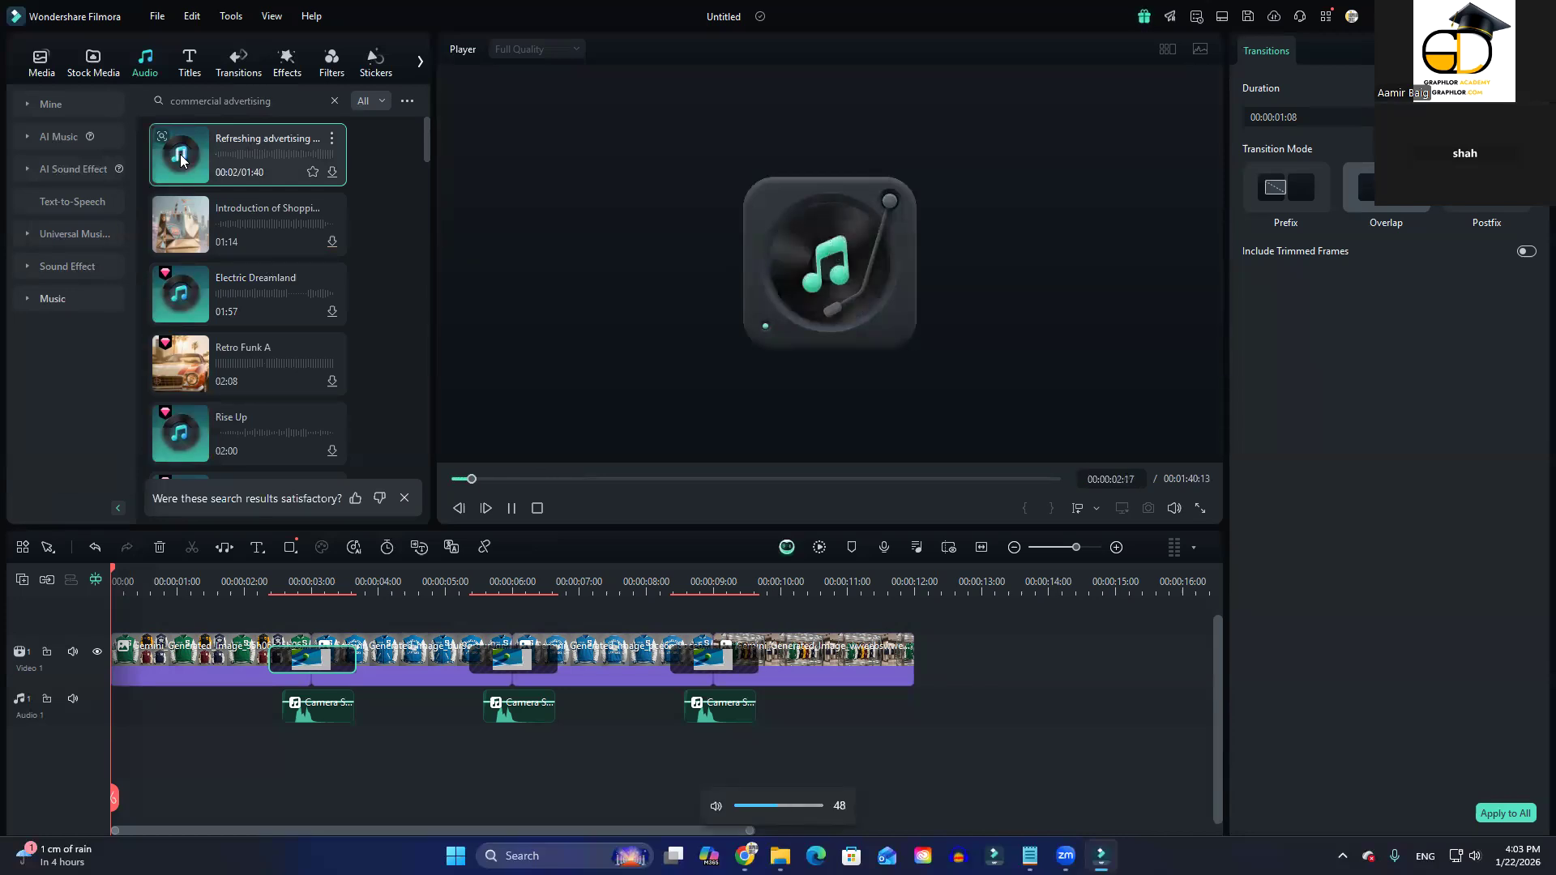
key("XF86AudioLowerVolume")
key("XF86AudioLowerVolume")
key("XF86AudioLowerVolume")
key("XF86AudioLowerVolume")
key("XF86AudioLowerVolume")
key("XF86AudioLowerVolume")
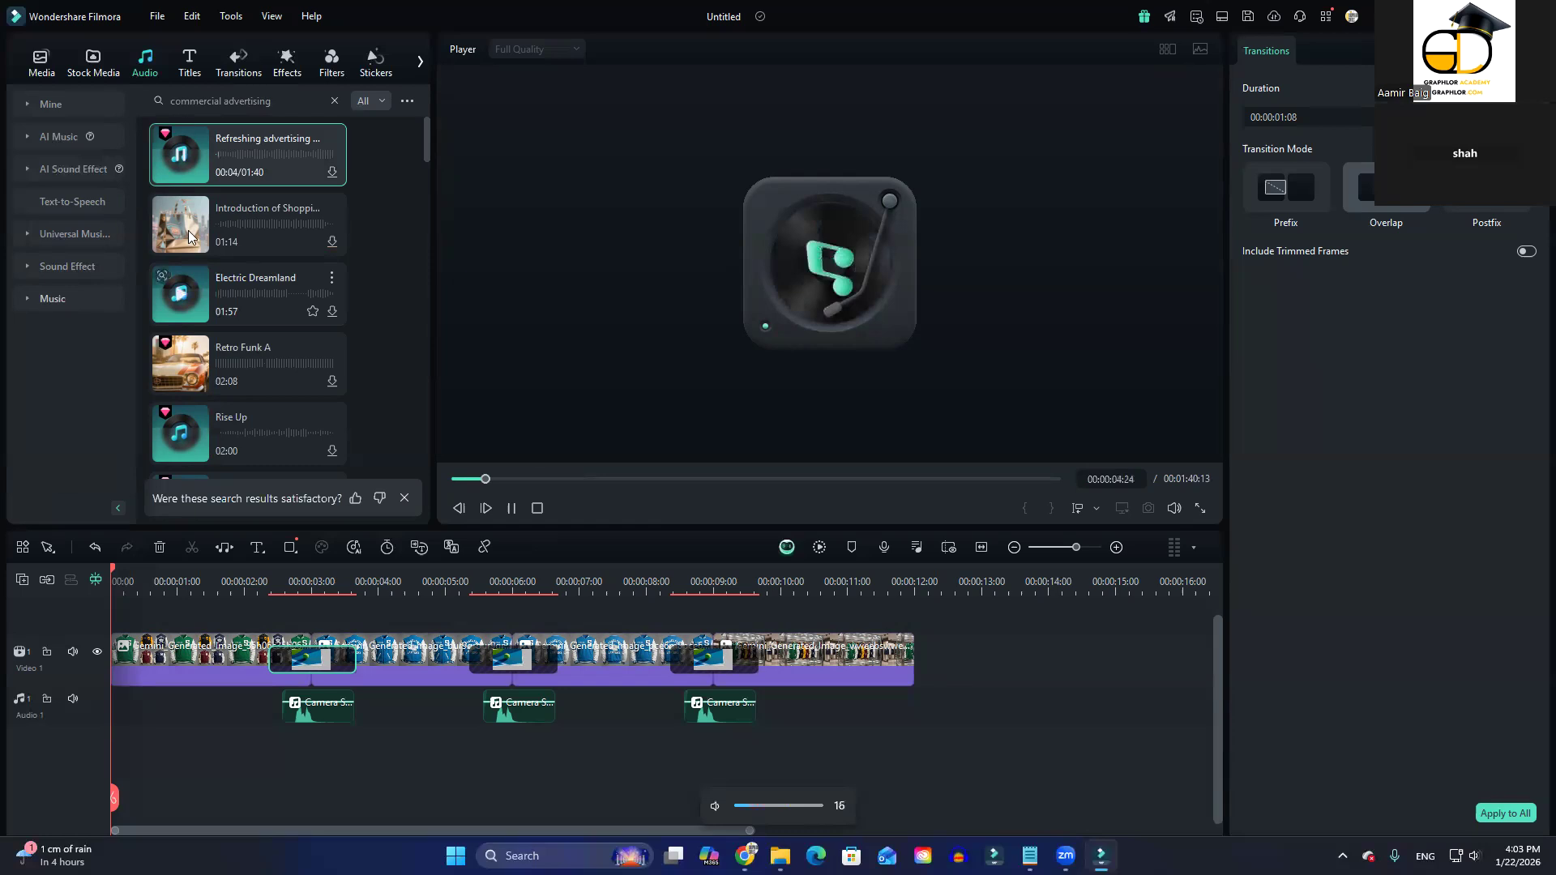
left_click(185, 227)
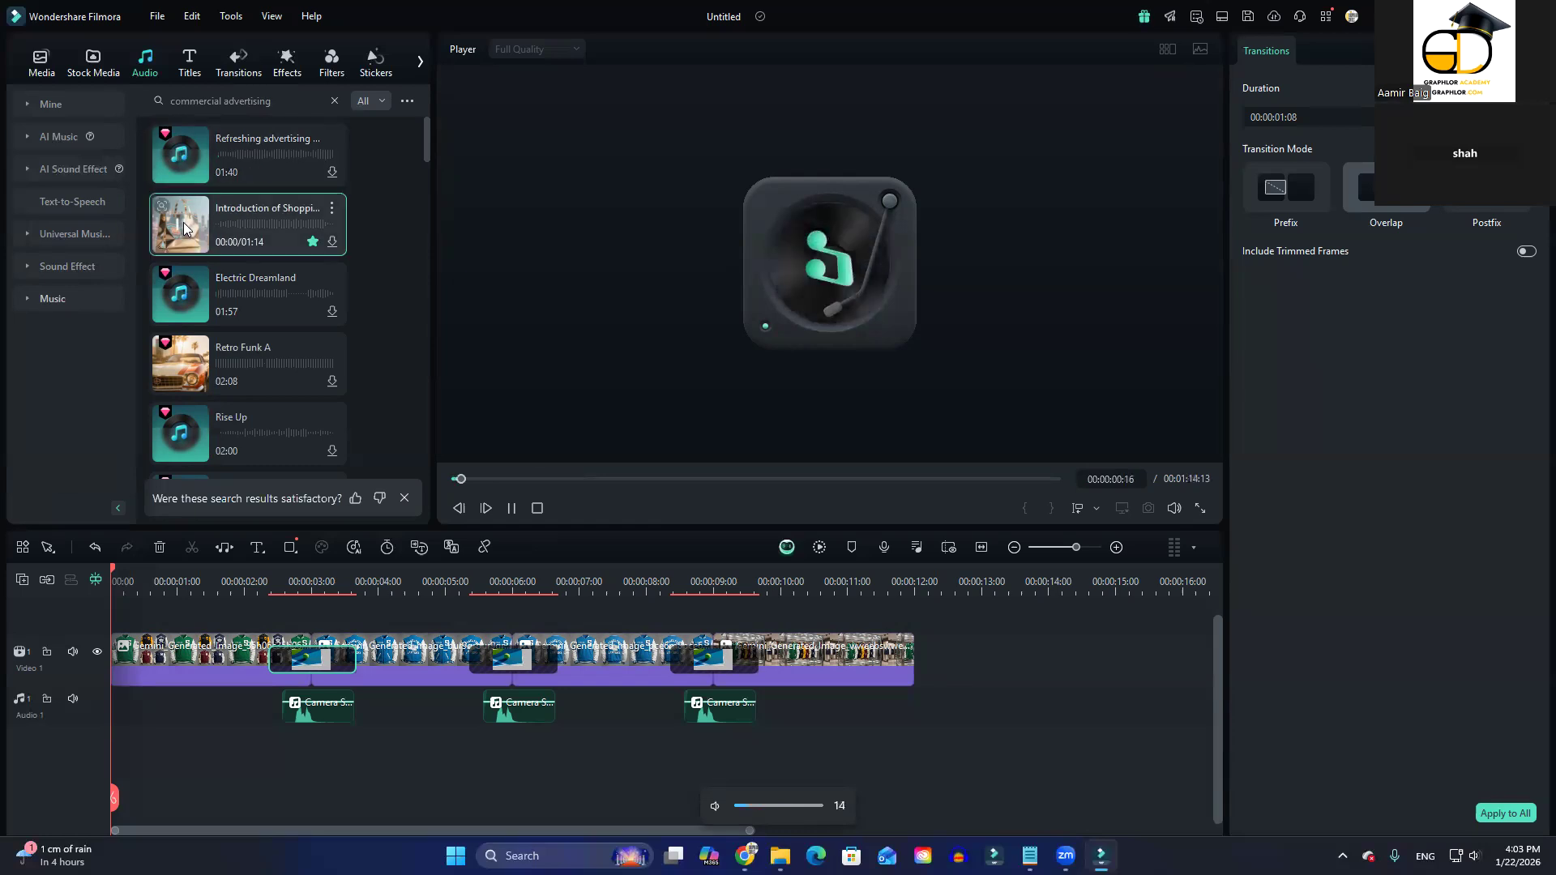
key("XF86AudioLowerVolume")
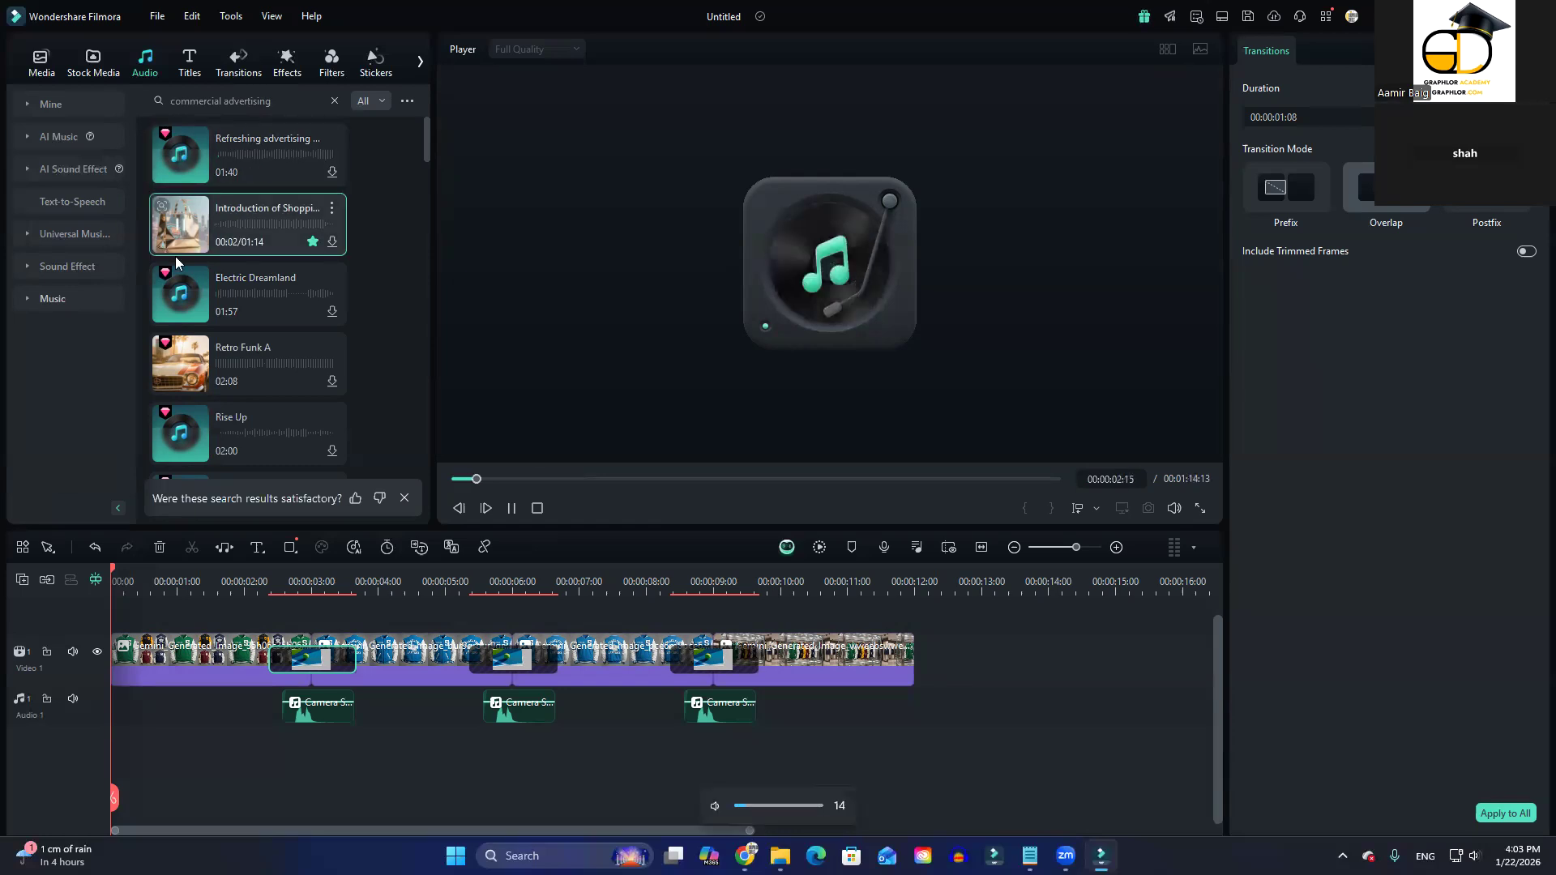
Step: Preview the Electric Dreamland, Retro Funk A and Rise Up music tracks
left_click(182, 302)
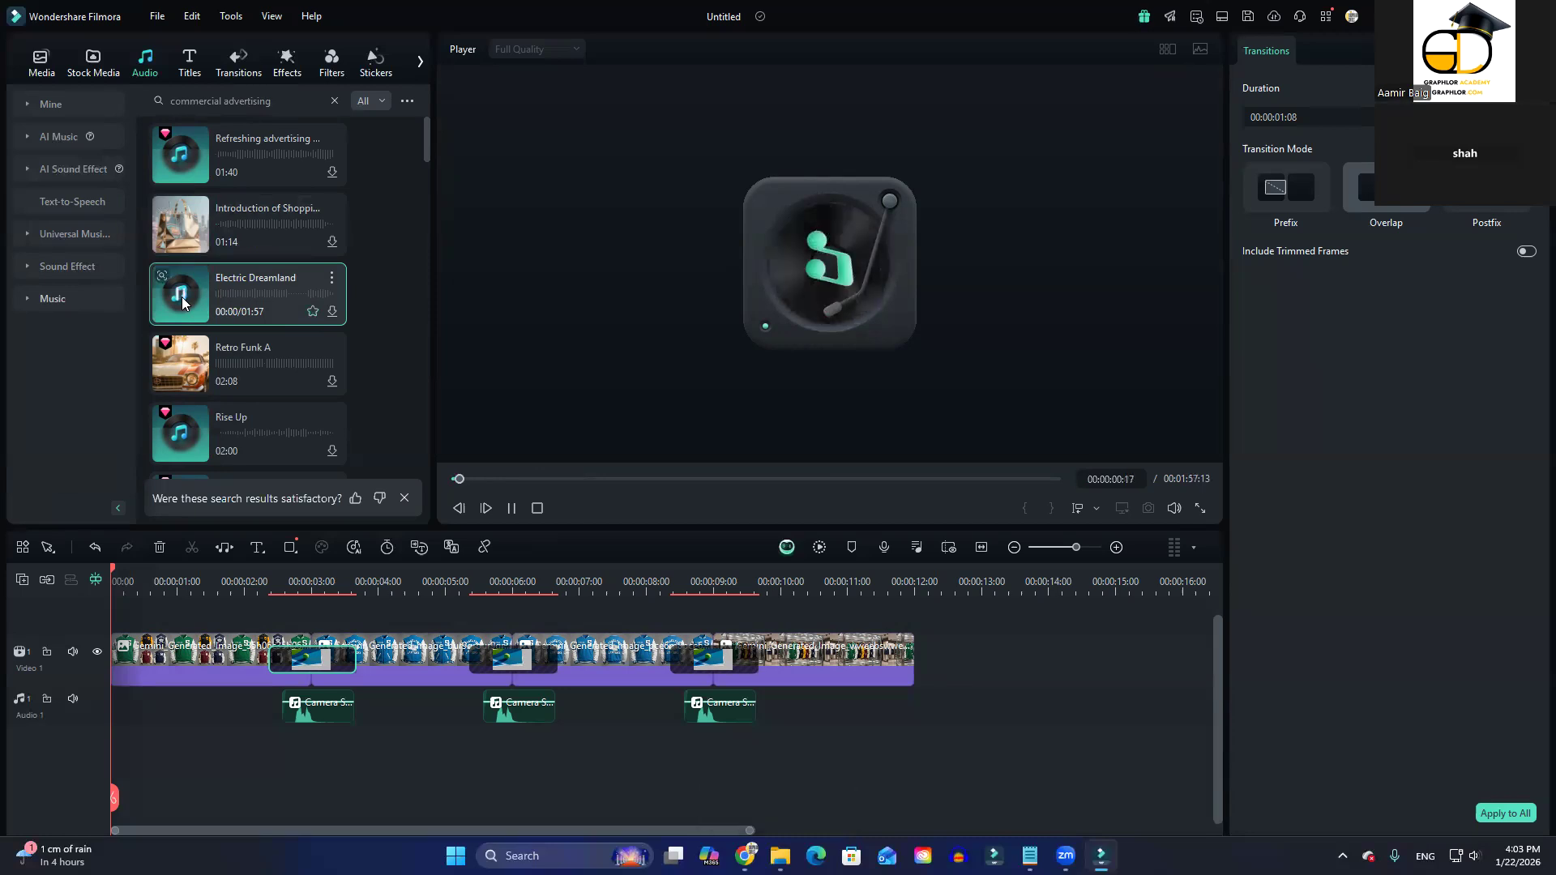
left_click(180, 366)
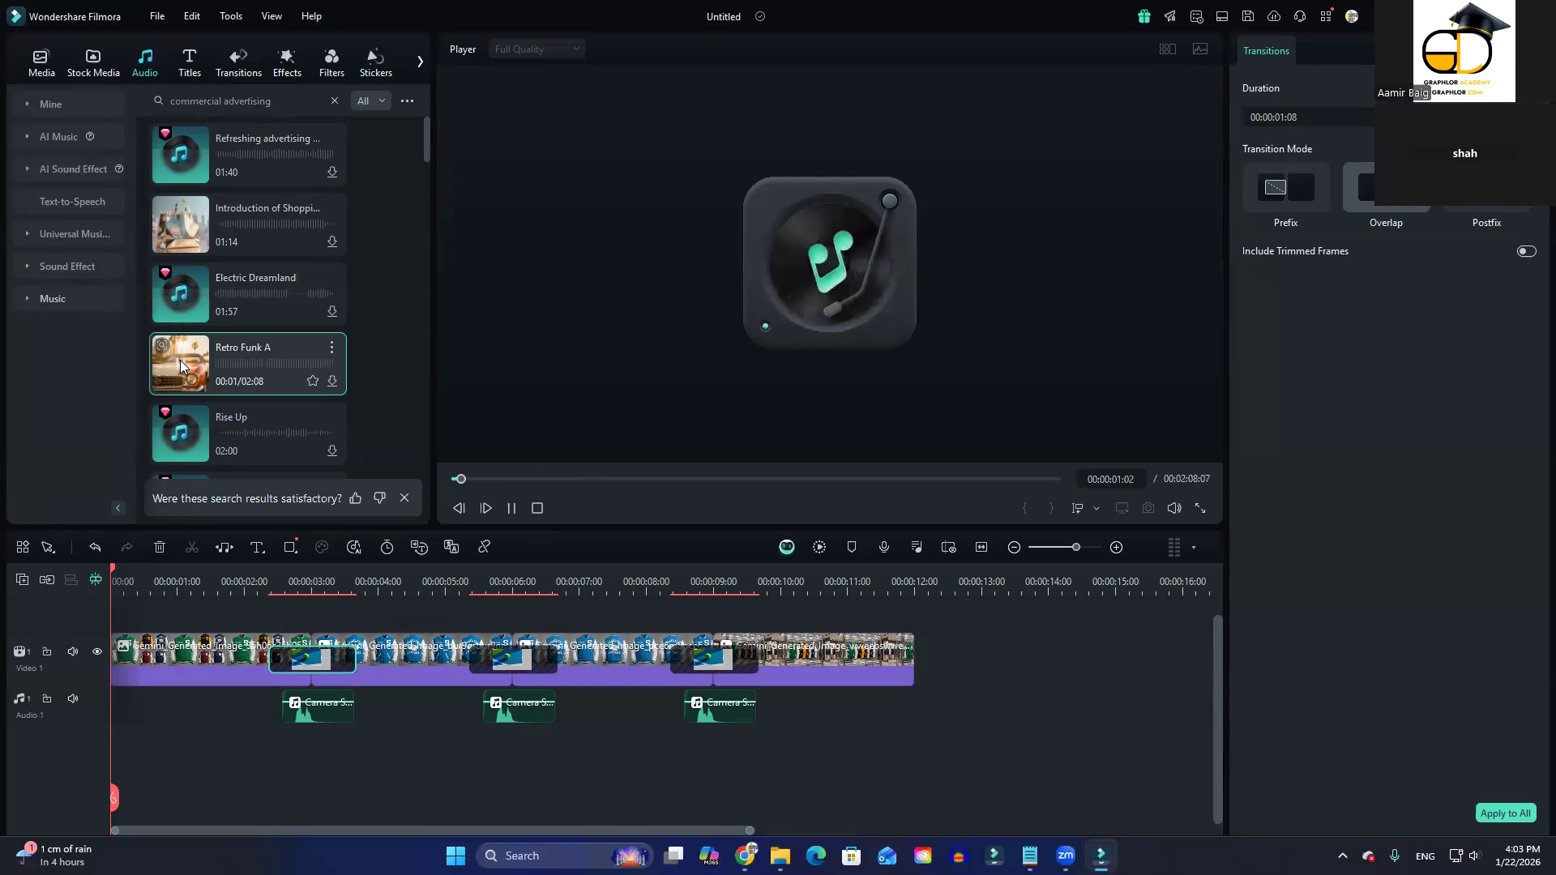
left_click(186, 418)
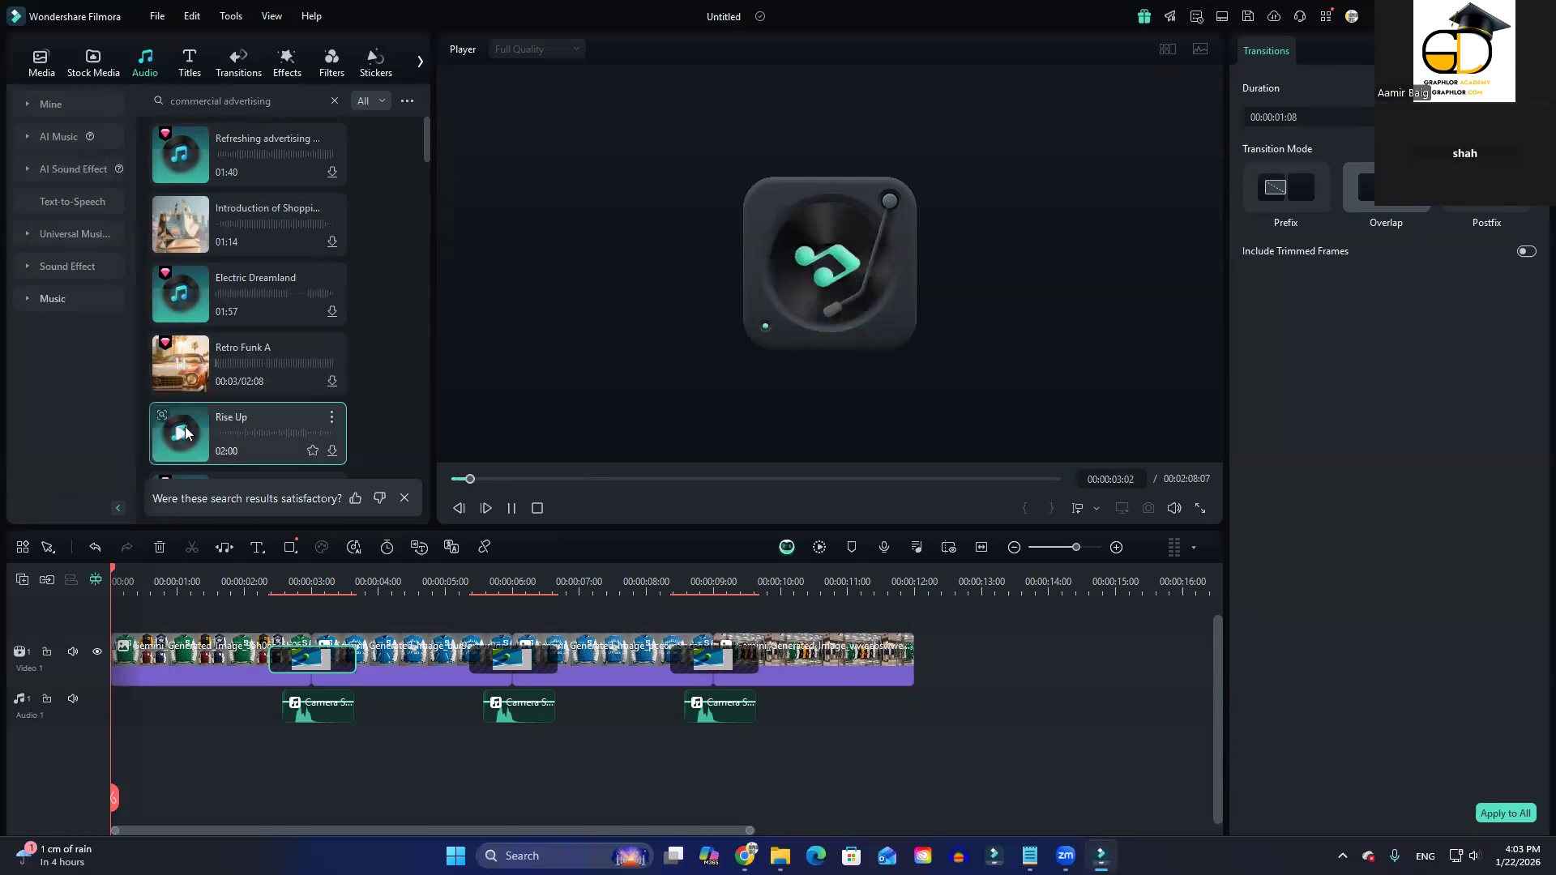
scroll(186, 430, "down", 1)
scroll(186, 433, "down", 1)
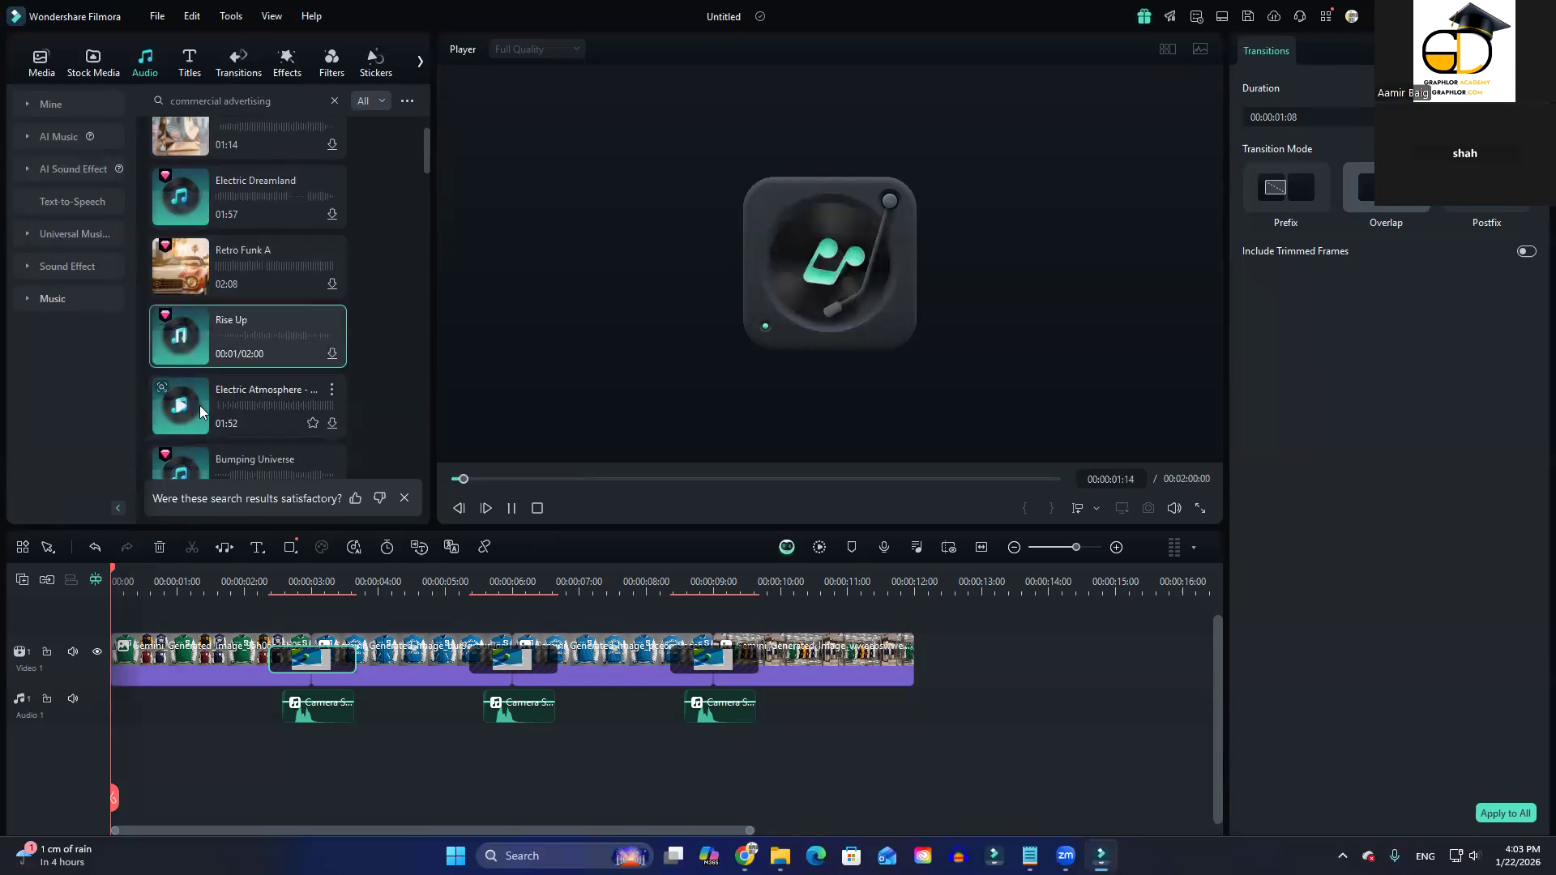
Step: Add the Refreshing advertising pop track to a new audio track at the start of the timeline
scroll(193, 407, "up", 2)
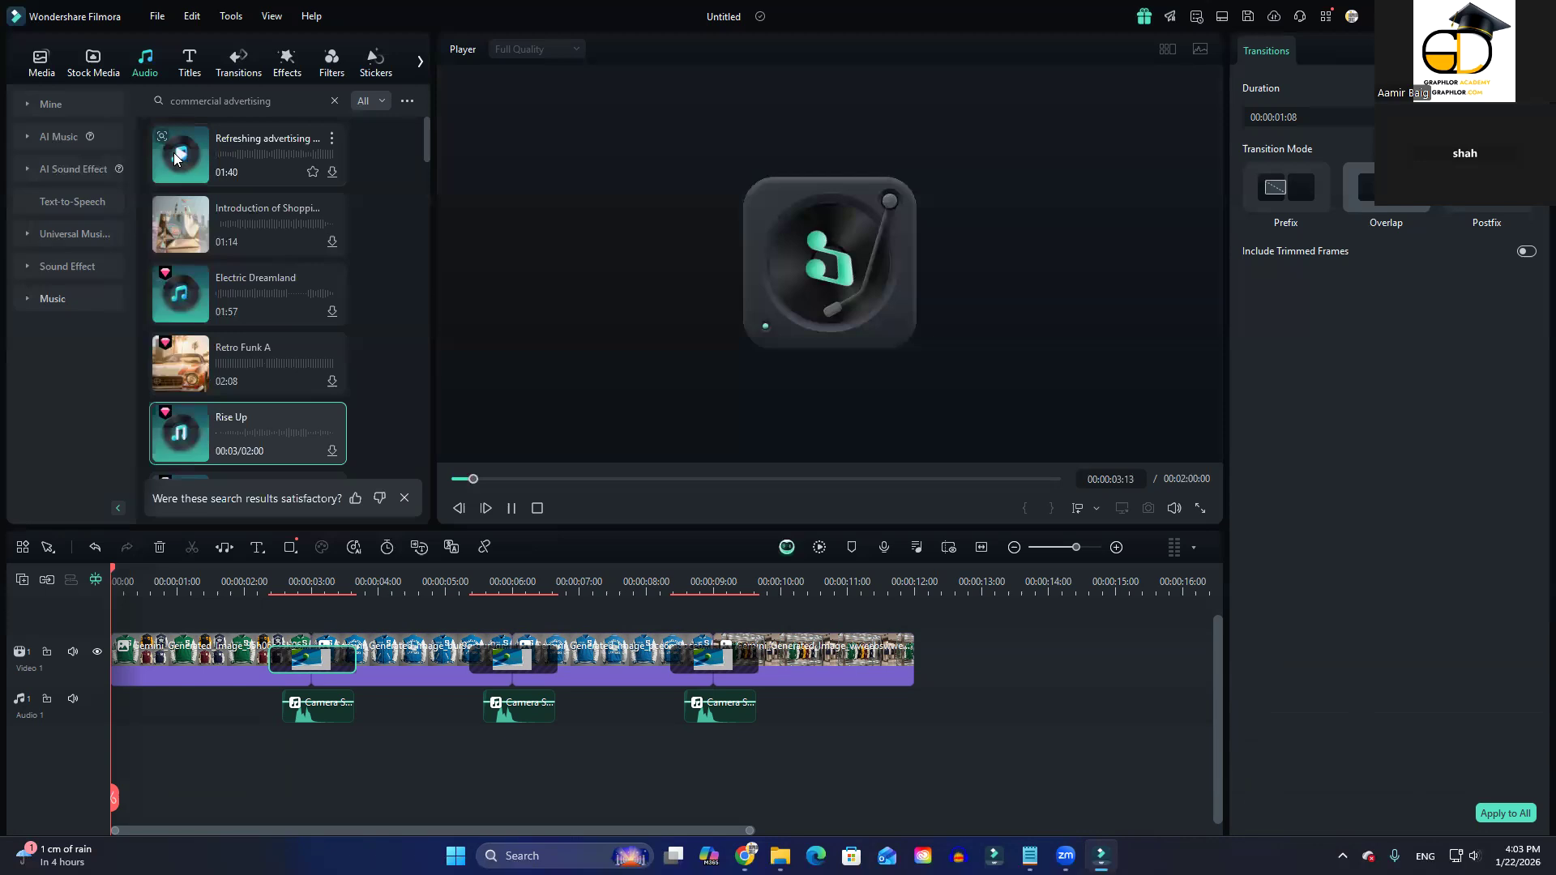
left_click(175, 171)
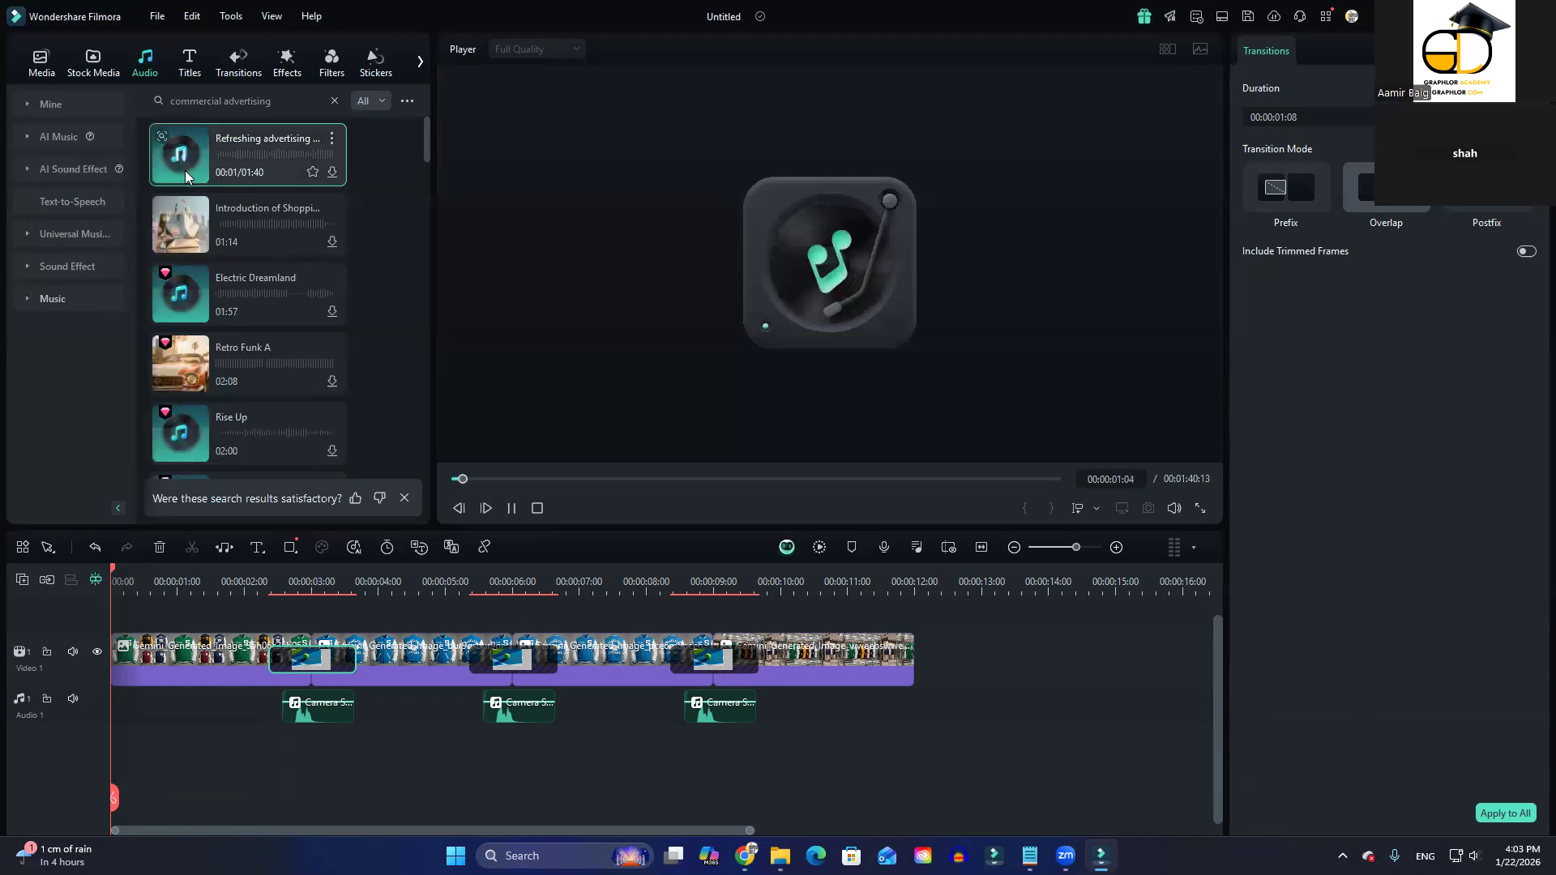
left_click_drag(187, 169, 334, 798)
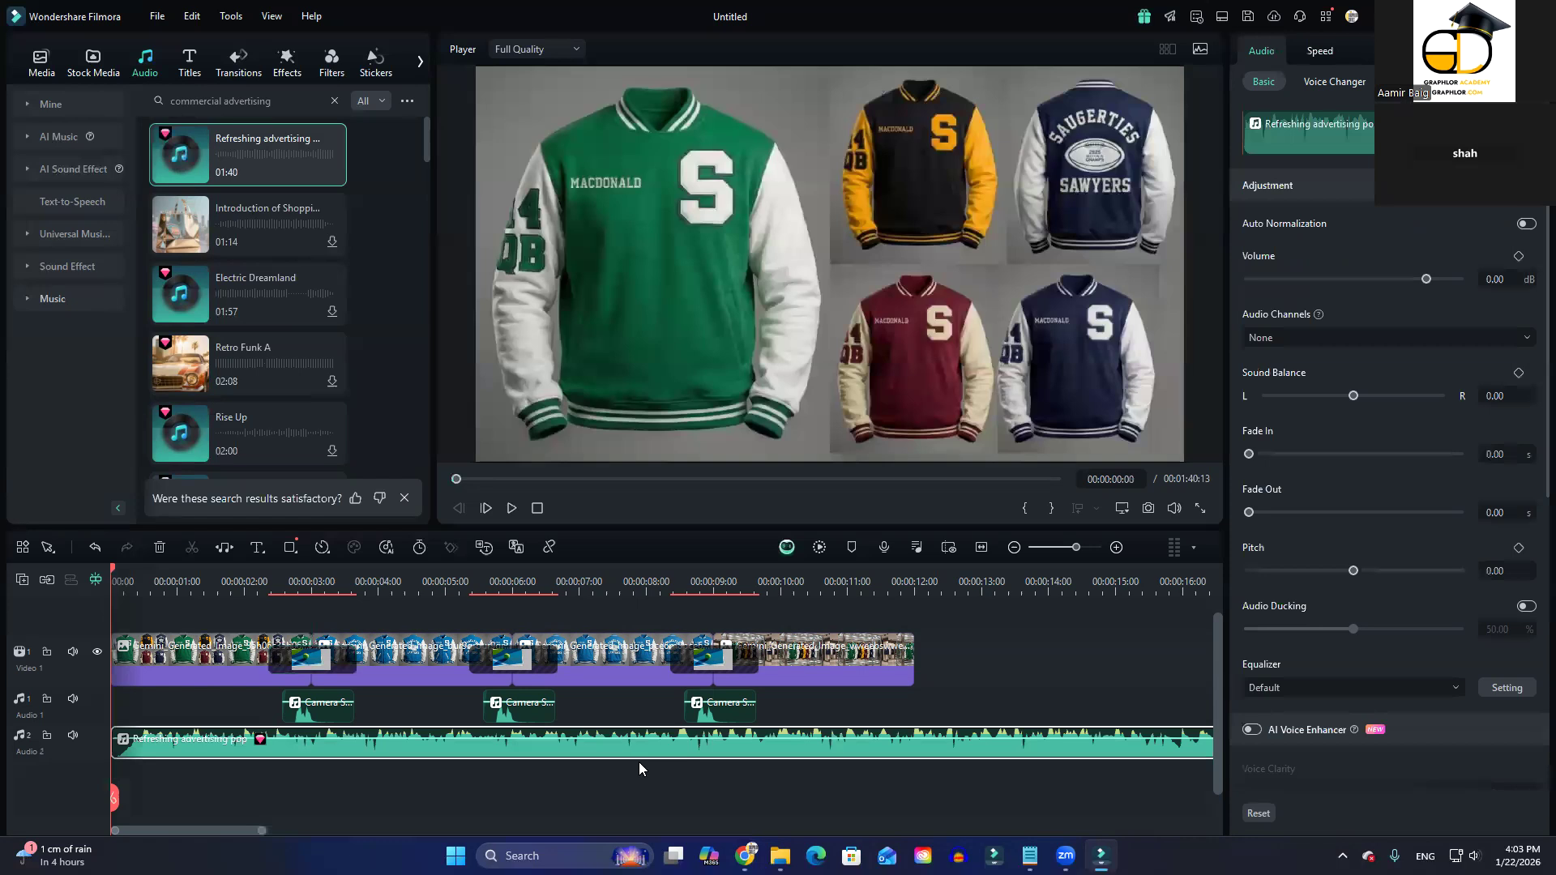
scroll(622, 780, "down", 2)
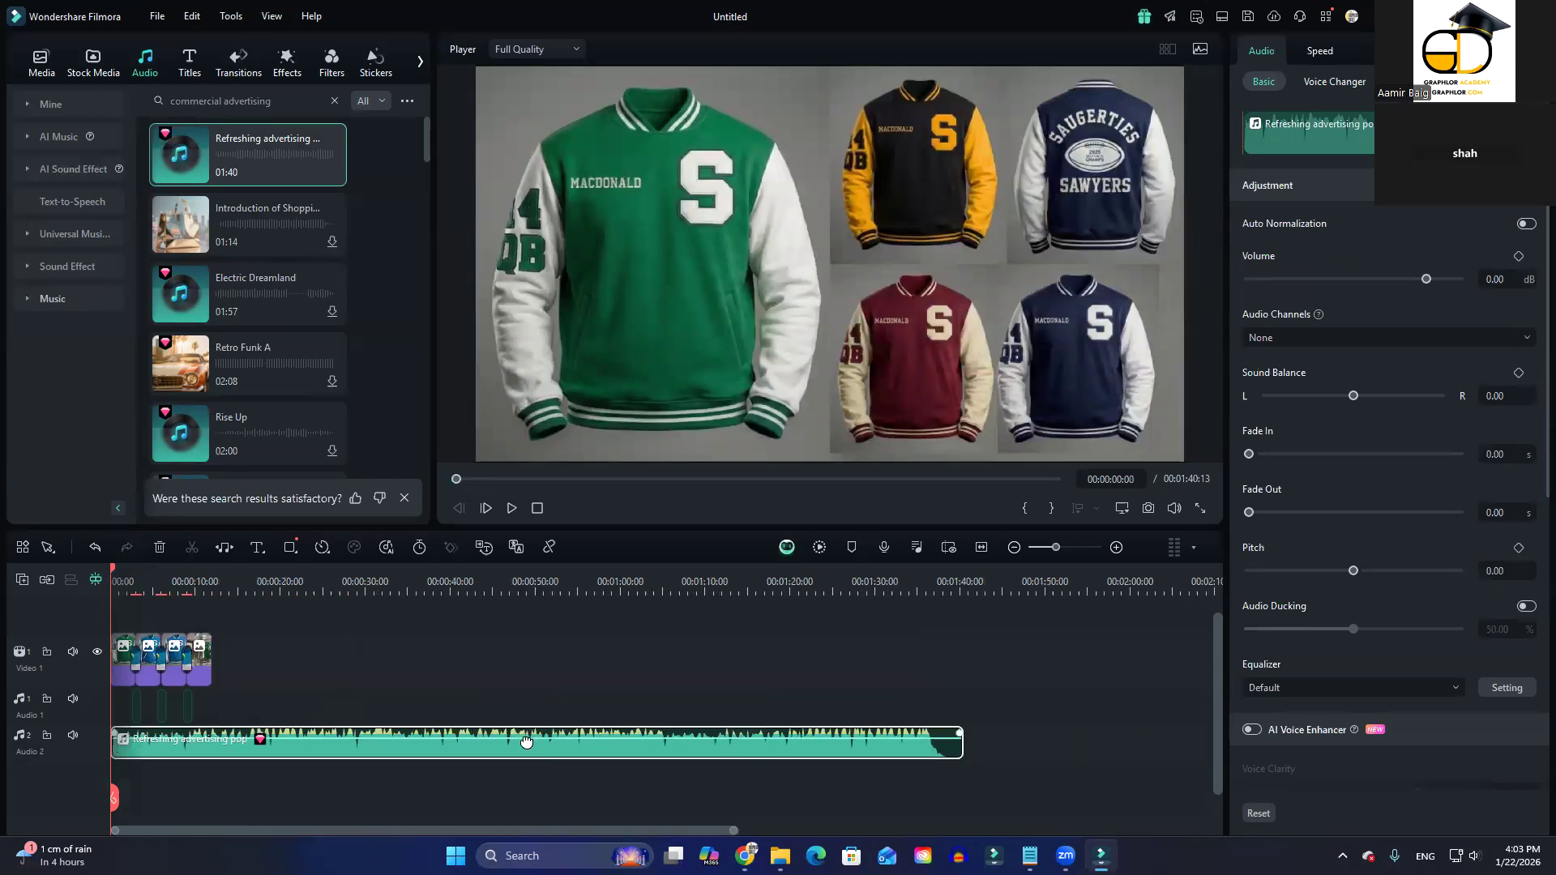
Step: Lower the Refreshing advertising pop clip's volume to -15 dB while checking it in playback
left_click_drag(525, 746, 526, 754)
key("space")
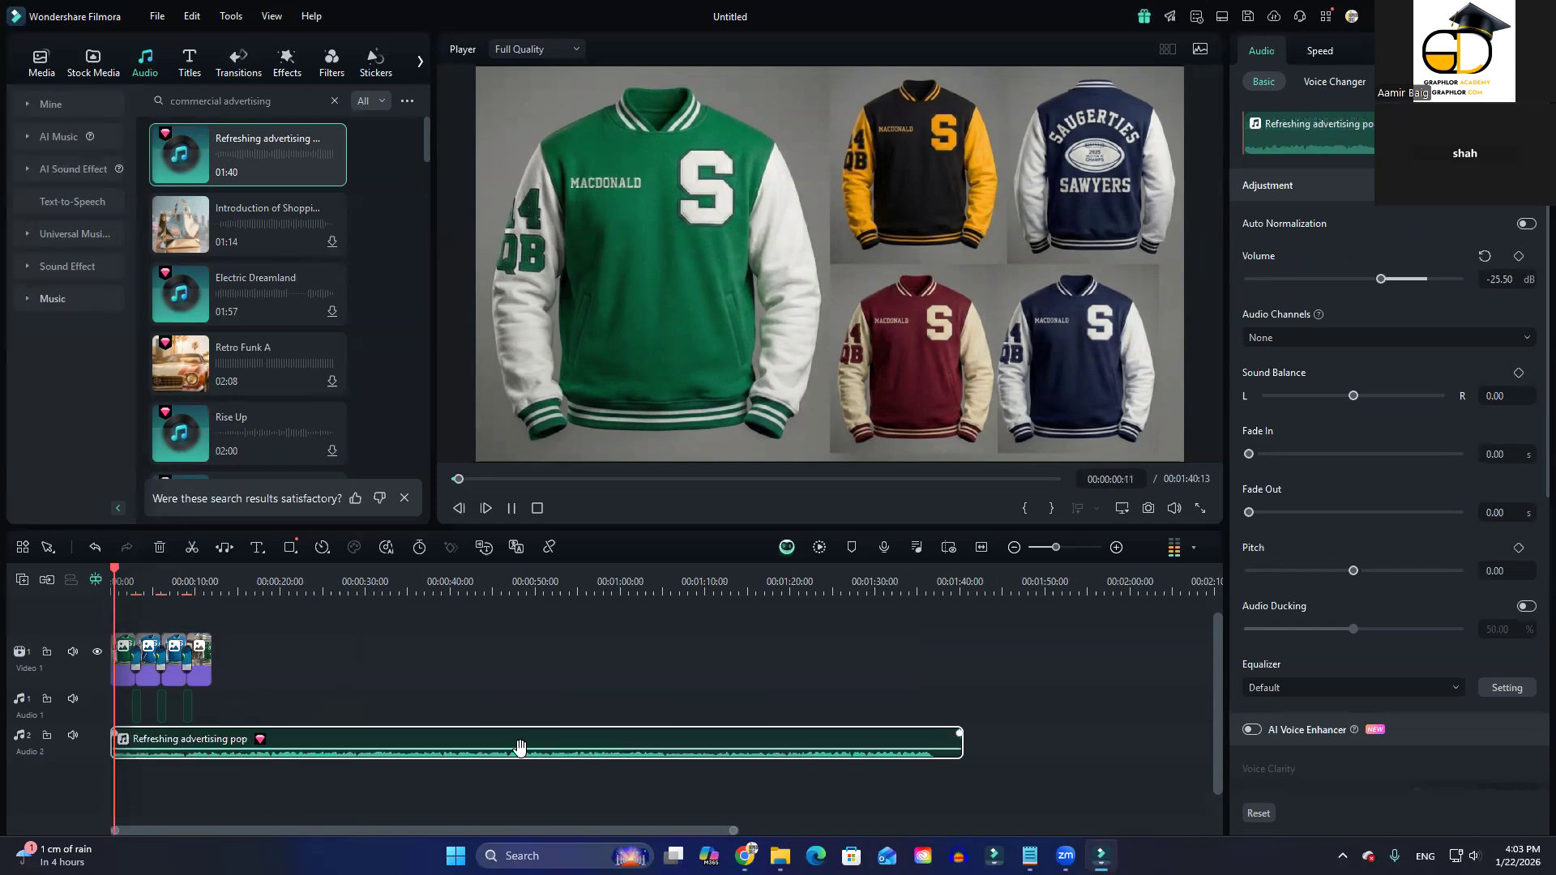
left_click_drag(513, 748, 563, 742)
key("space")
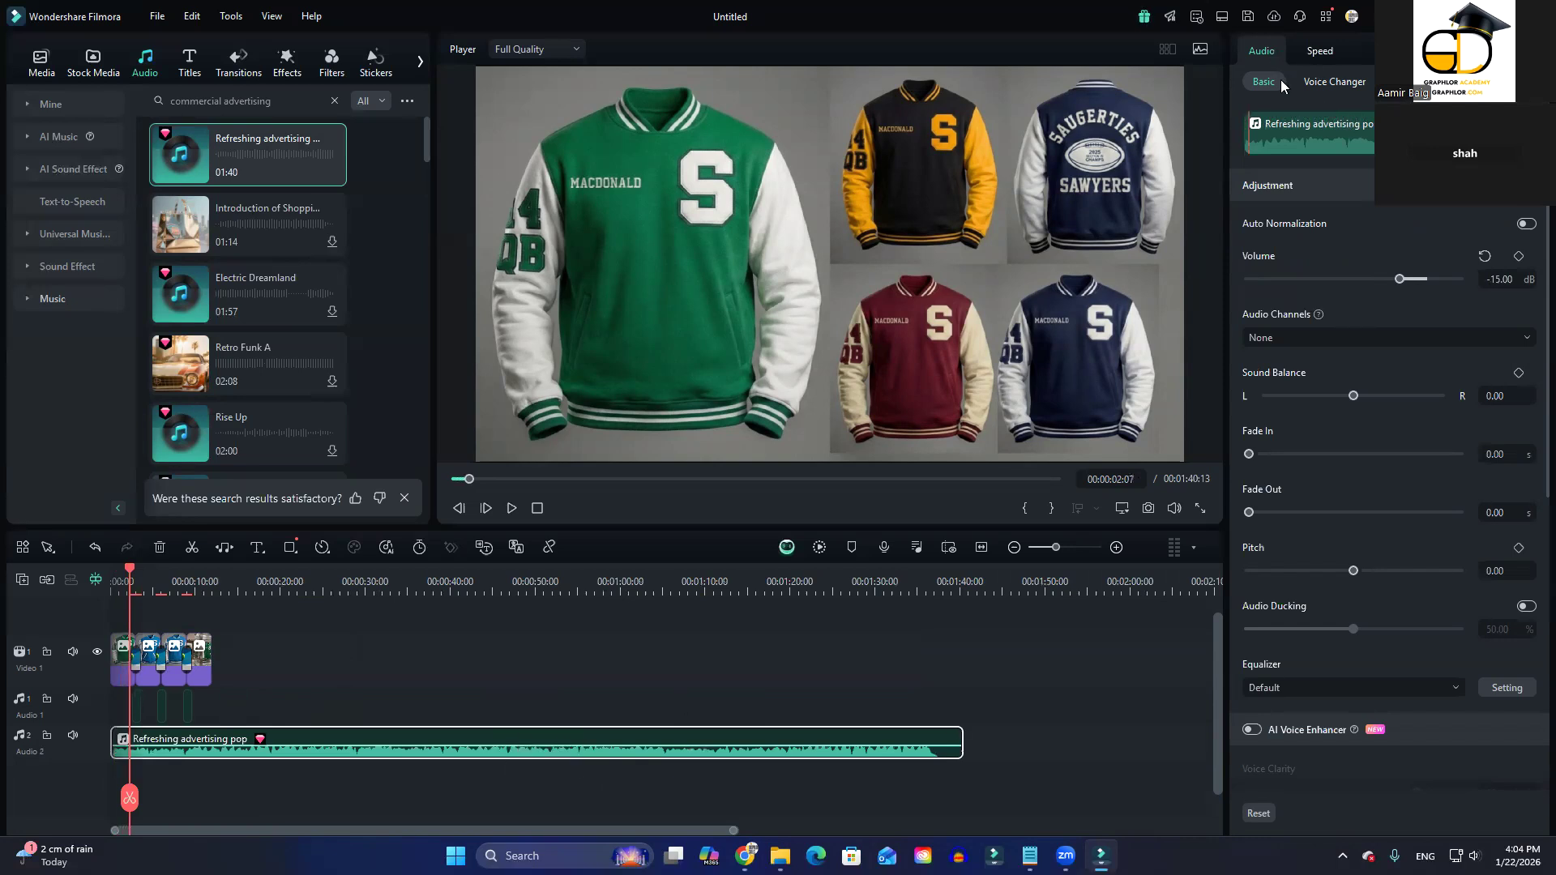
Step: Look over the voice filters available for the music clip and set its volume to -8.88 dB
left_click(1326, 84)
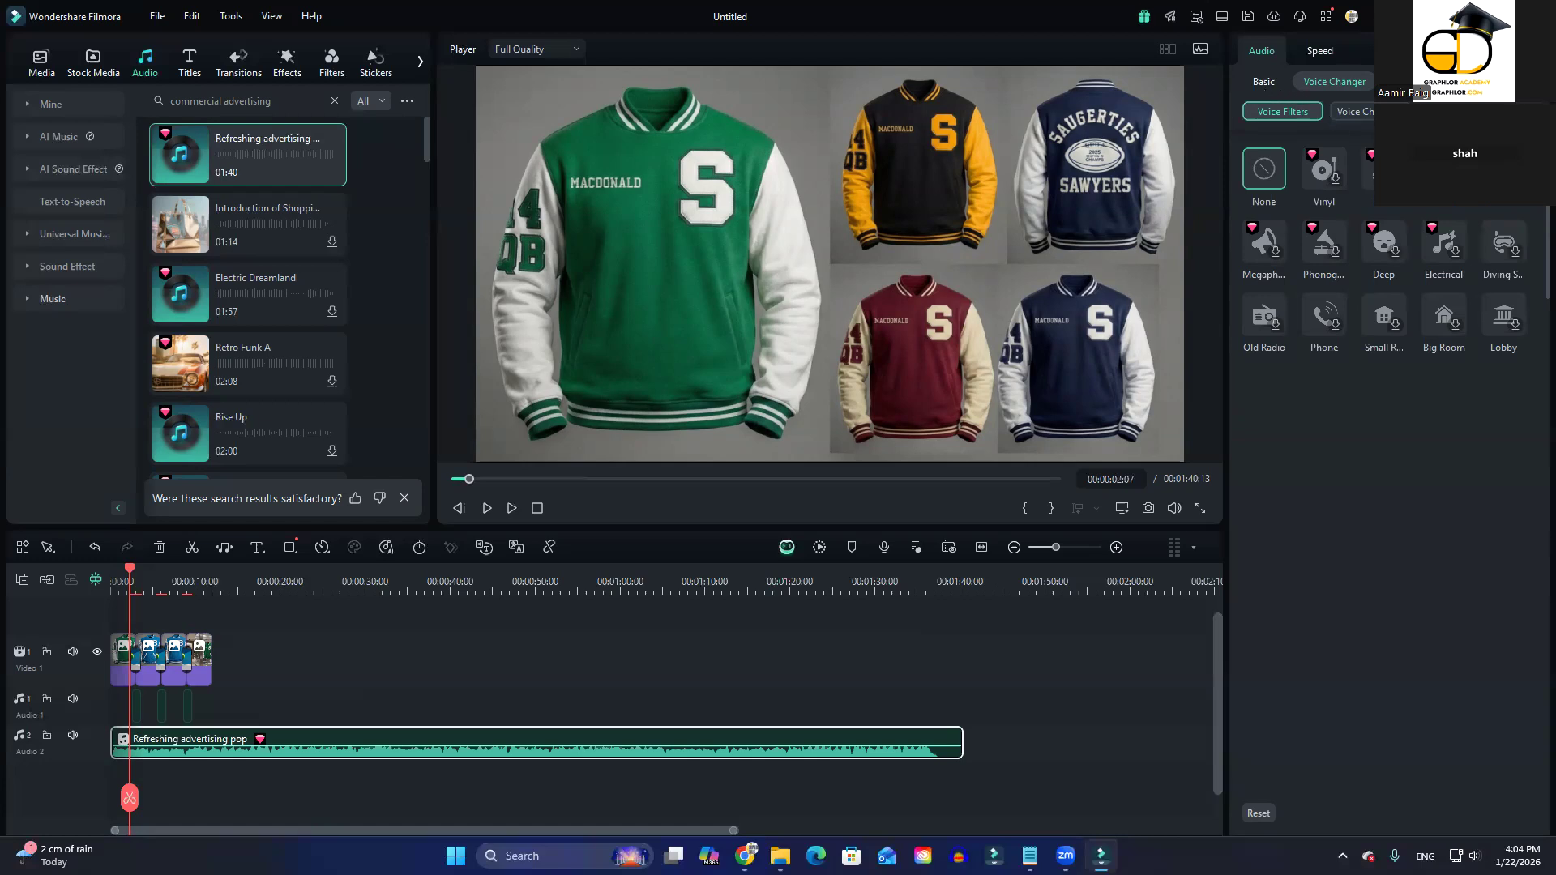
left_click(1264, 81)
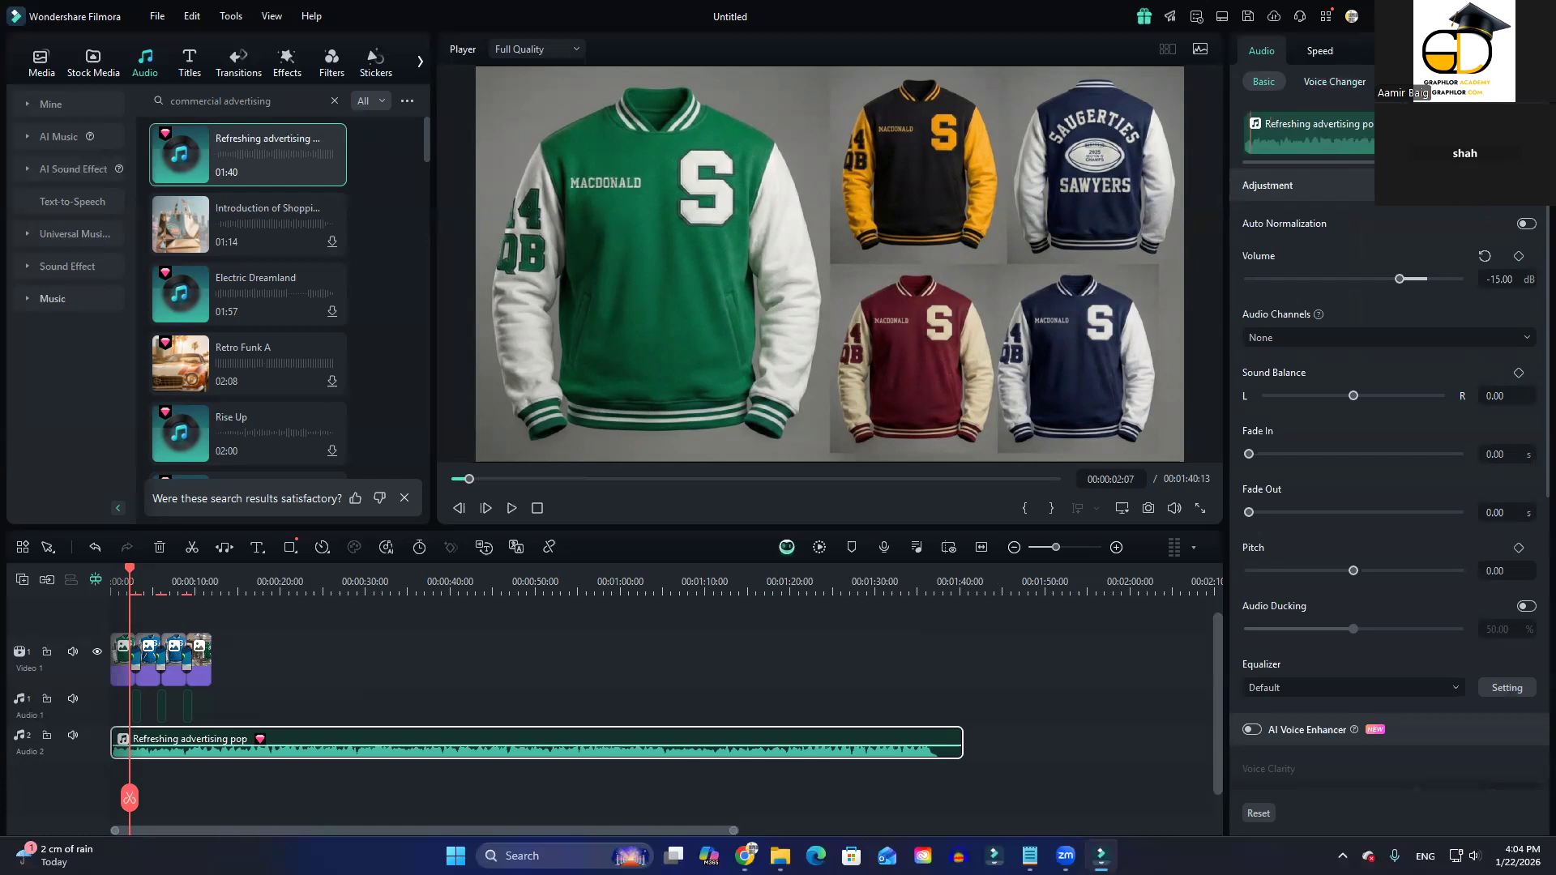
mouse_move(1402, 279)
left_mouse_down()
mouse_move(1466, 284)
mouse_move(1396, 283)
mouse_move(1410, 284)
left_mouse_up()
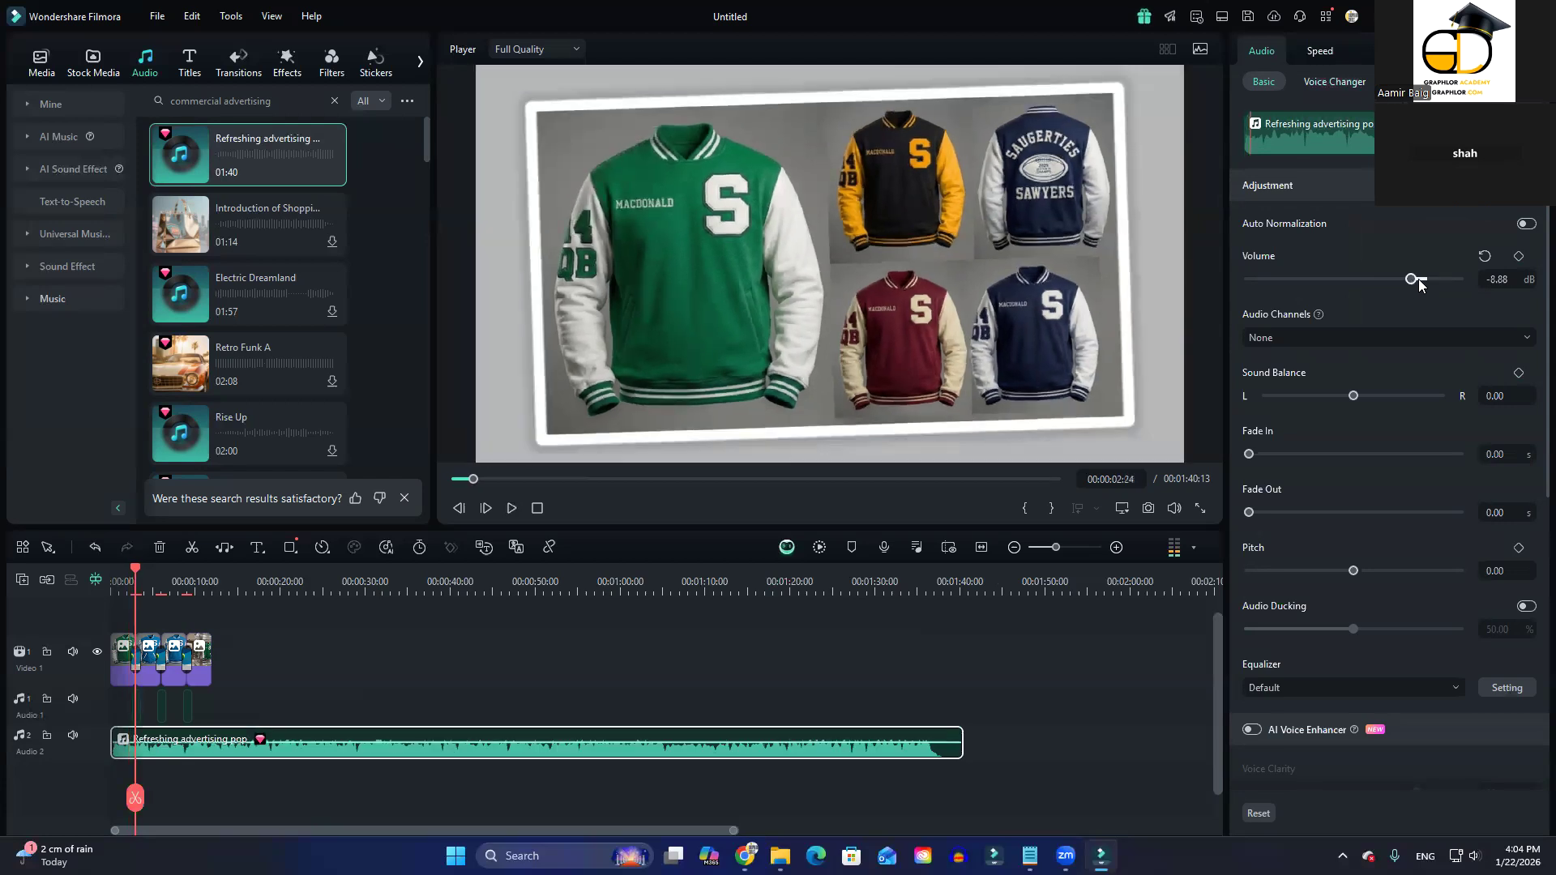
Step: Set the music clip's volume to -11.61 dB, trying louder levels and checking the mix in playback
left_click(1420, 281)
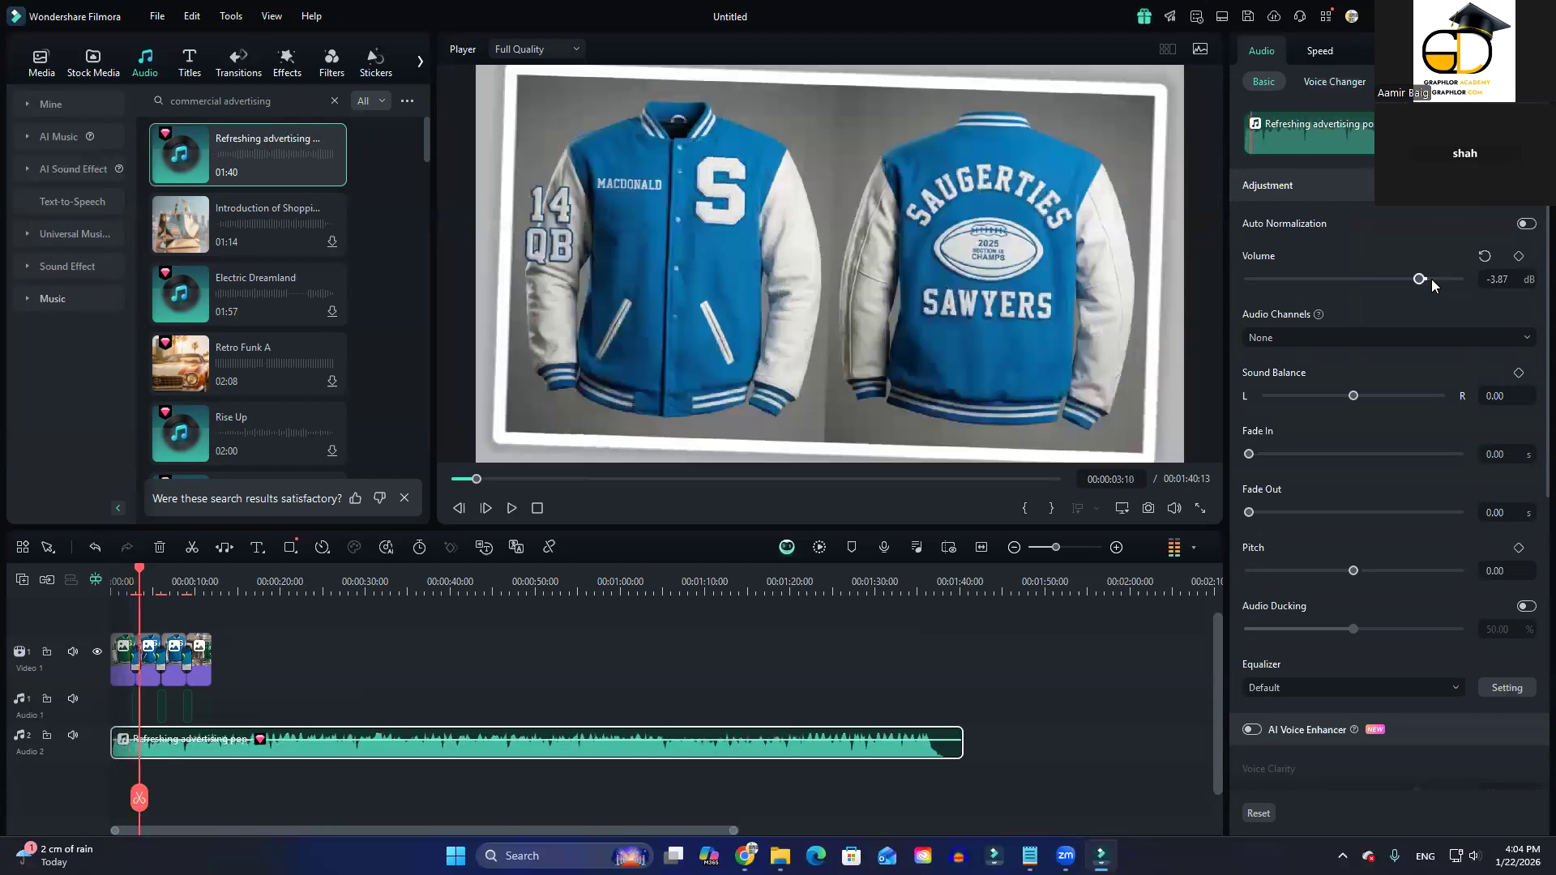
left_click(1432, 280)
left_click_drag(1432, 281, 1407, 280)
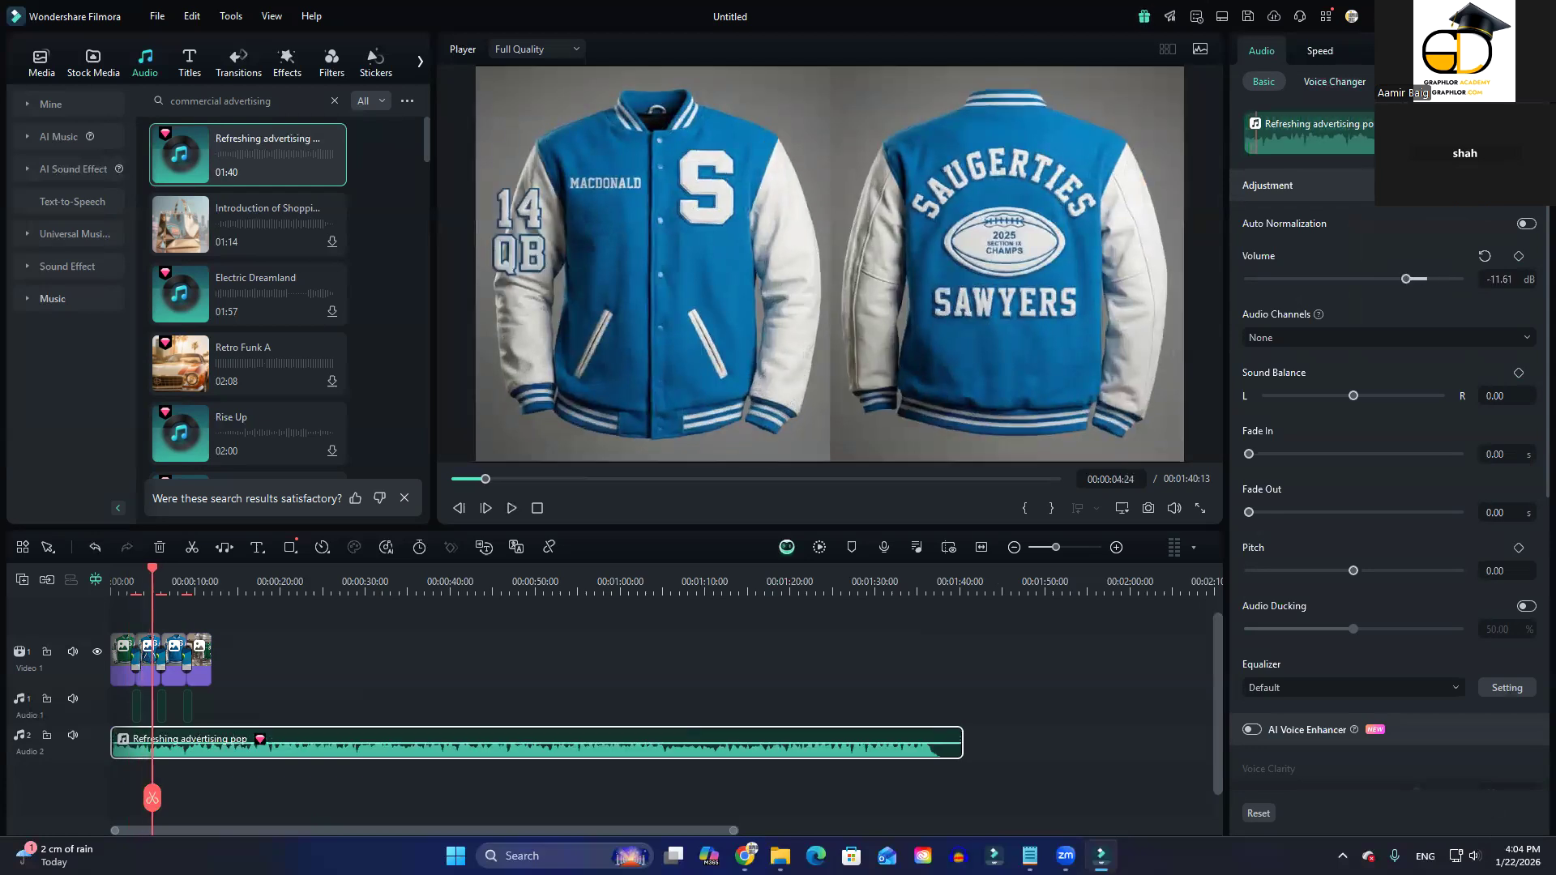
left_click(1456, 756)
left_click(1408, 283)
key("space")
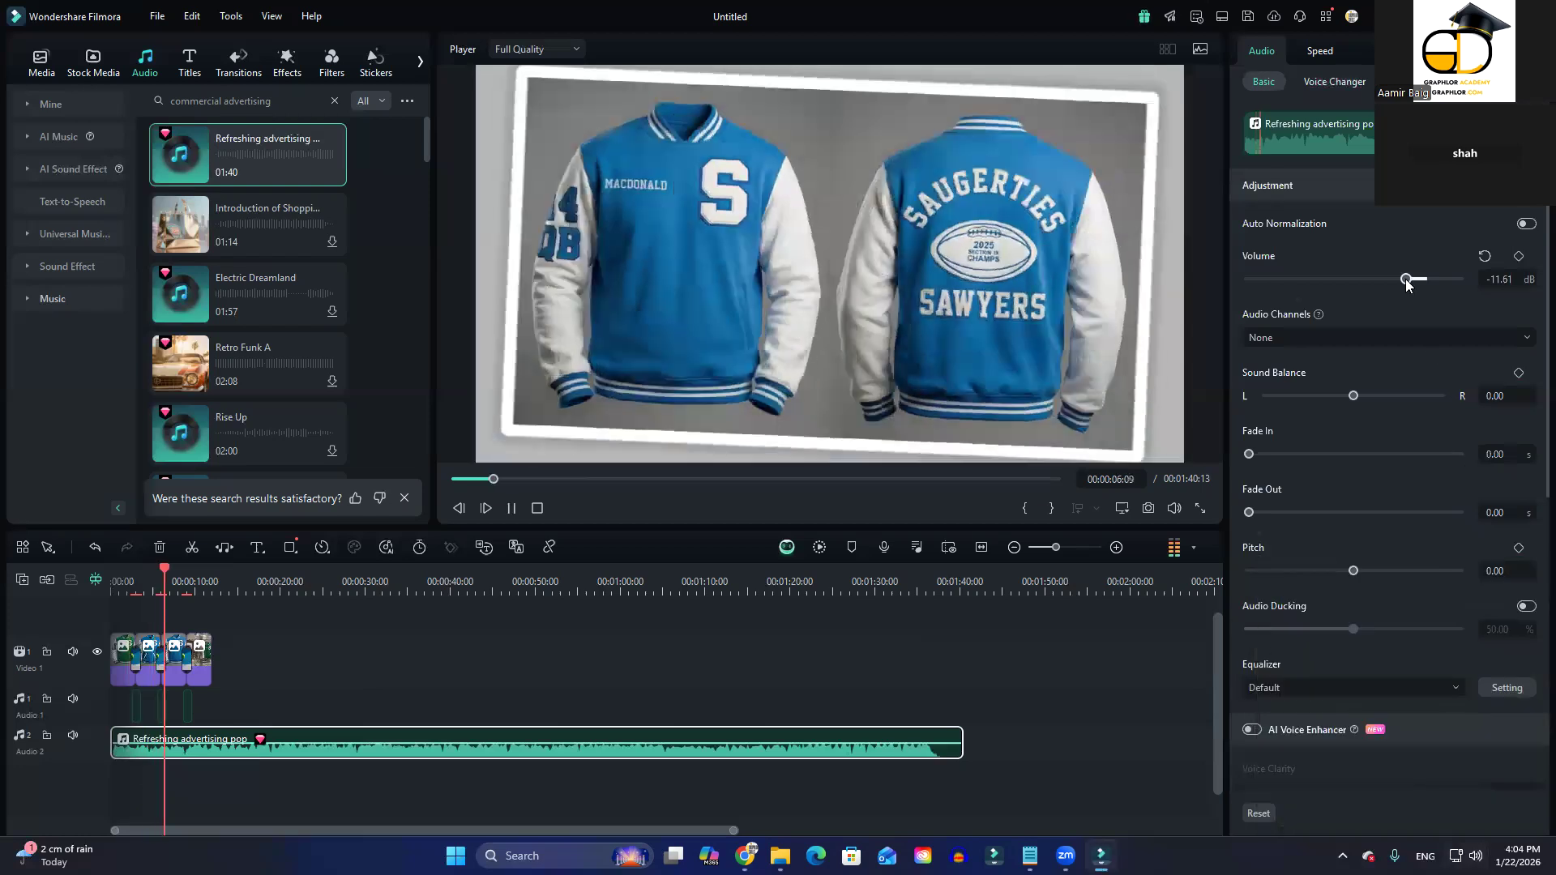
key("space")
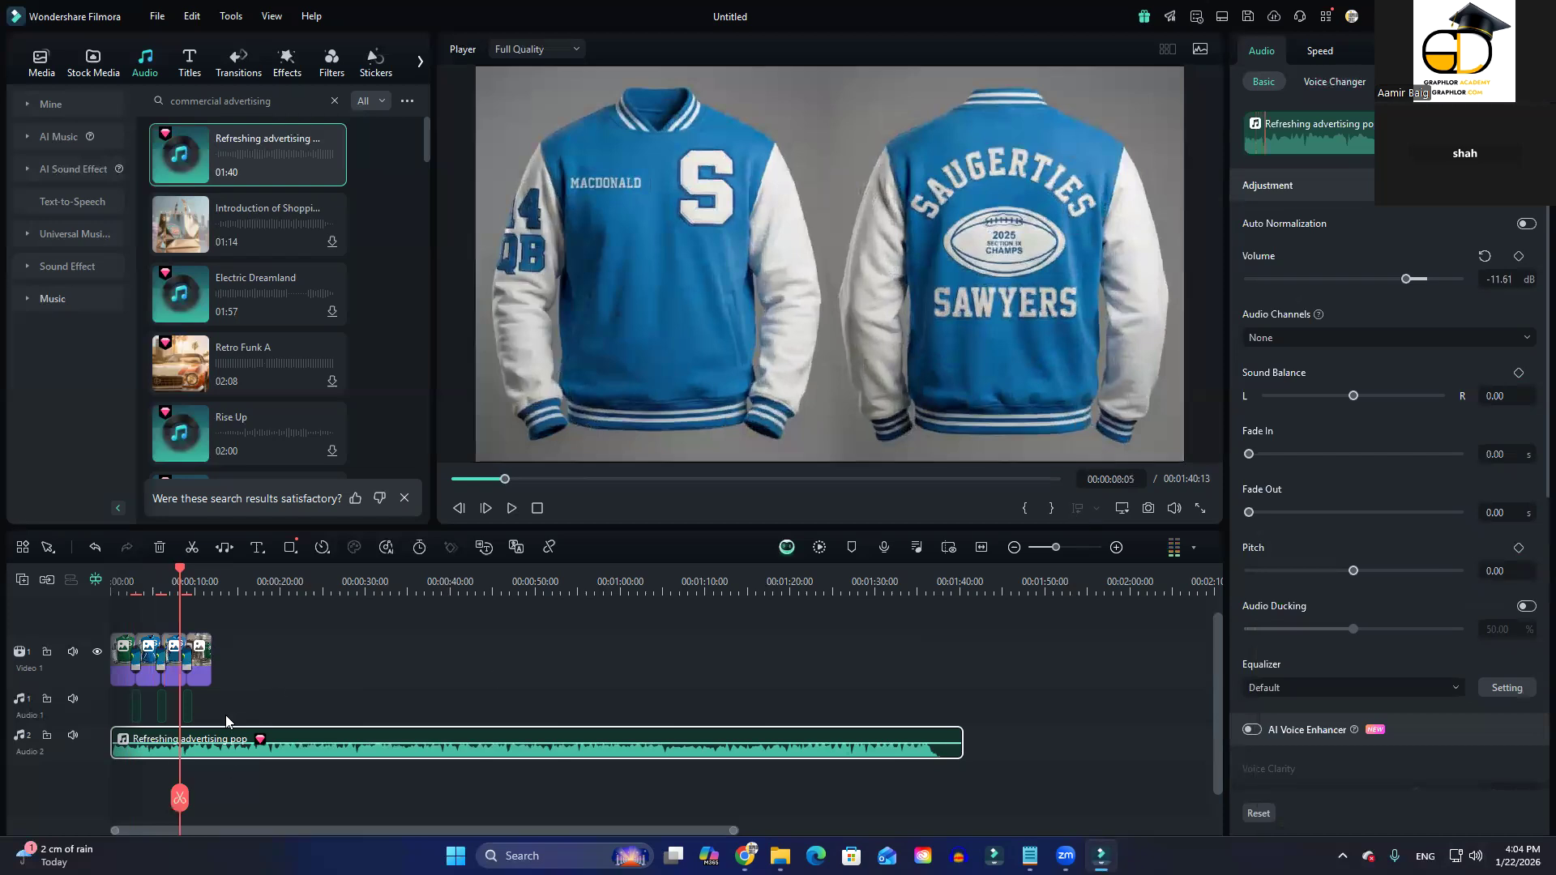
Step: Trim the end of the music clip to match the end of the last image at 00:00:12:00, and play the slideshow through
left_click_drag(962, 742, 204, 737)
scroll(334, 758, "up", 3)
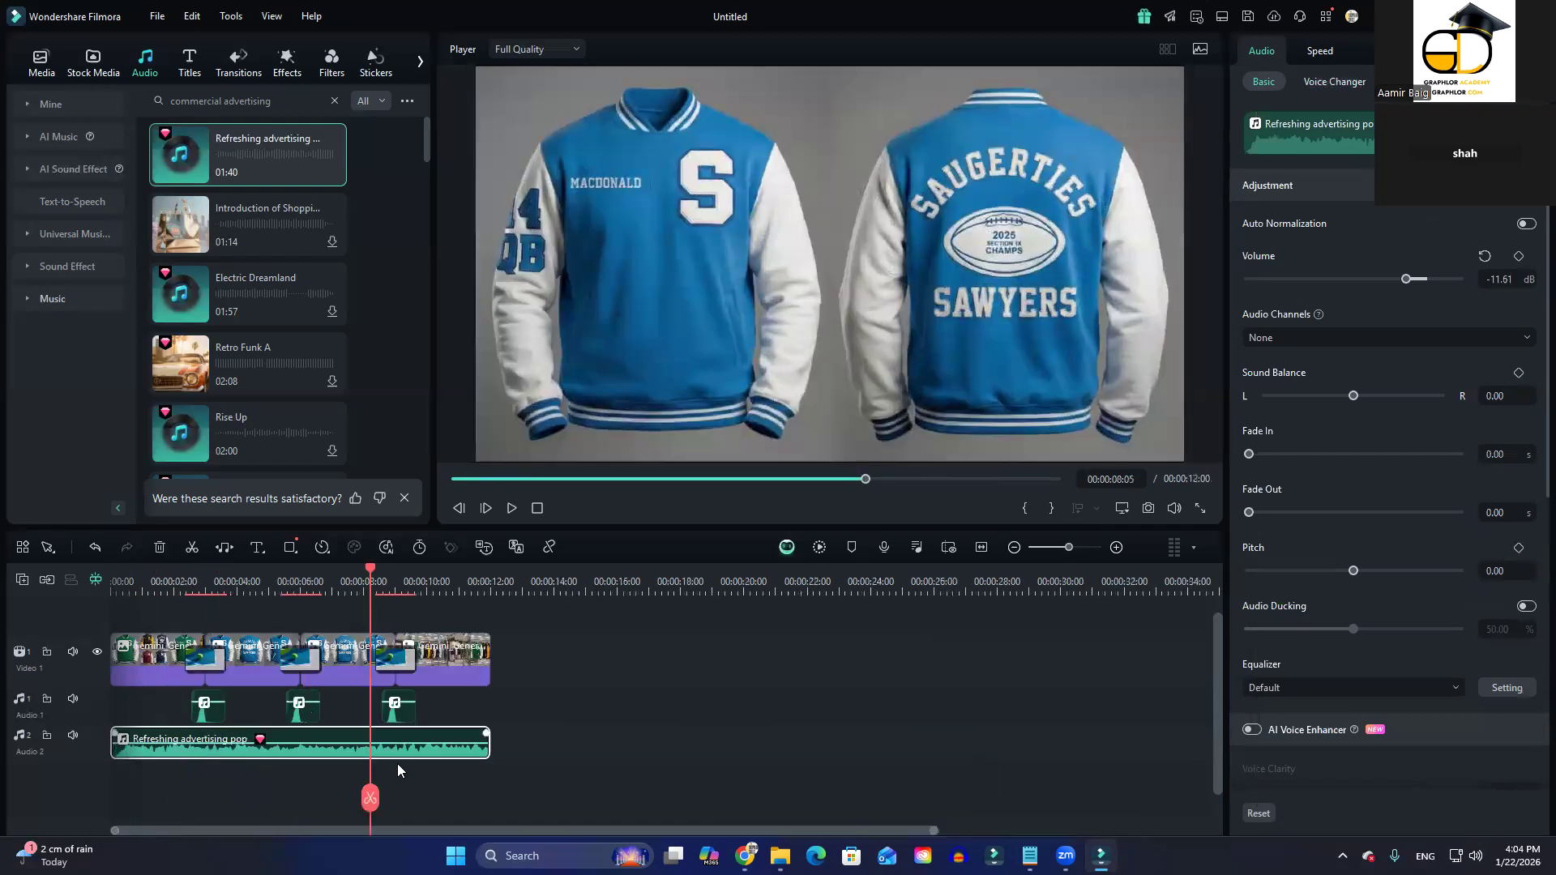
scroll(398, 764, "up", 2)
key("space")
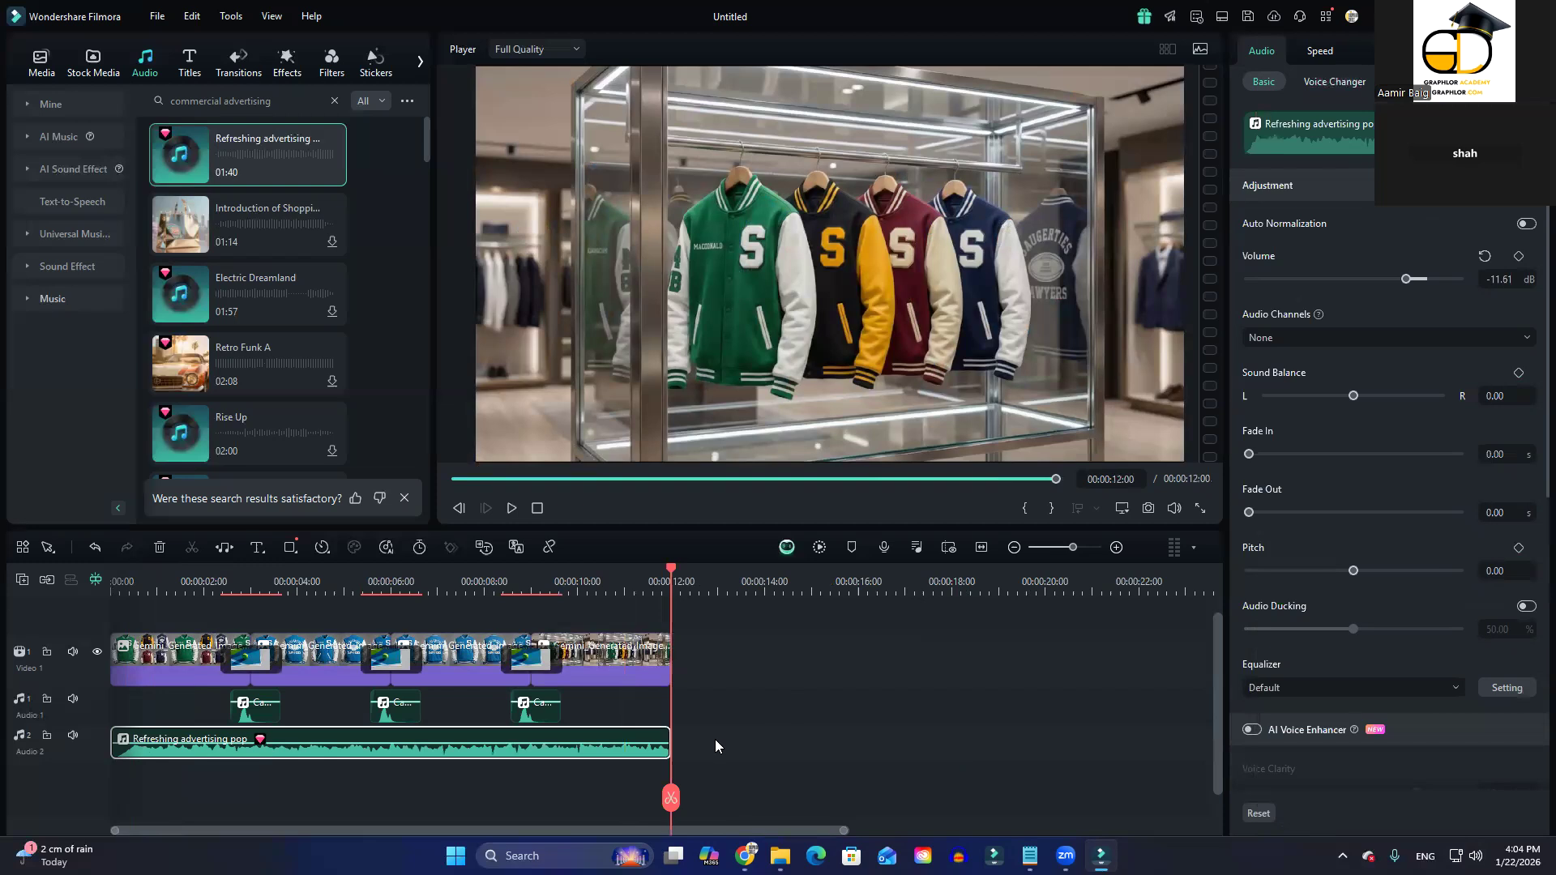
Step: Fade out the last image with opacity keyframes: 100 at 00:00:11:10 and lowered almost to black at the clip's end
scroll(711, 744, "up", 3)
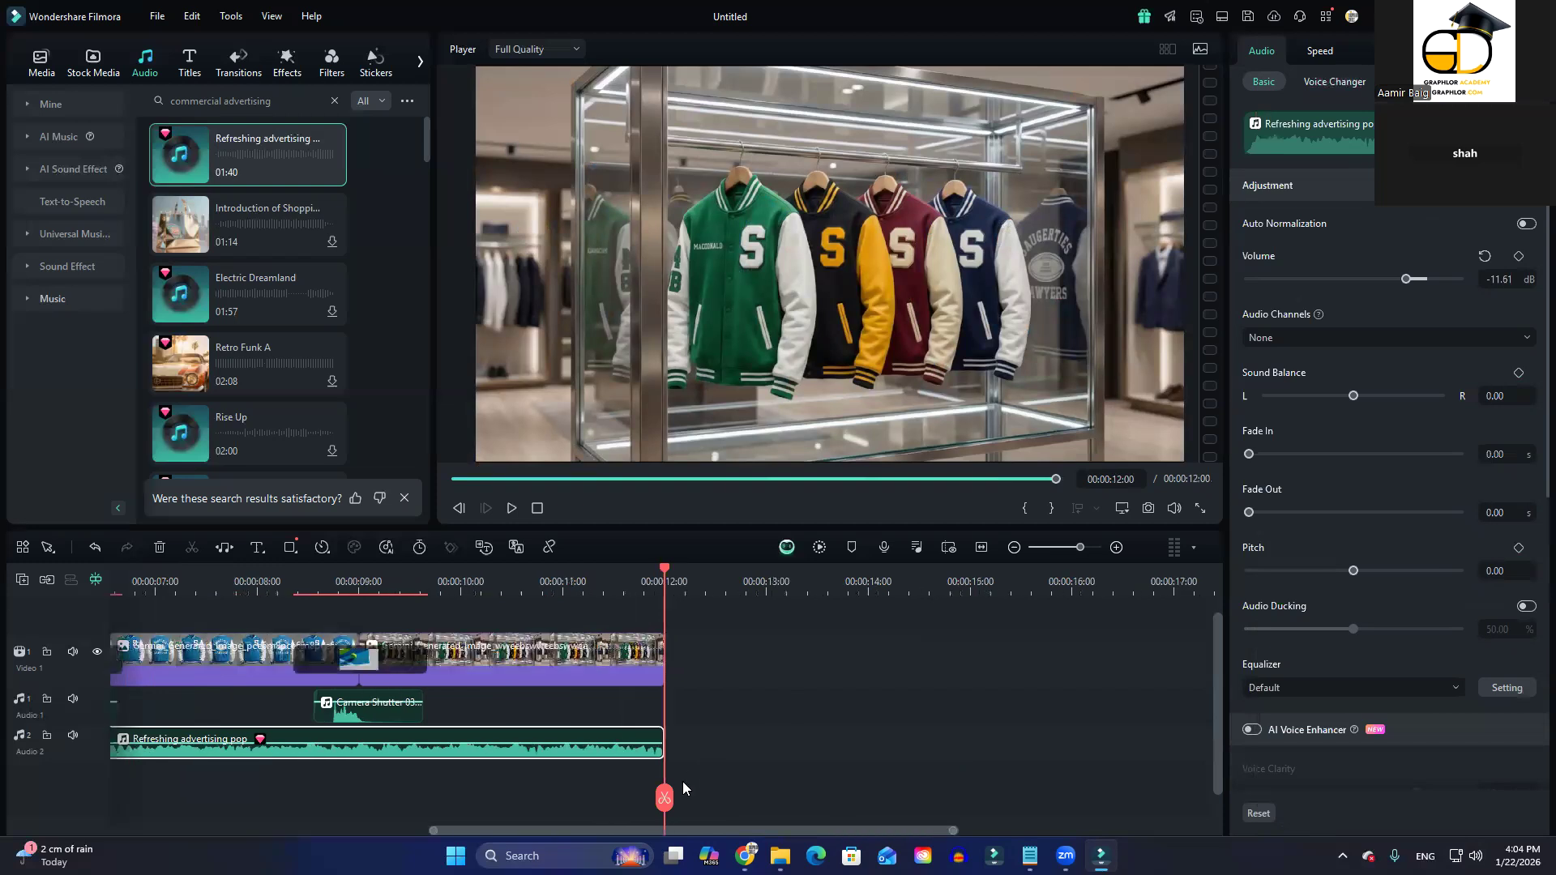
left_click_drag(390, 799, 469, 802)
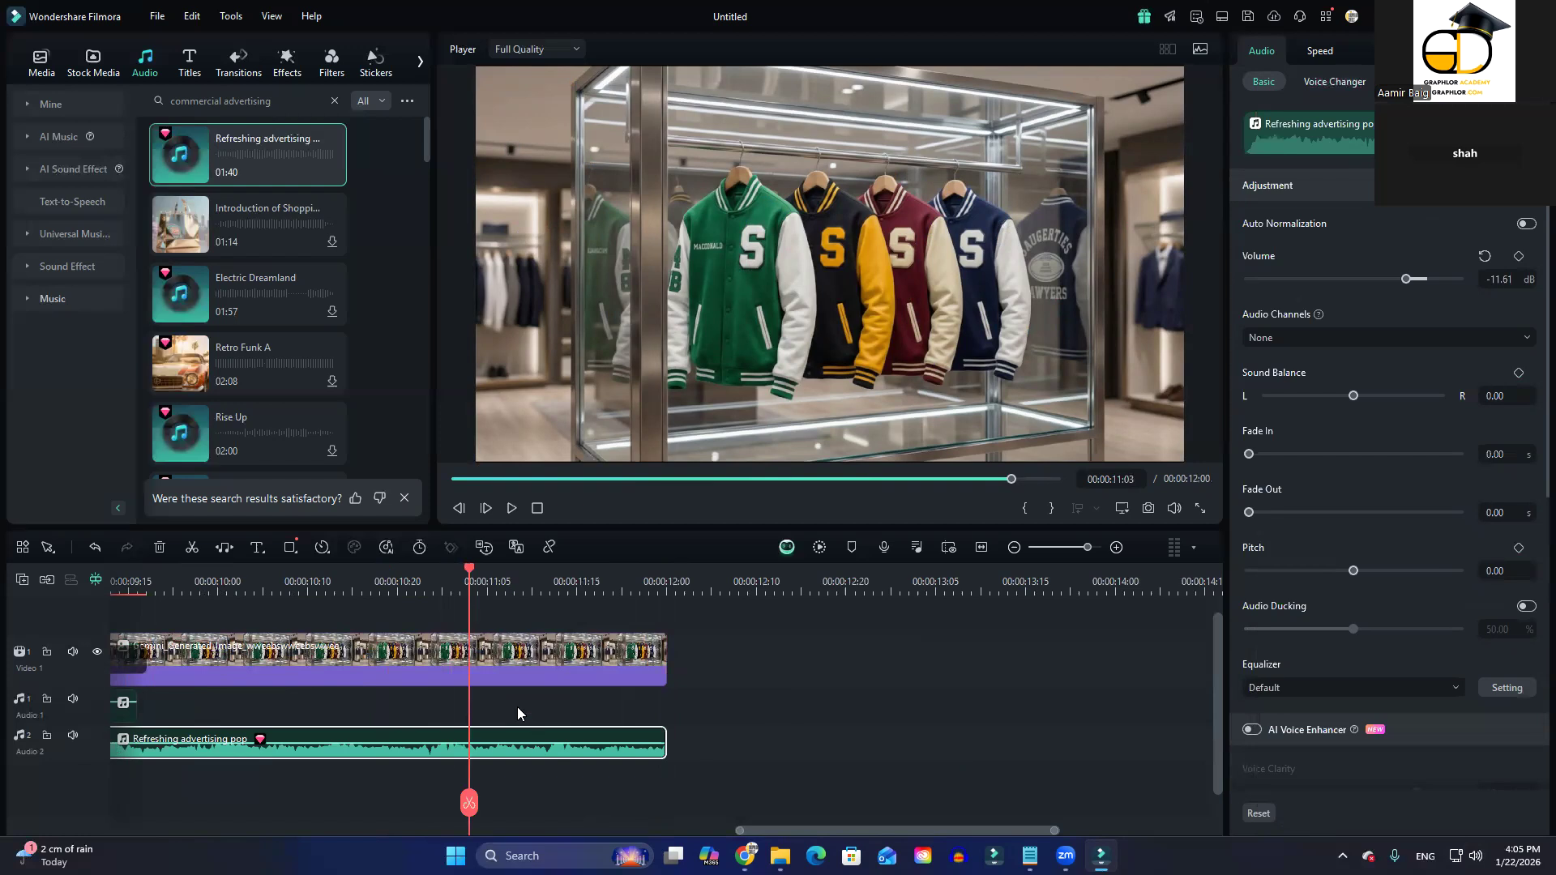
left_click(618, 664)
left_click_drag(505, 577, 615, 594)
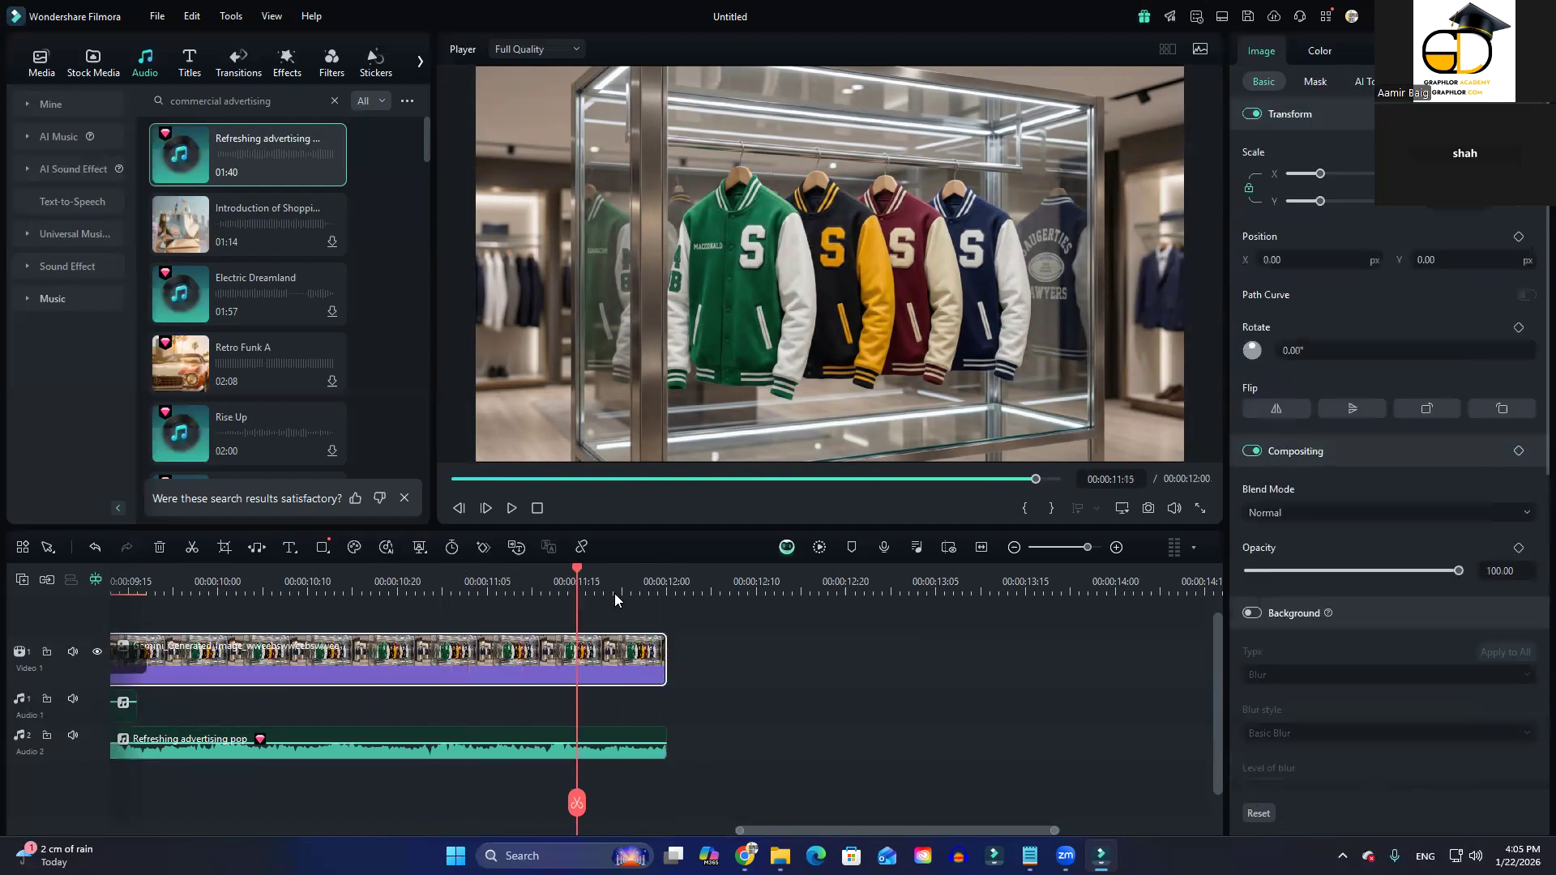
left_click(532, 674)
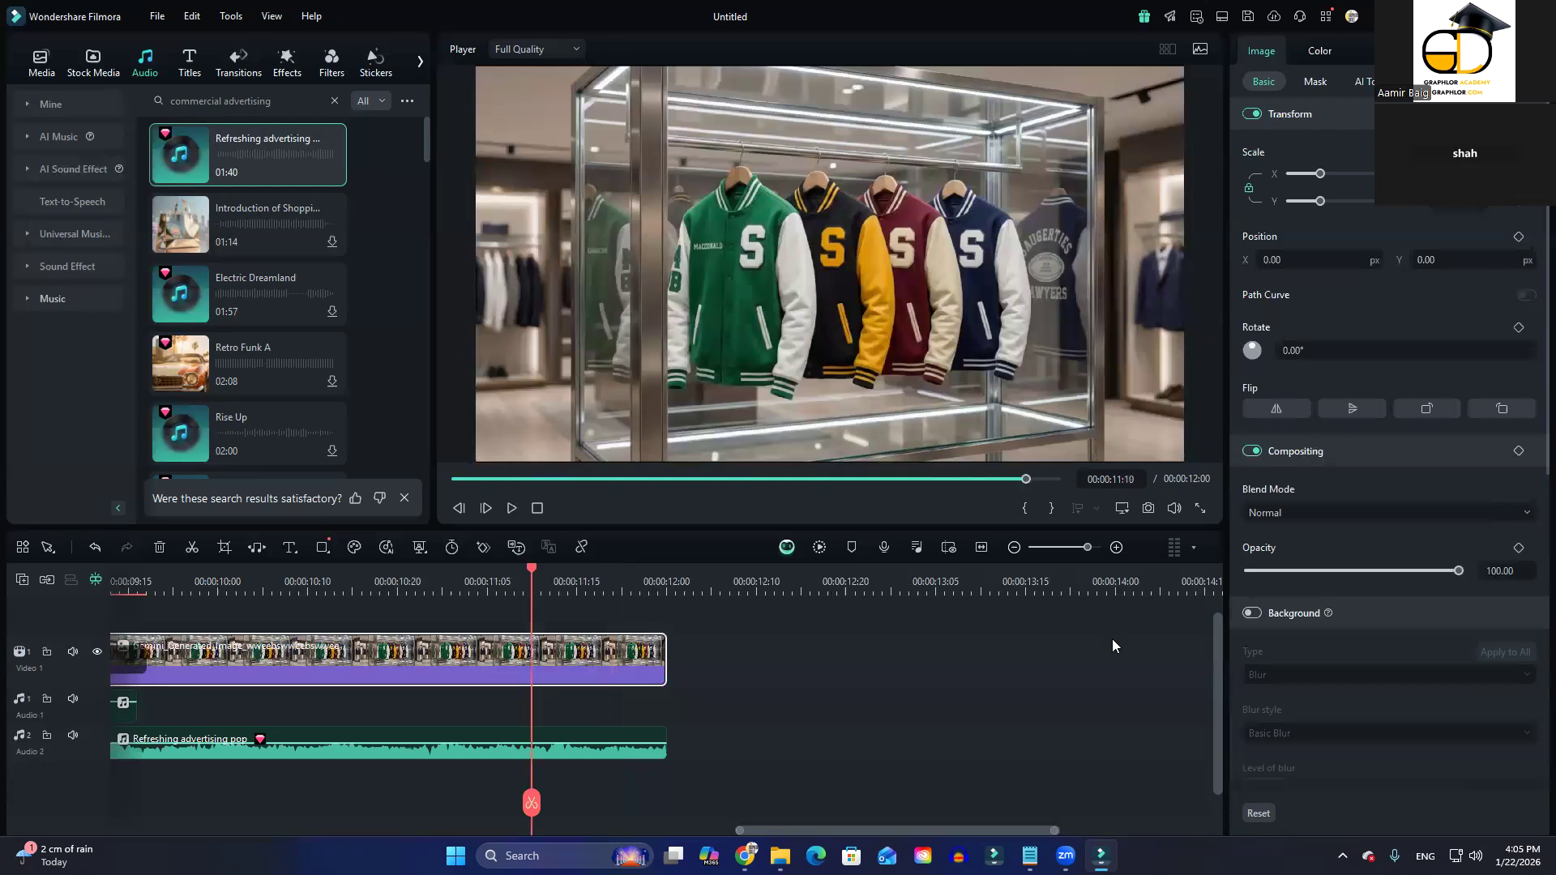
left_click(1519, 549)
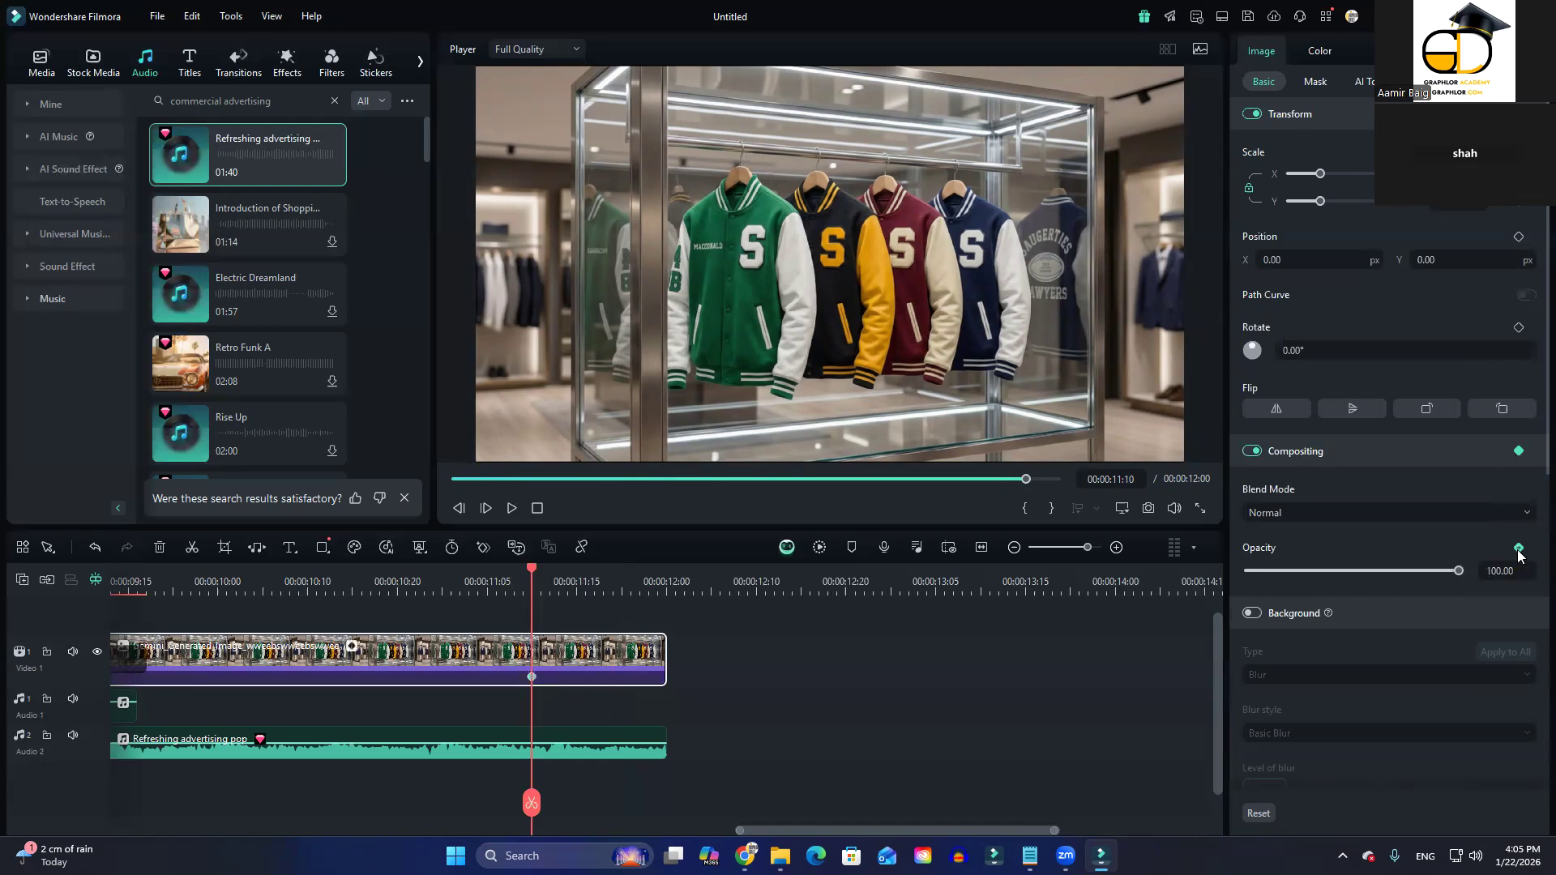
left_click(665, 608)
left_click_drag(1459, 571, 1372, 573)
Step: Fade out the music with volume keyframes: -11.61 dB at 00:00:11:10 and -89.52 dB at 00:00:12:00
left_click_drag(666, 803, 531, 806)
left_click(553, 752)
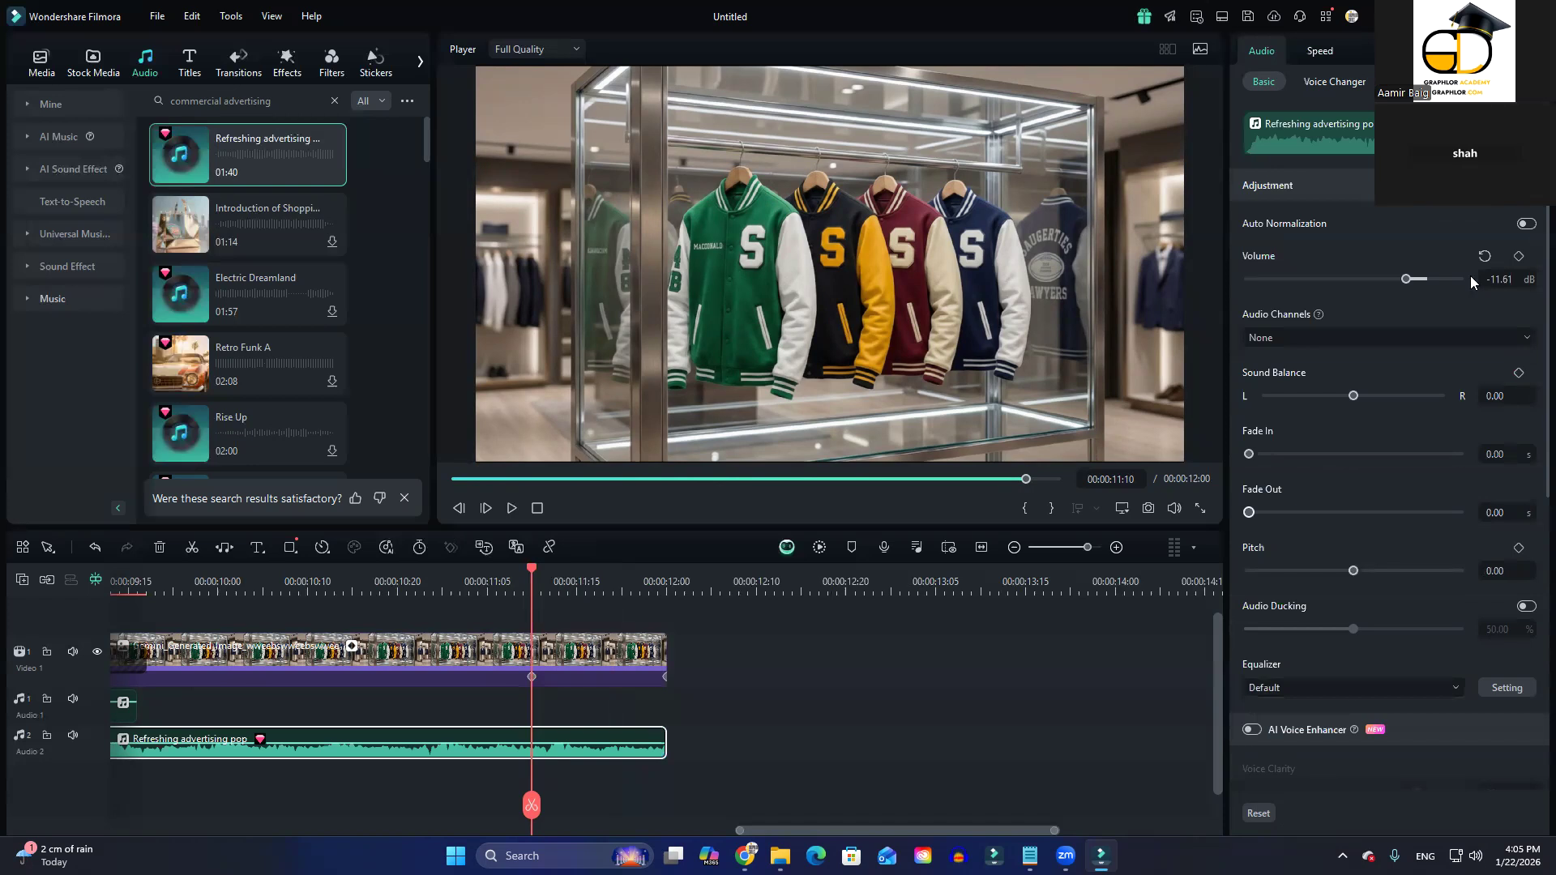
left_click(1521, 258)
left_click_drag(527, 815, 667, 802)
left_click_drag(1408, 279, 1267, 281)
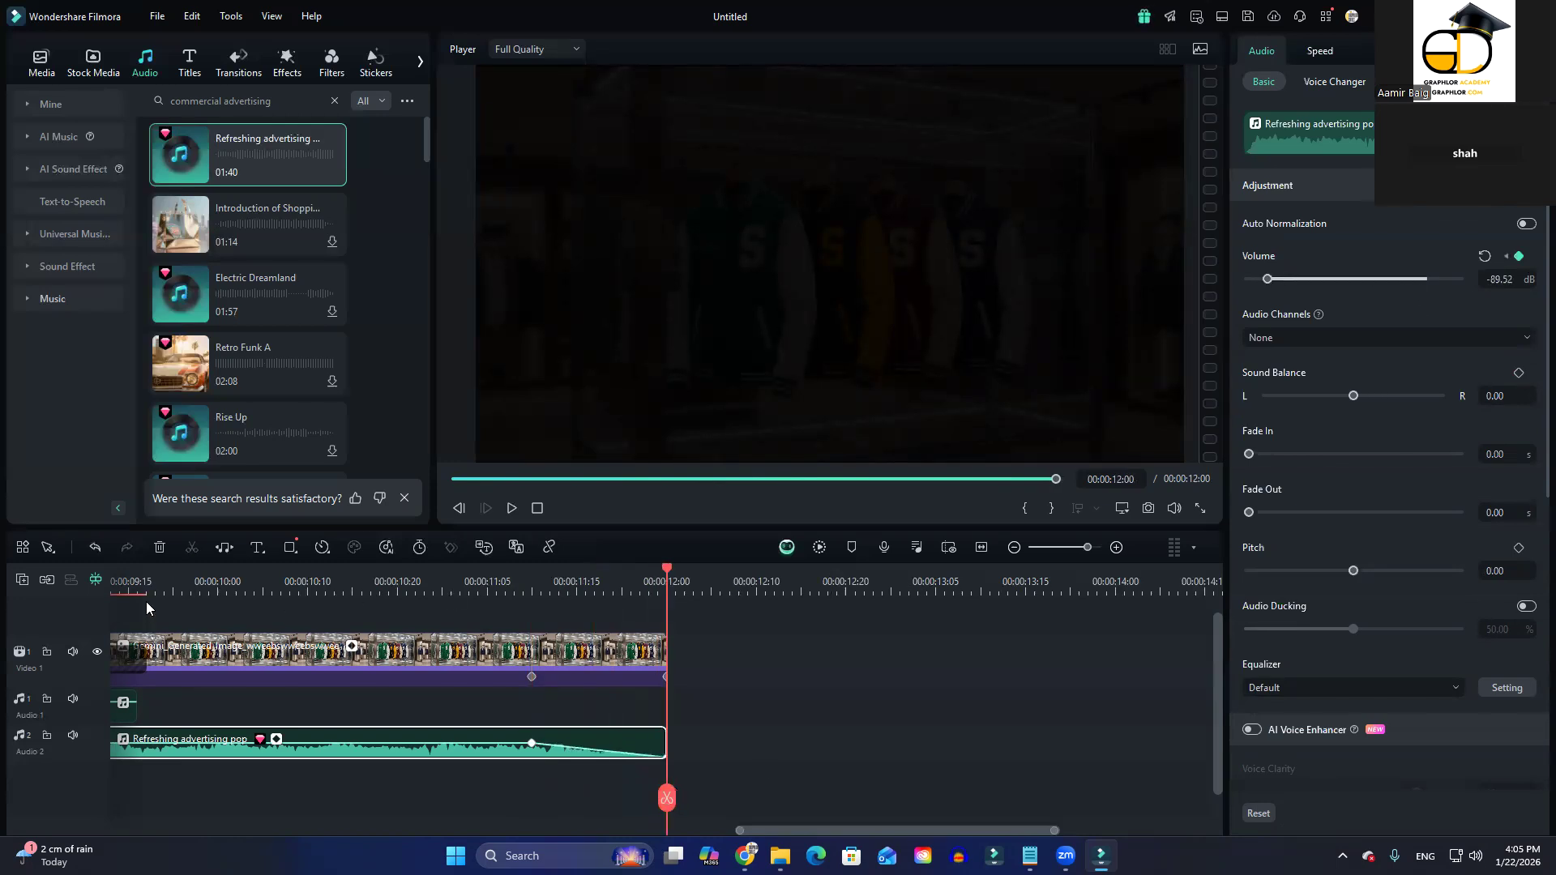
Step: Play back the last three seconds to check the image and music fade-outs
scroll(227, 655, "down", 1)
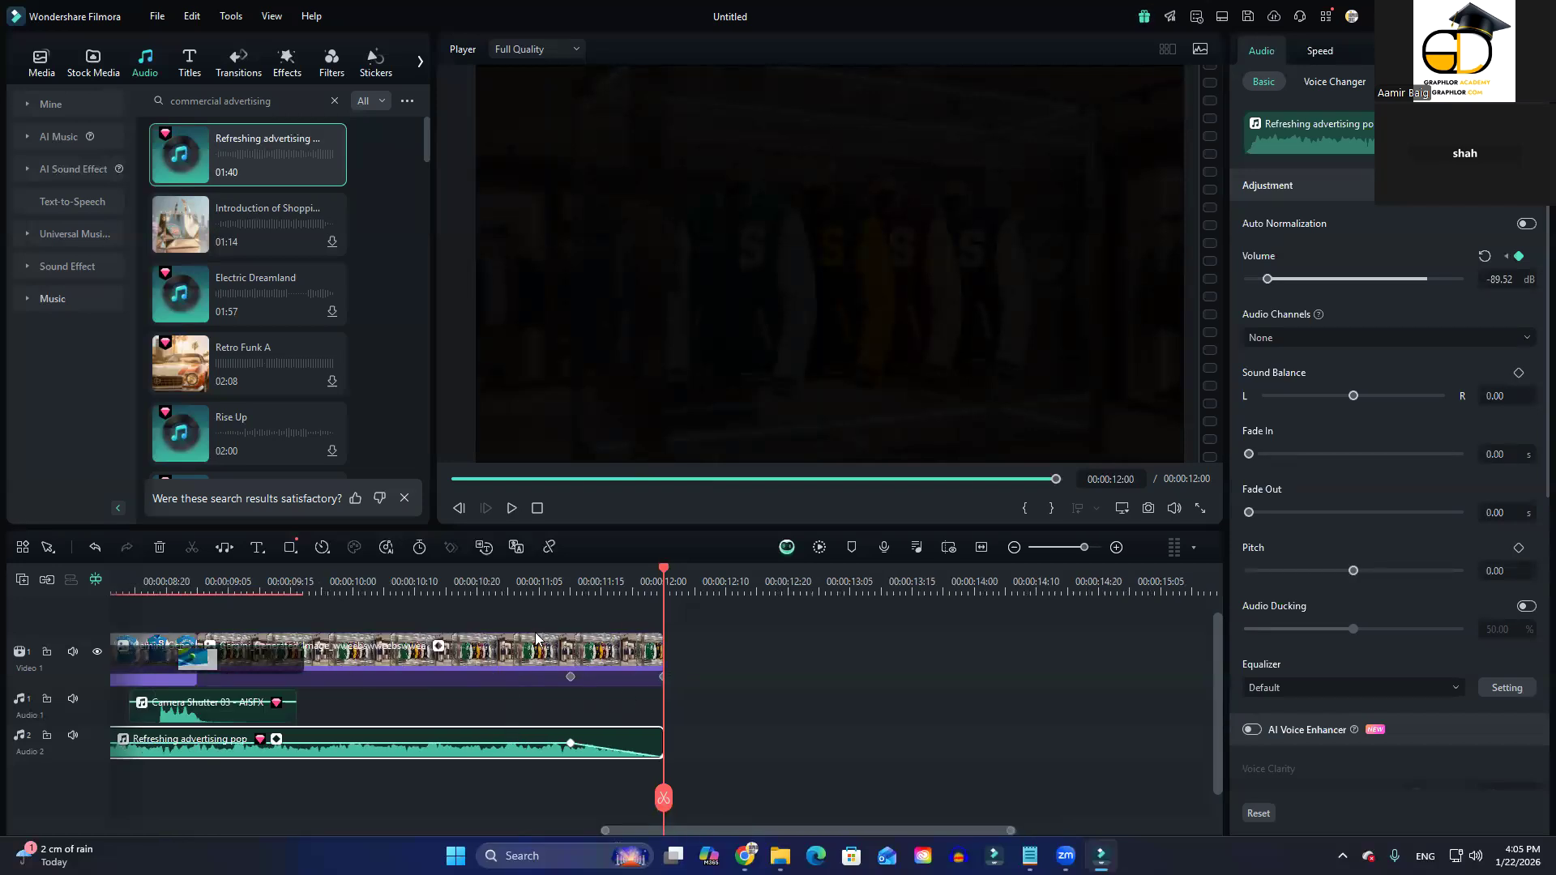
left_click(219, 589)
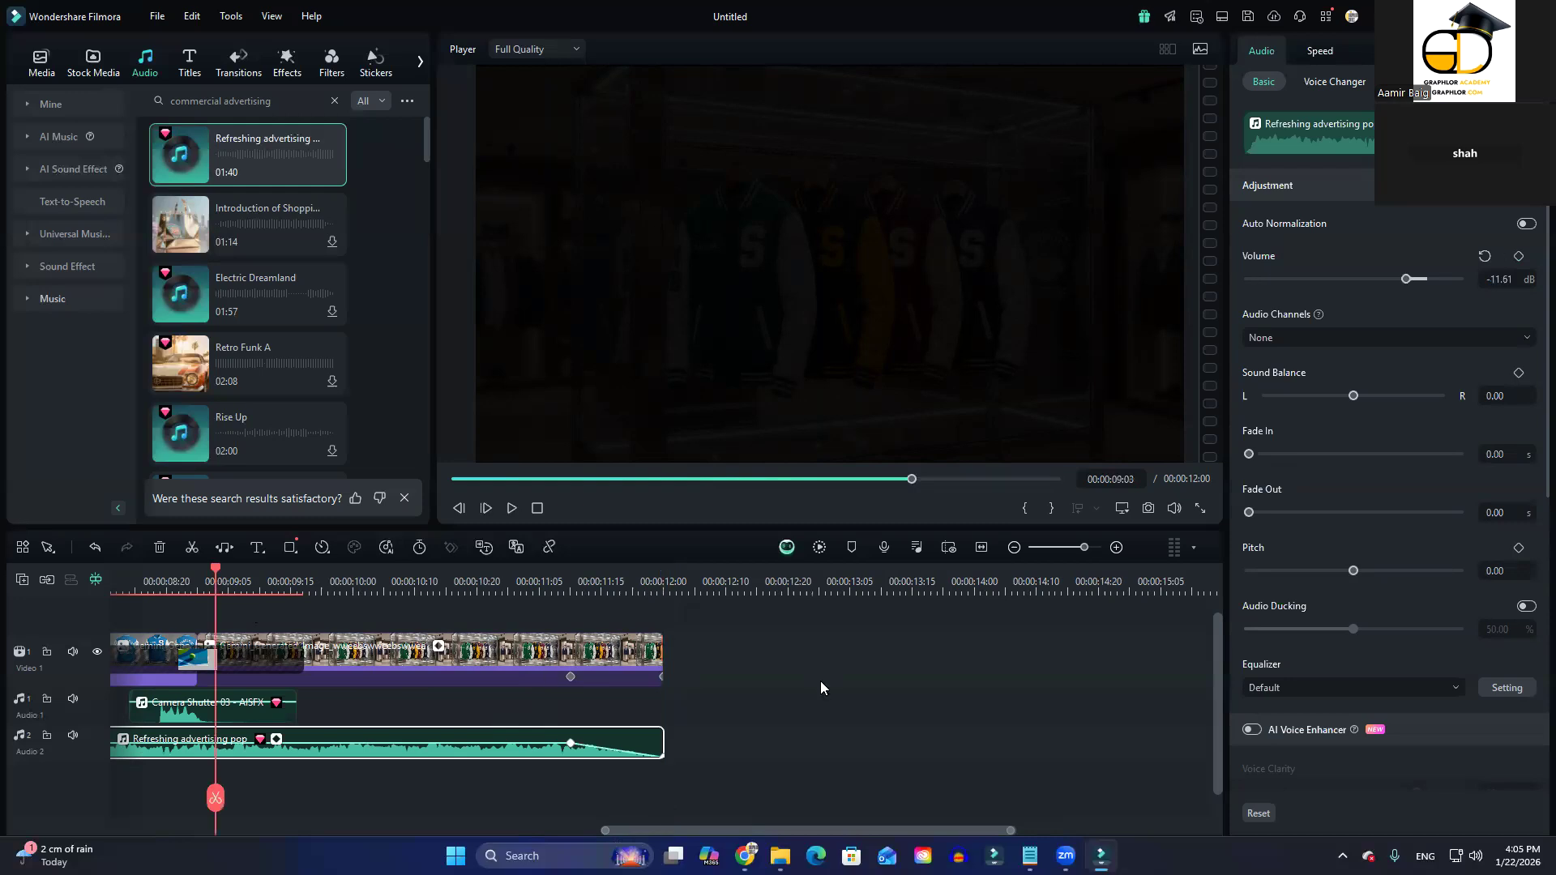
key("space")
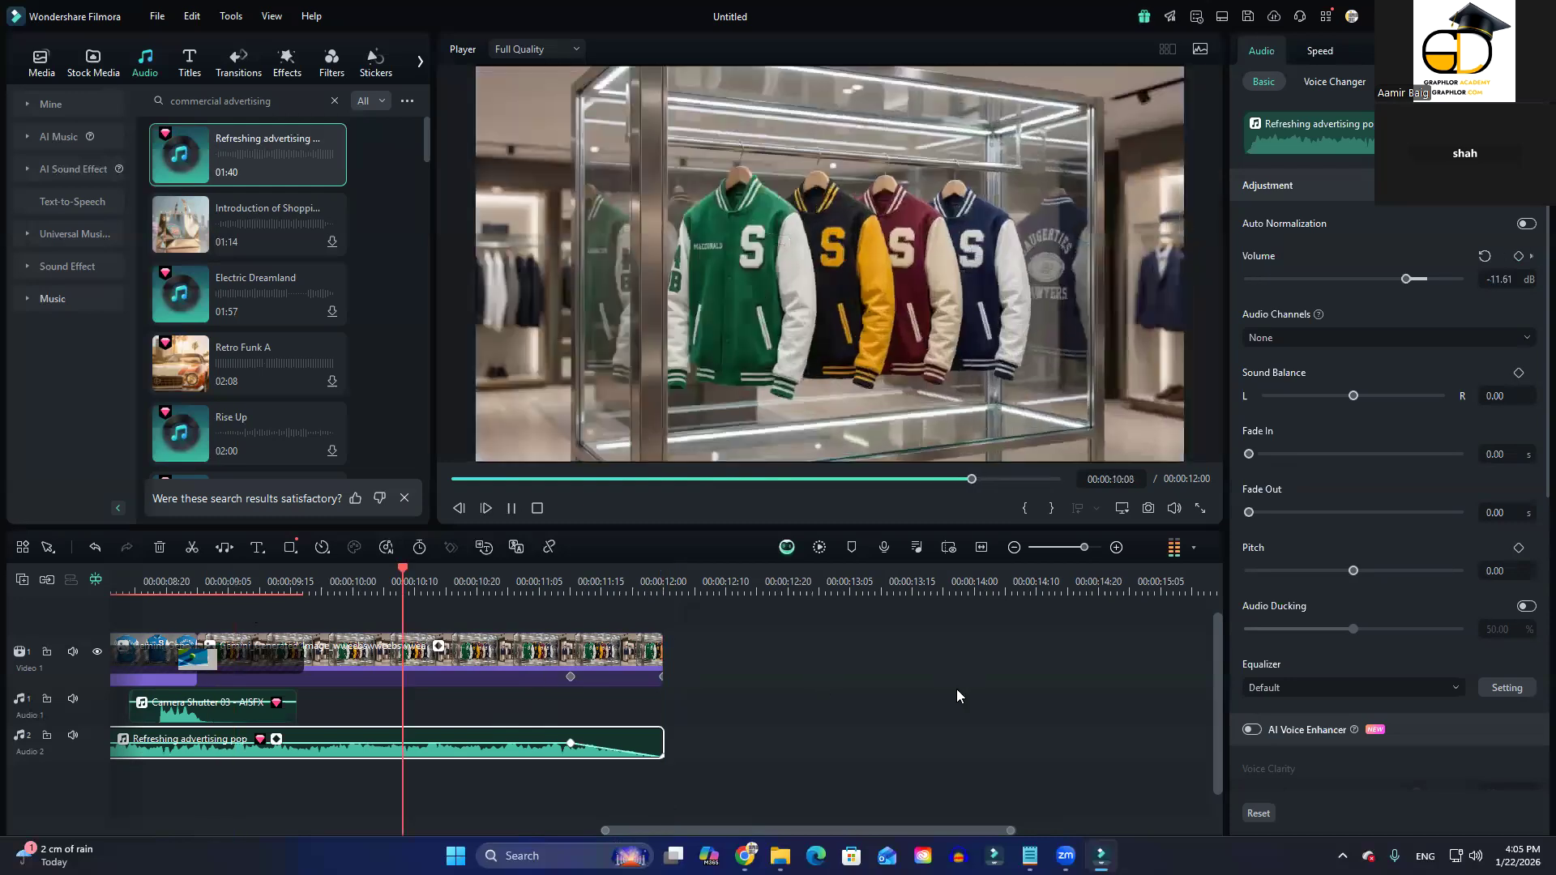
left_click(197, 589)
key("space")
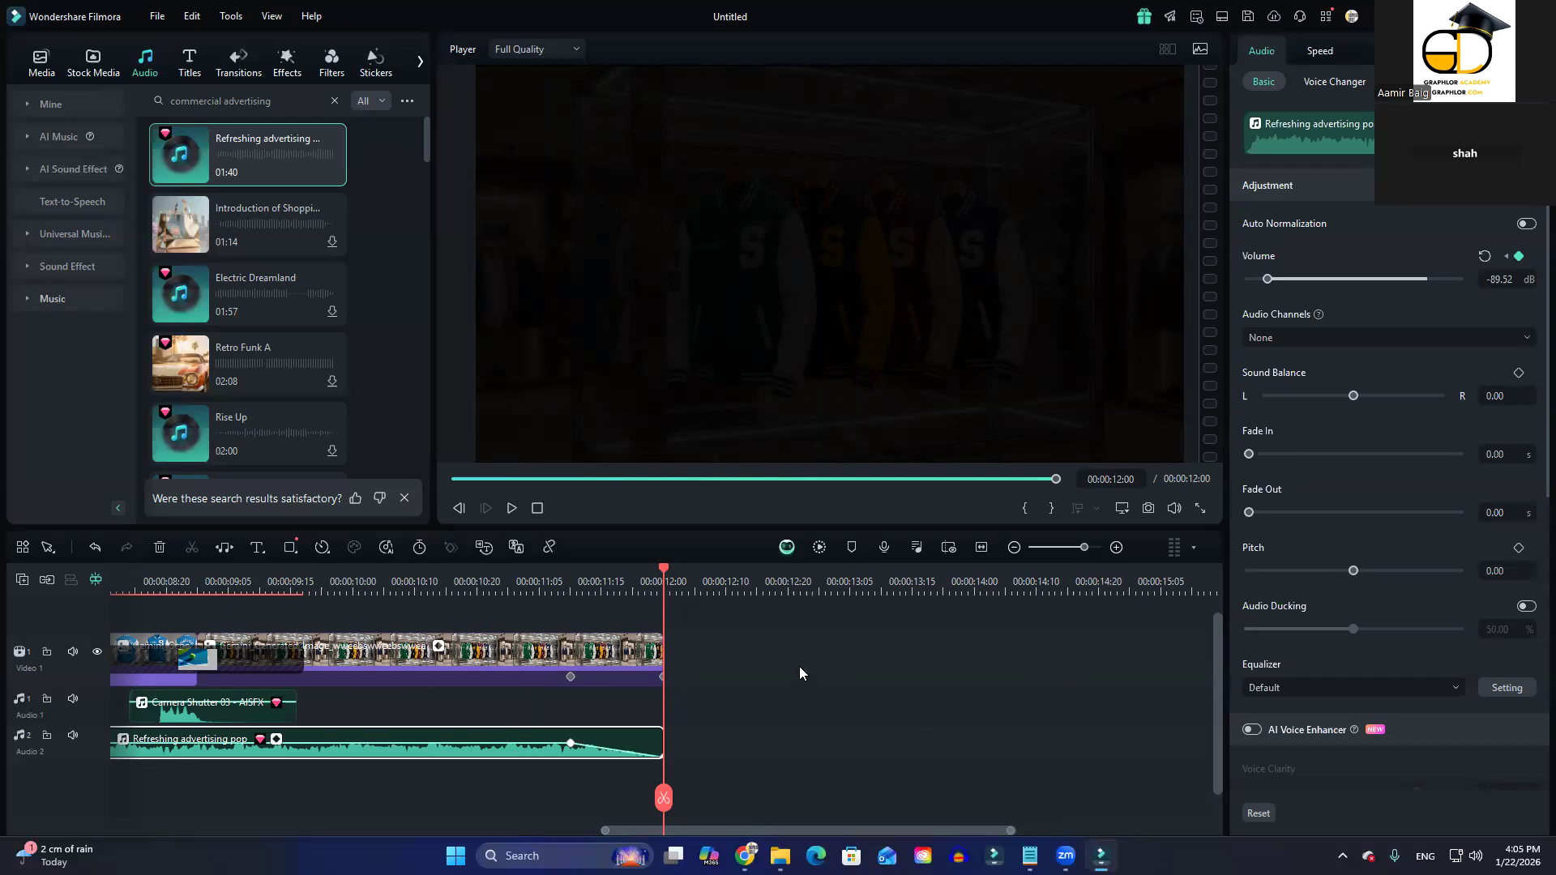
scroll(535, 783, "down", 5)
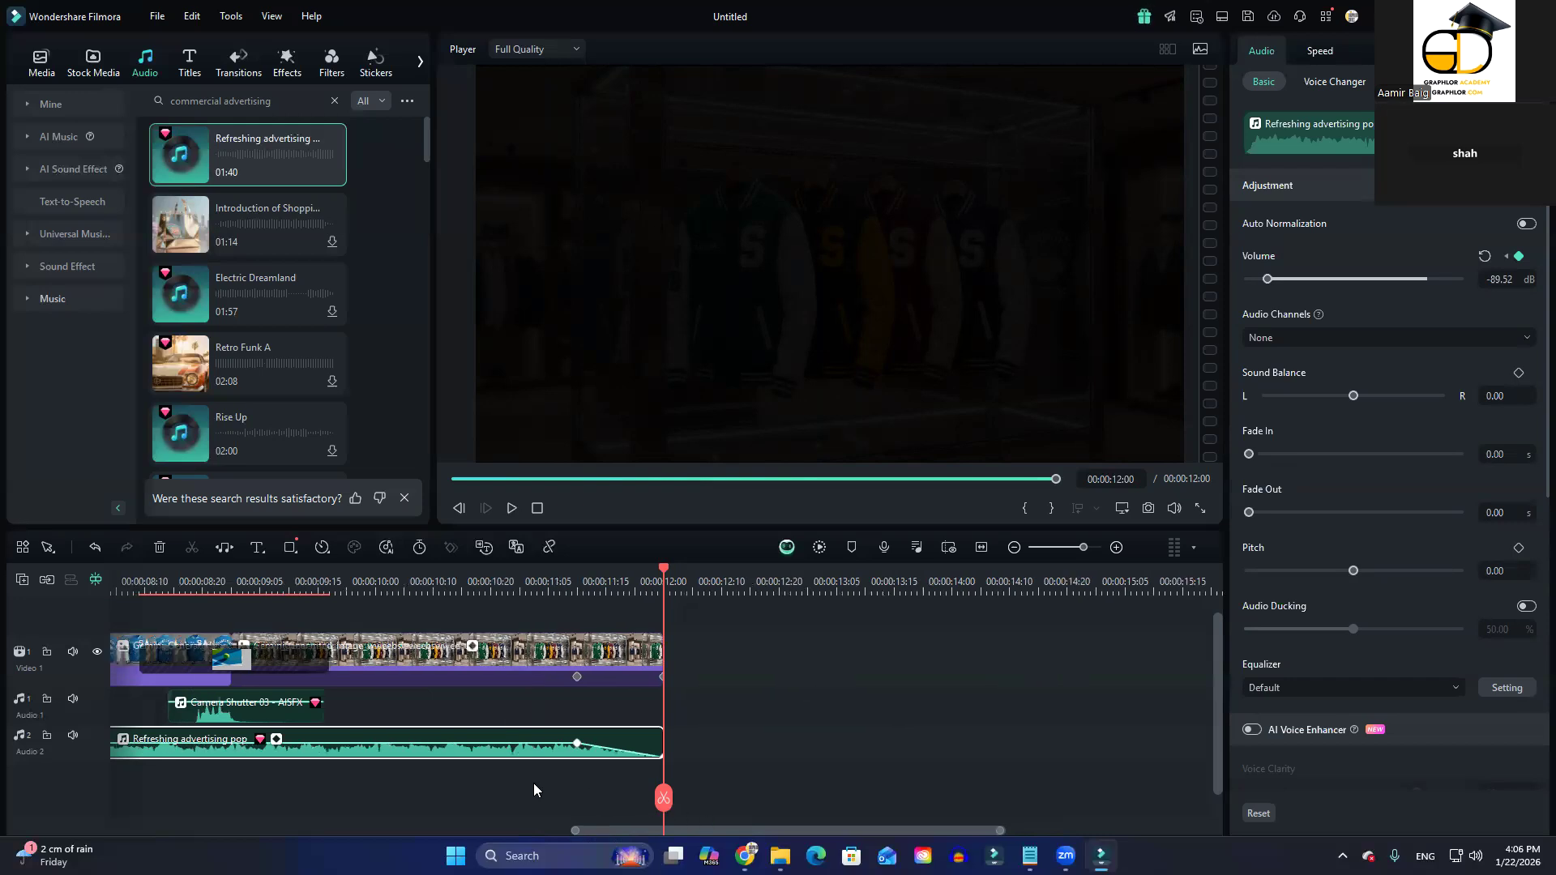
scroll(491, 752, "down", 1)
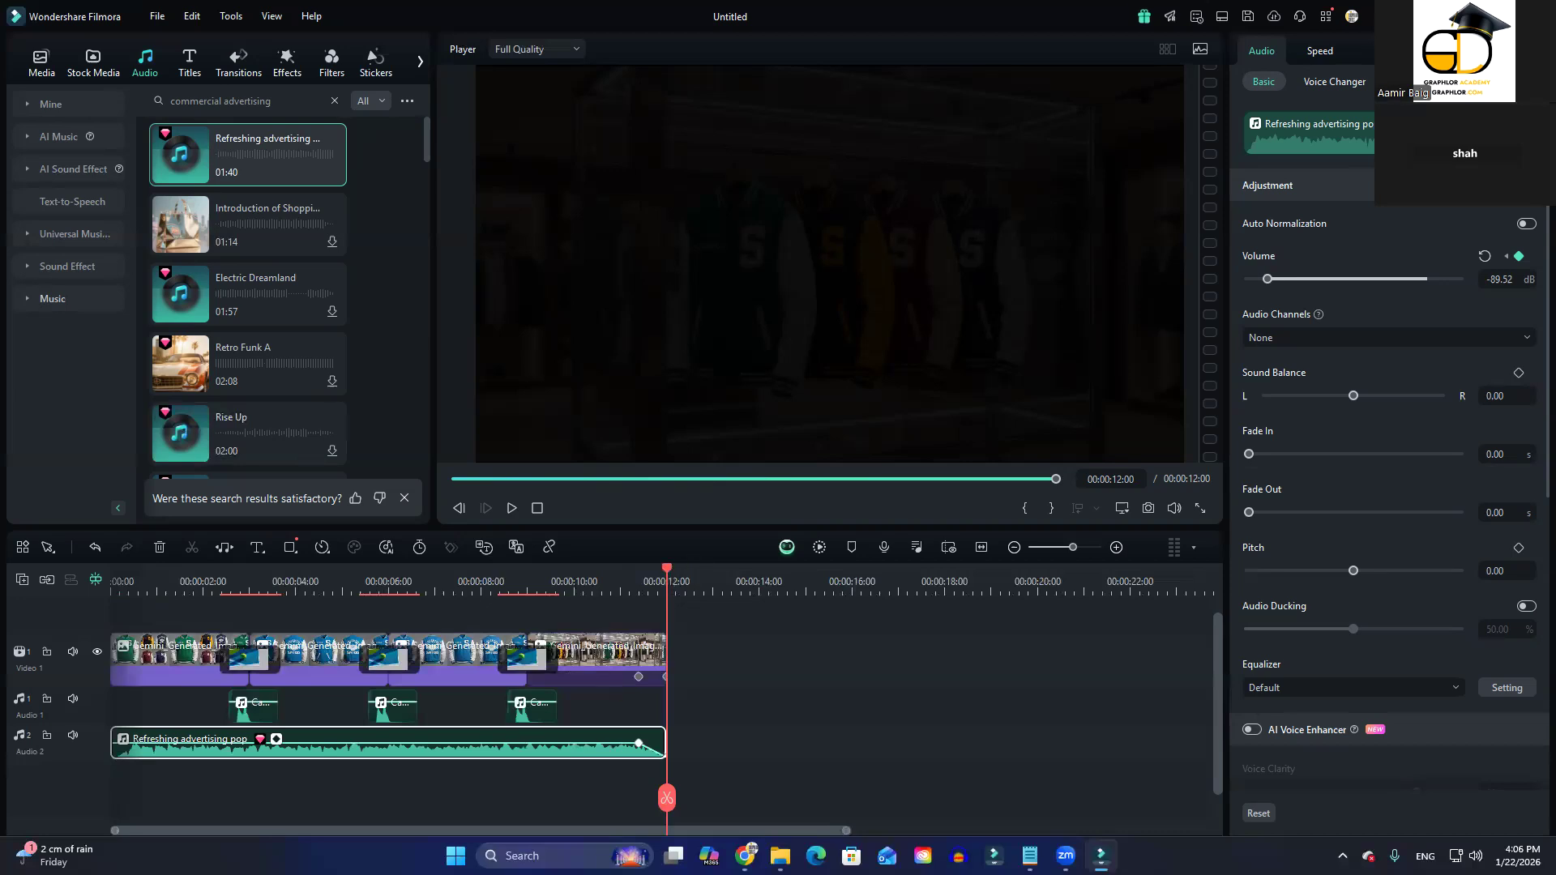
Step: Try colour presets such as Jungle on the first image and restore the preset to None
key("Home")
left_click(159, 661)
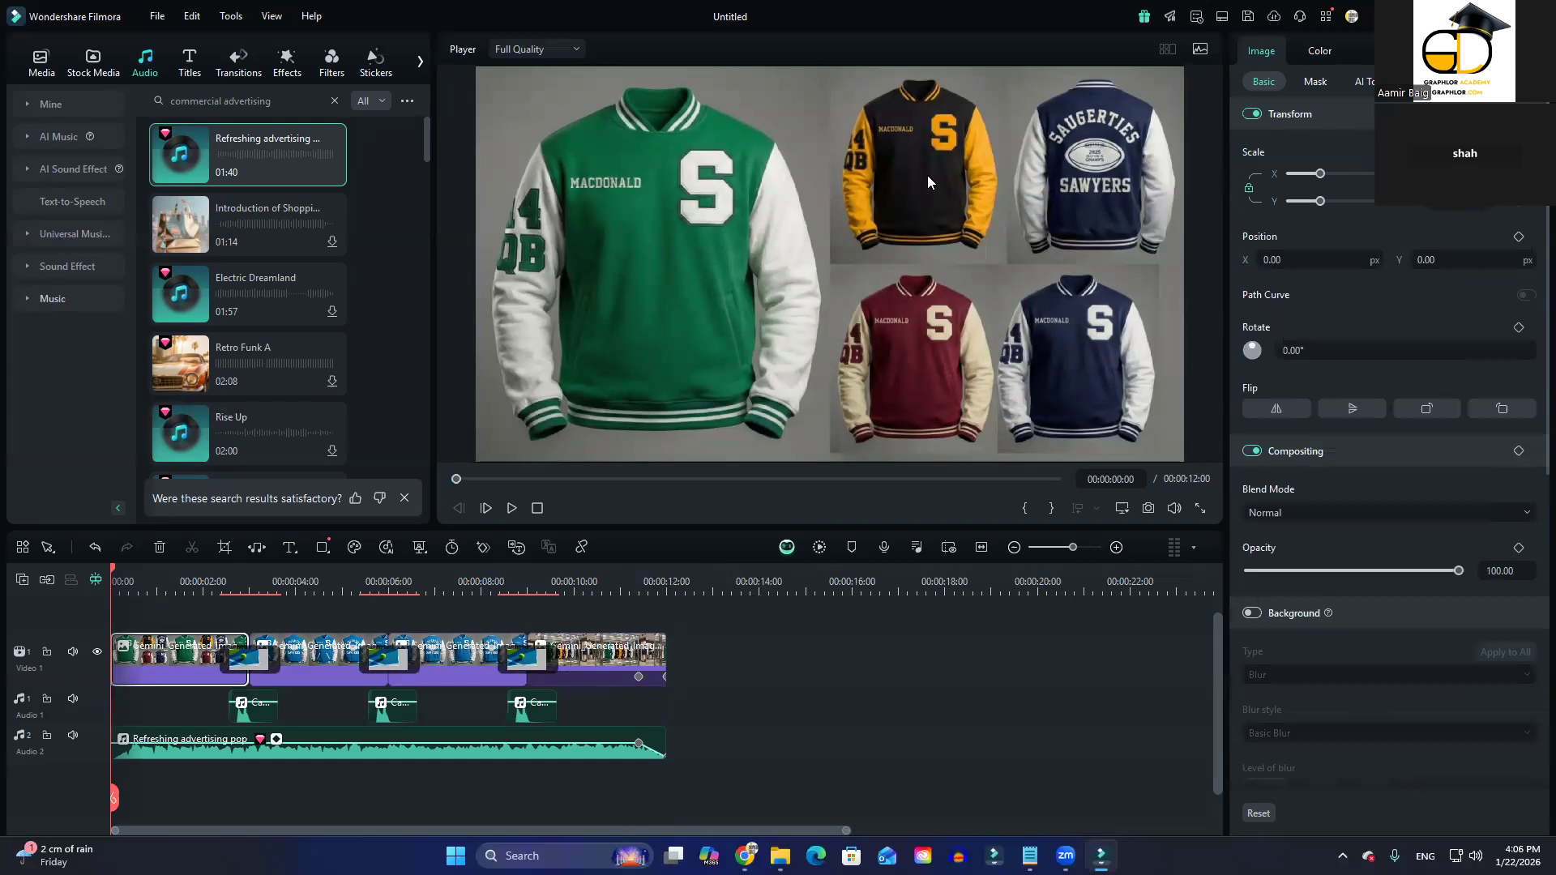
left_click(1322, 53)
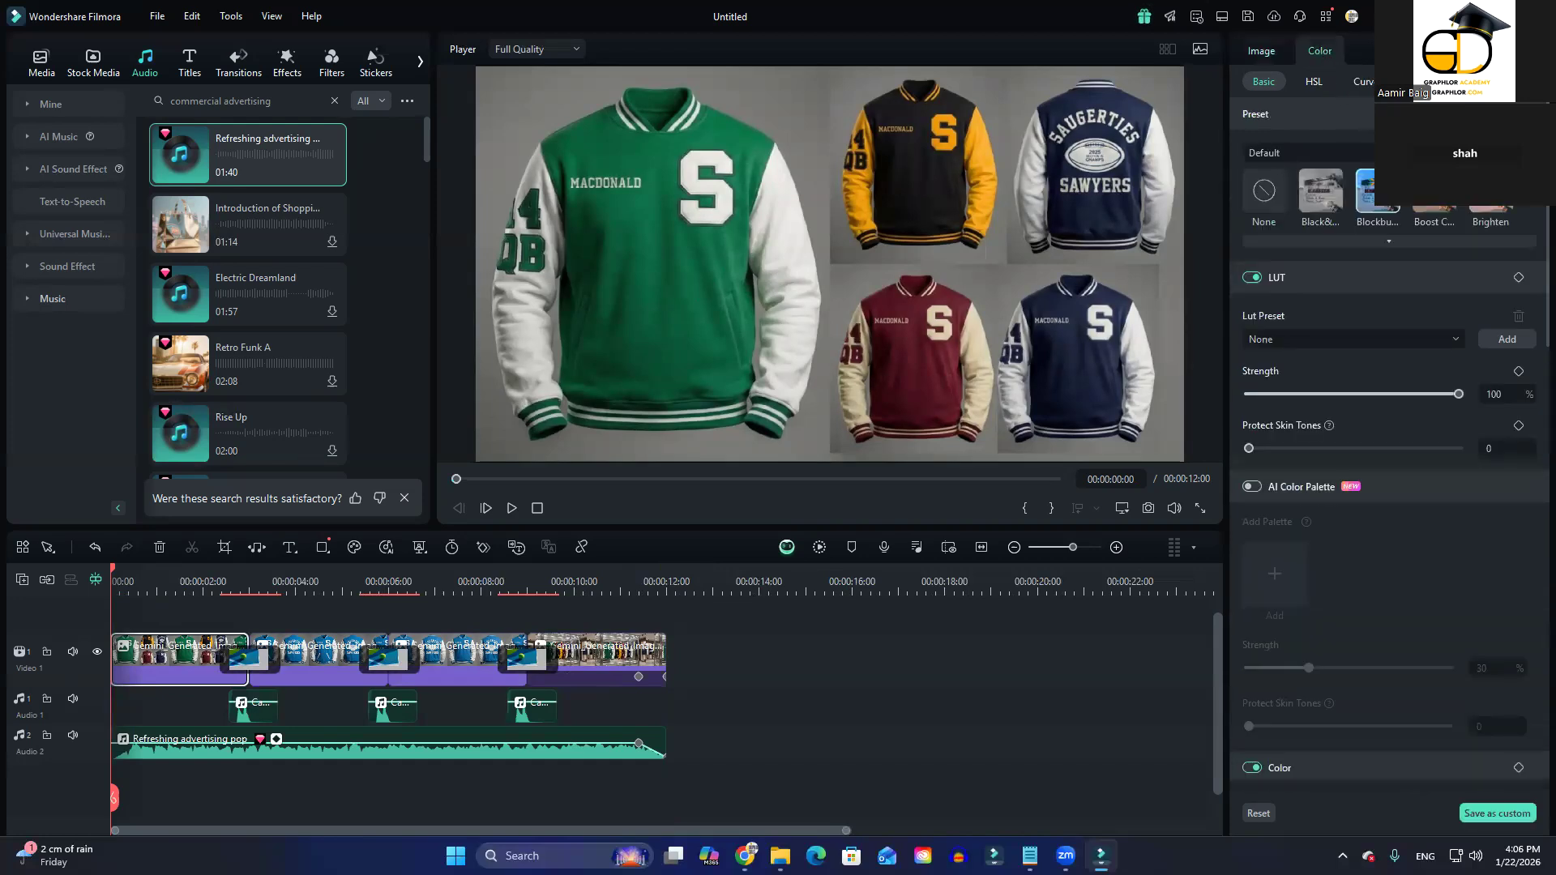
left_click(1378, 199)
left_click(1414, 241)
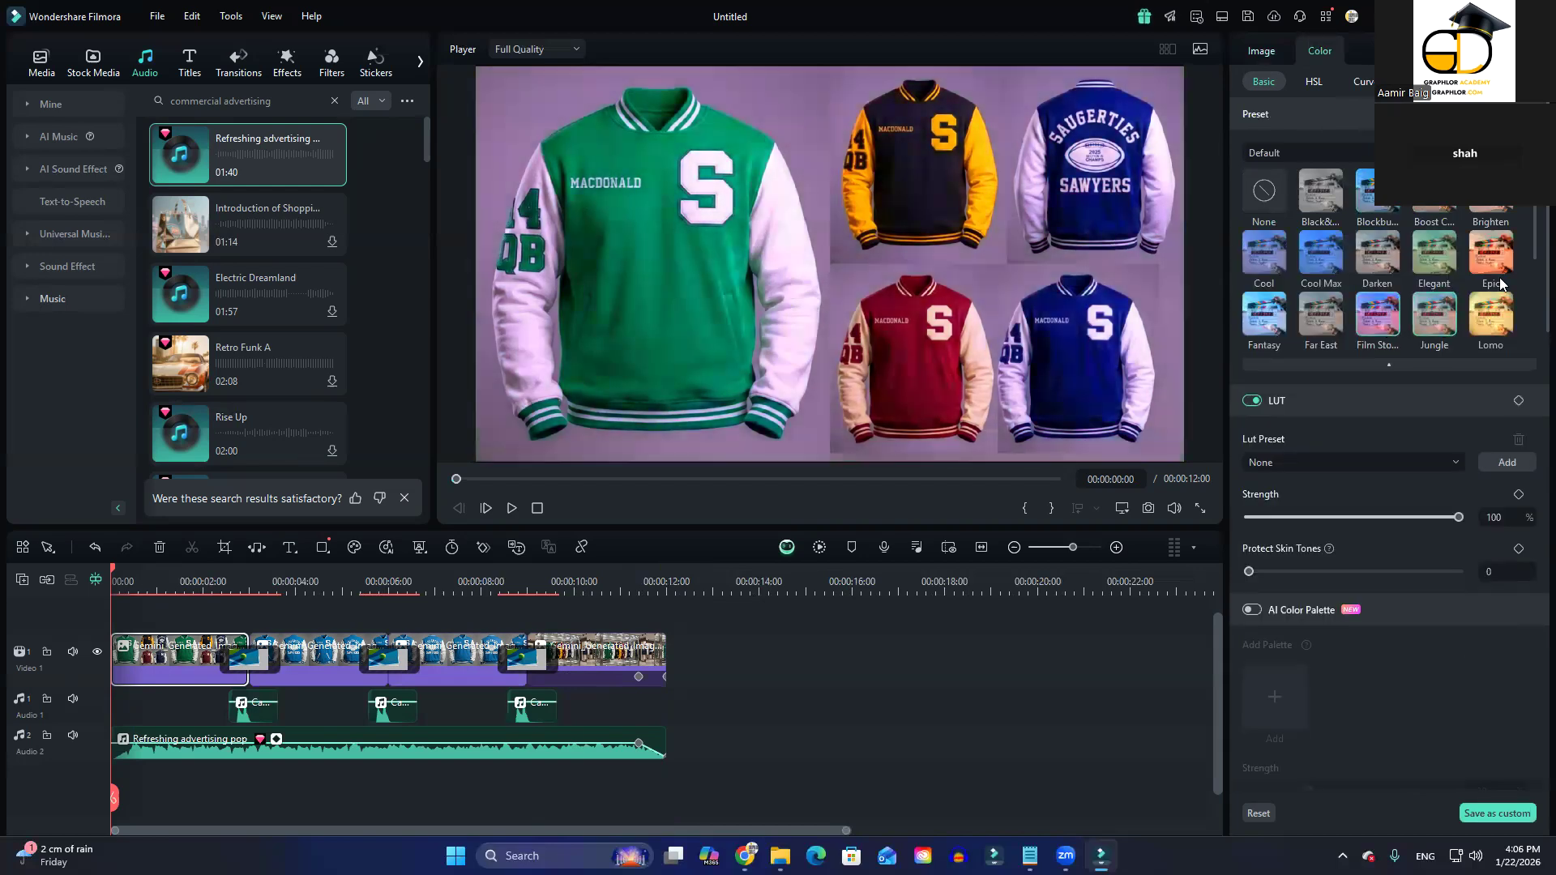
left_click(1496, 211)
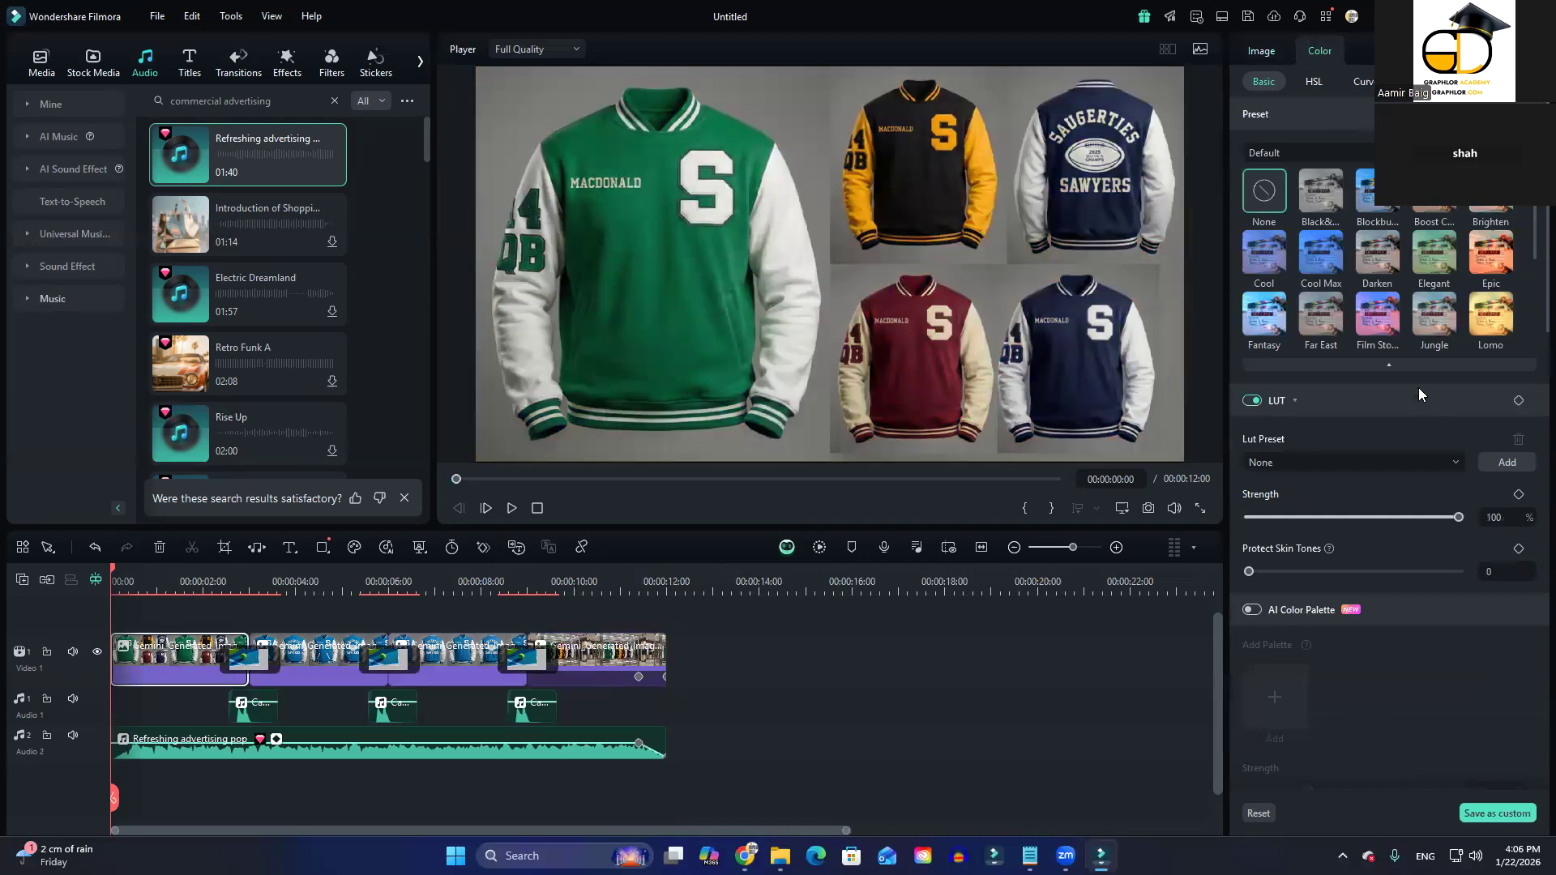
Step: Look over the LUT presets available for the first image, keeping None selected
scroll(1417, 381, "down", 2)
left_click(1424, 368)
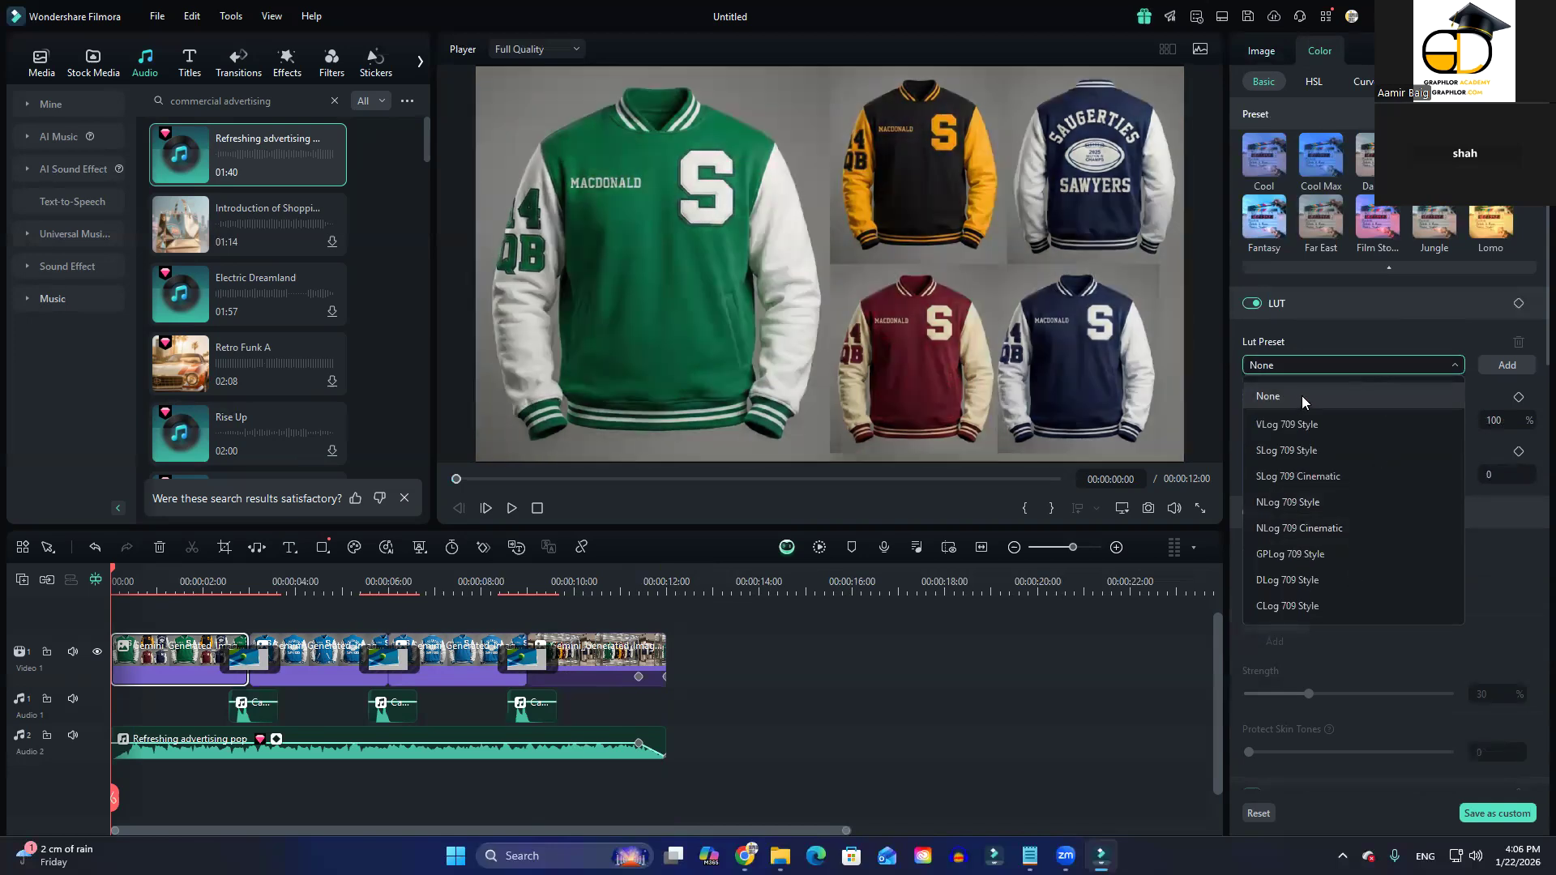
left_click(1302, 396)
scroll(1450, 642, "up", 2)
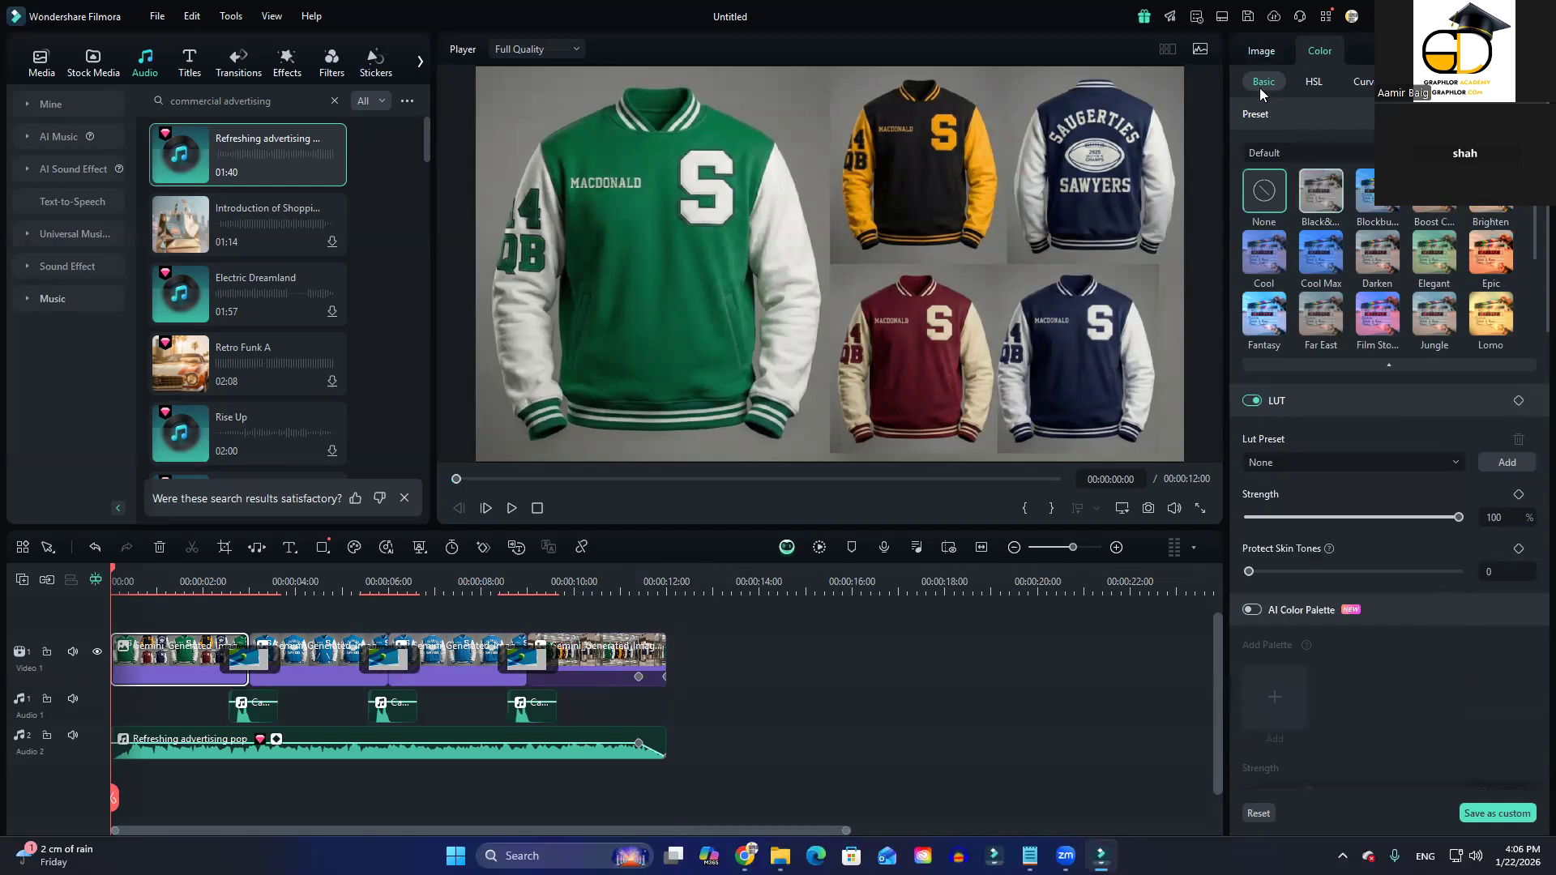
Step: Try HSL hue shifts on the first image, moving the reds to 100 and testing the greens
left_click(1313, 82)
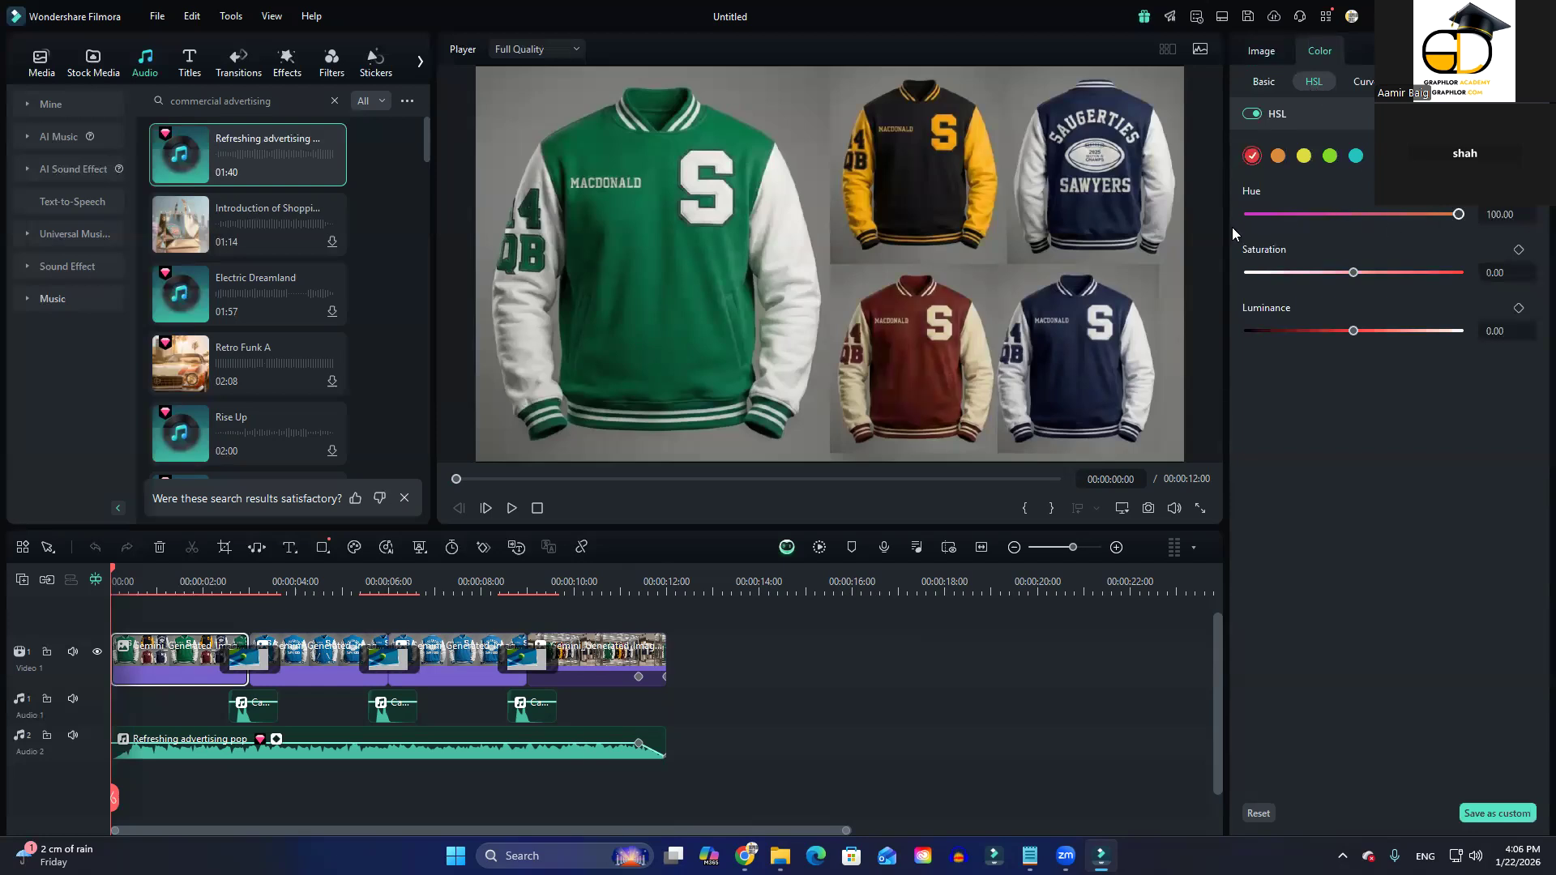
left_click_drag(1353, 214, 1350, 214)
left_click(1331, 156)
left_click_drag(1485, 212, 1362, 213)
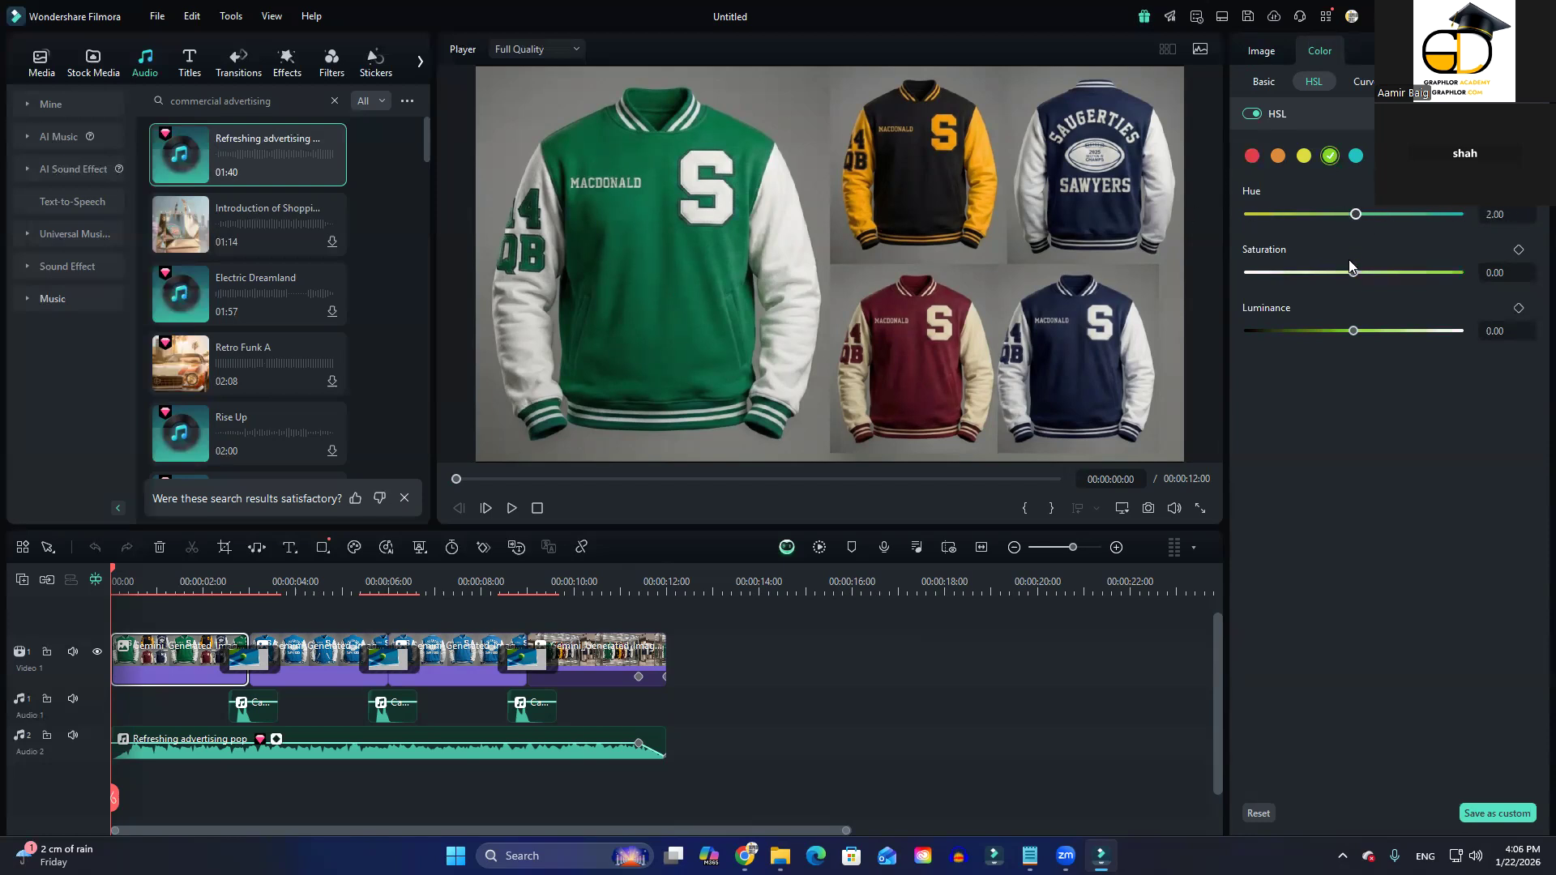
Step: Set the first image's HSL greens to hue -100, maximum saturation and luminance 42, and shift the yellow hue to 67
left_click_drag(1353, 271, 1411, 273)
left_click(1450, 272)
left_click_drag(1349, 331, 1281, 331)
left_click(1397, 330)
left_click(1242, 212)
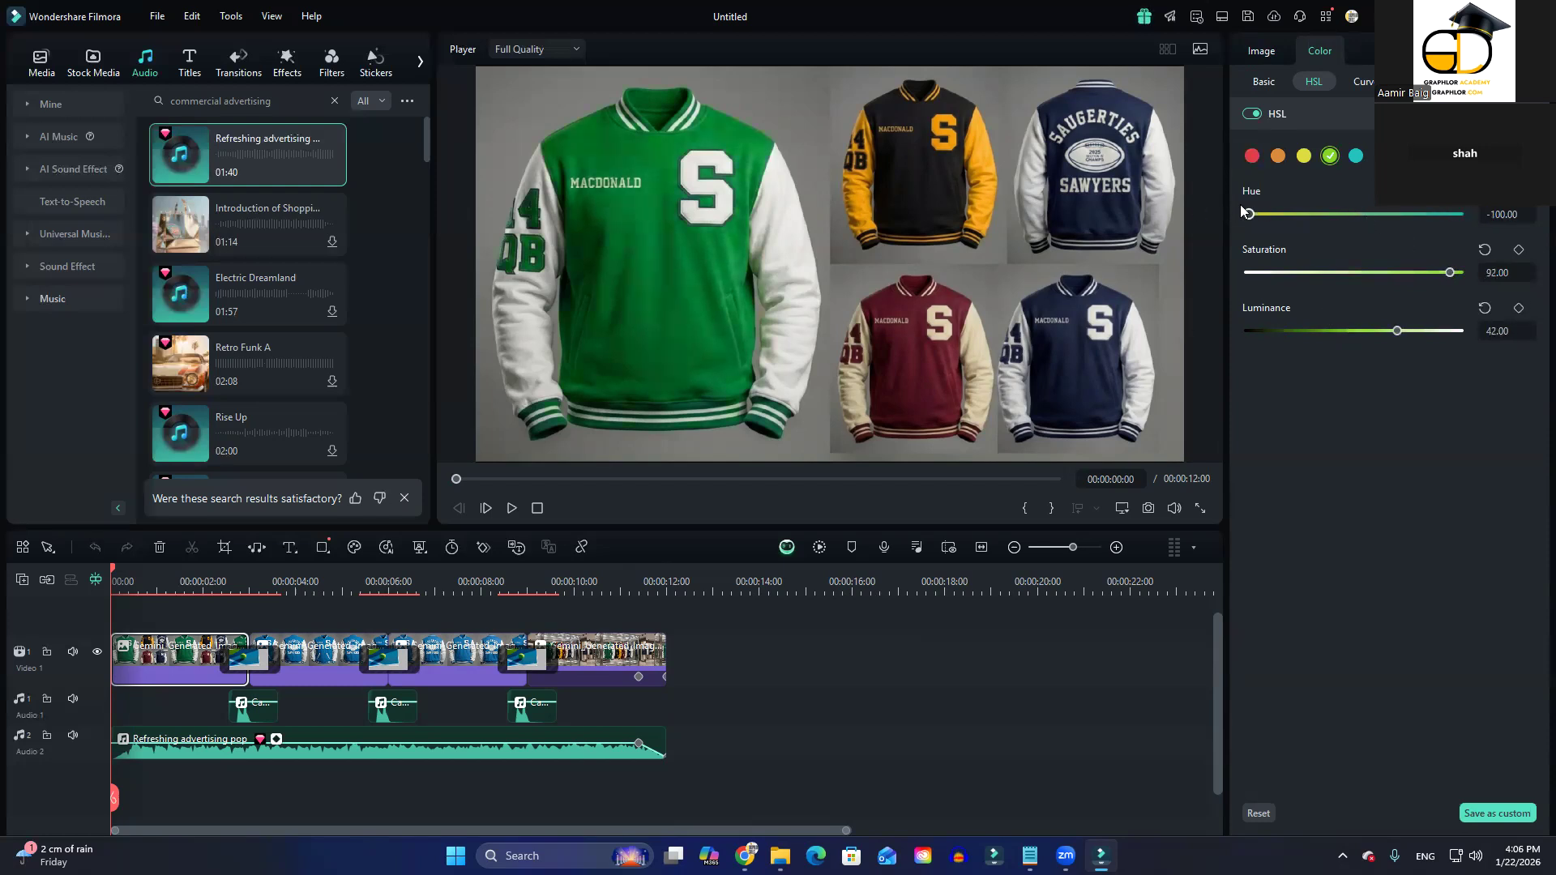
left_click_drag(1451, 273, 1471, 273)
left_click(1304, 155)
left_click_drag(1353, 214, 1411, 214)
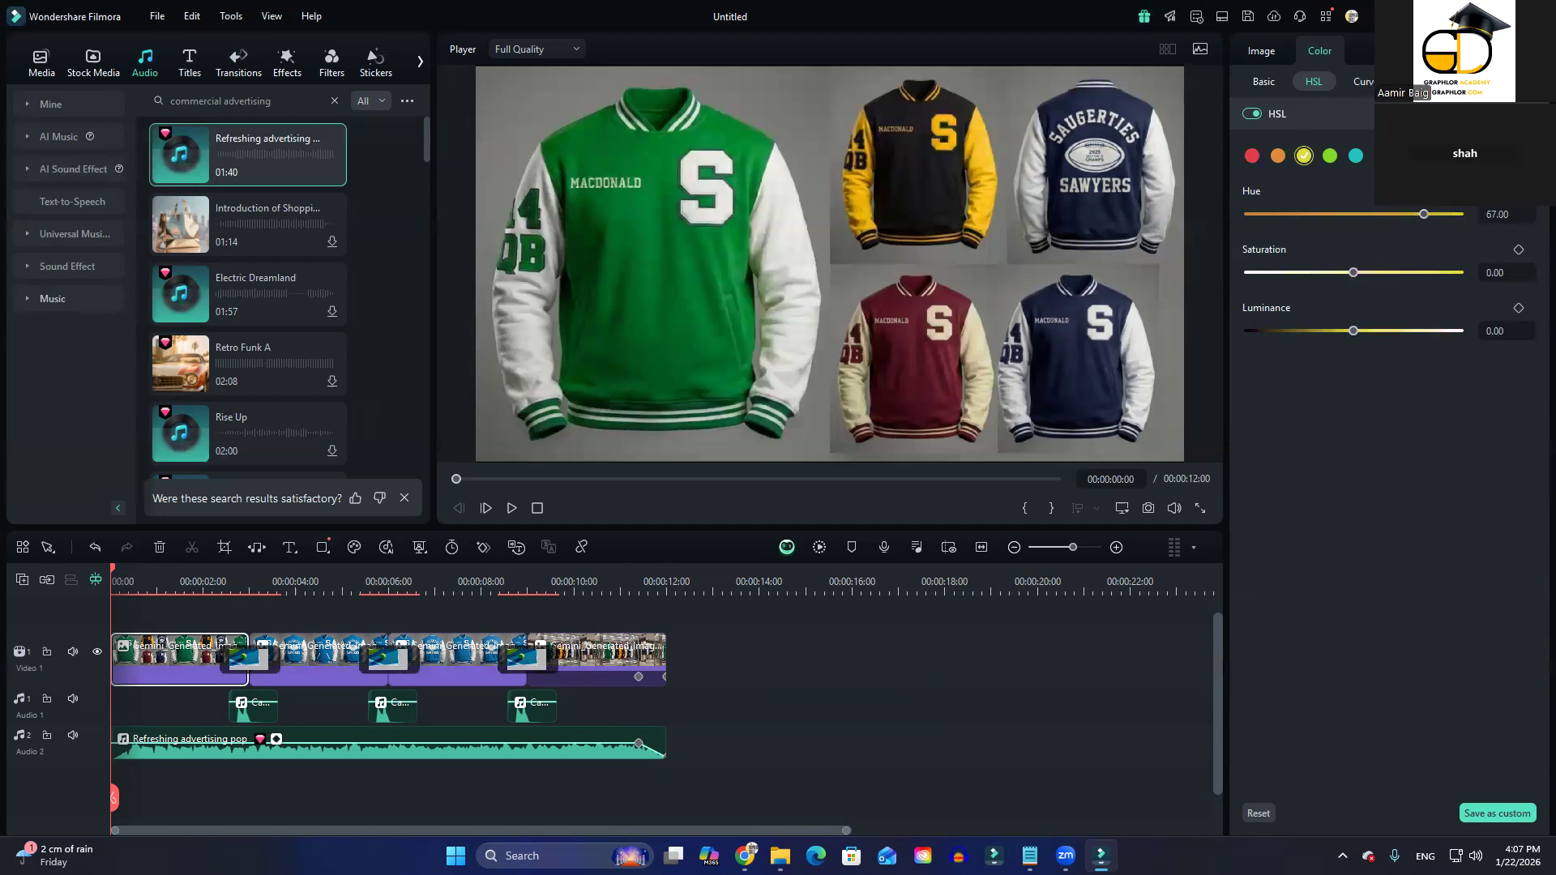
Step: Try reshaping the overall, green and blue colour curves of the first image
left_click(1365, 82)
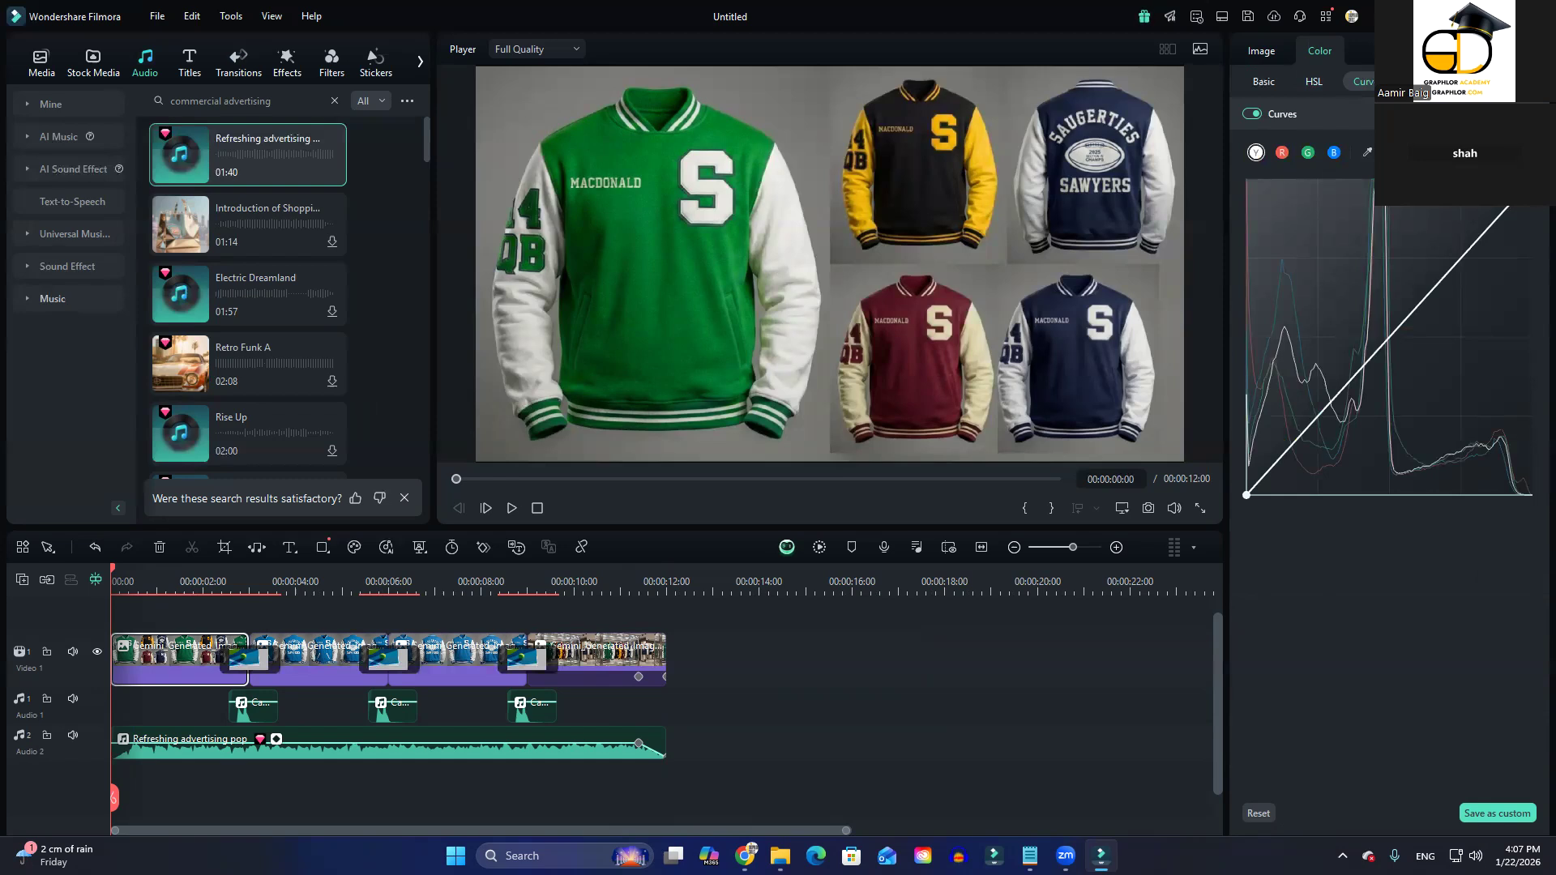
left_click_drag(1407, 192, 1535, 180)
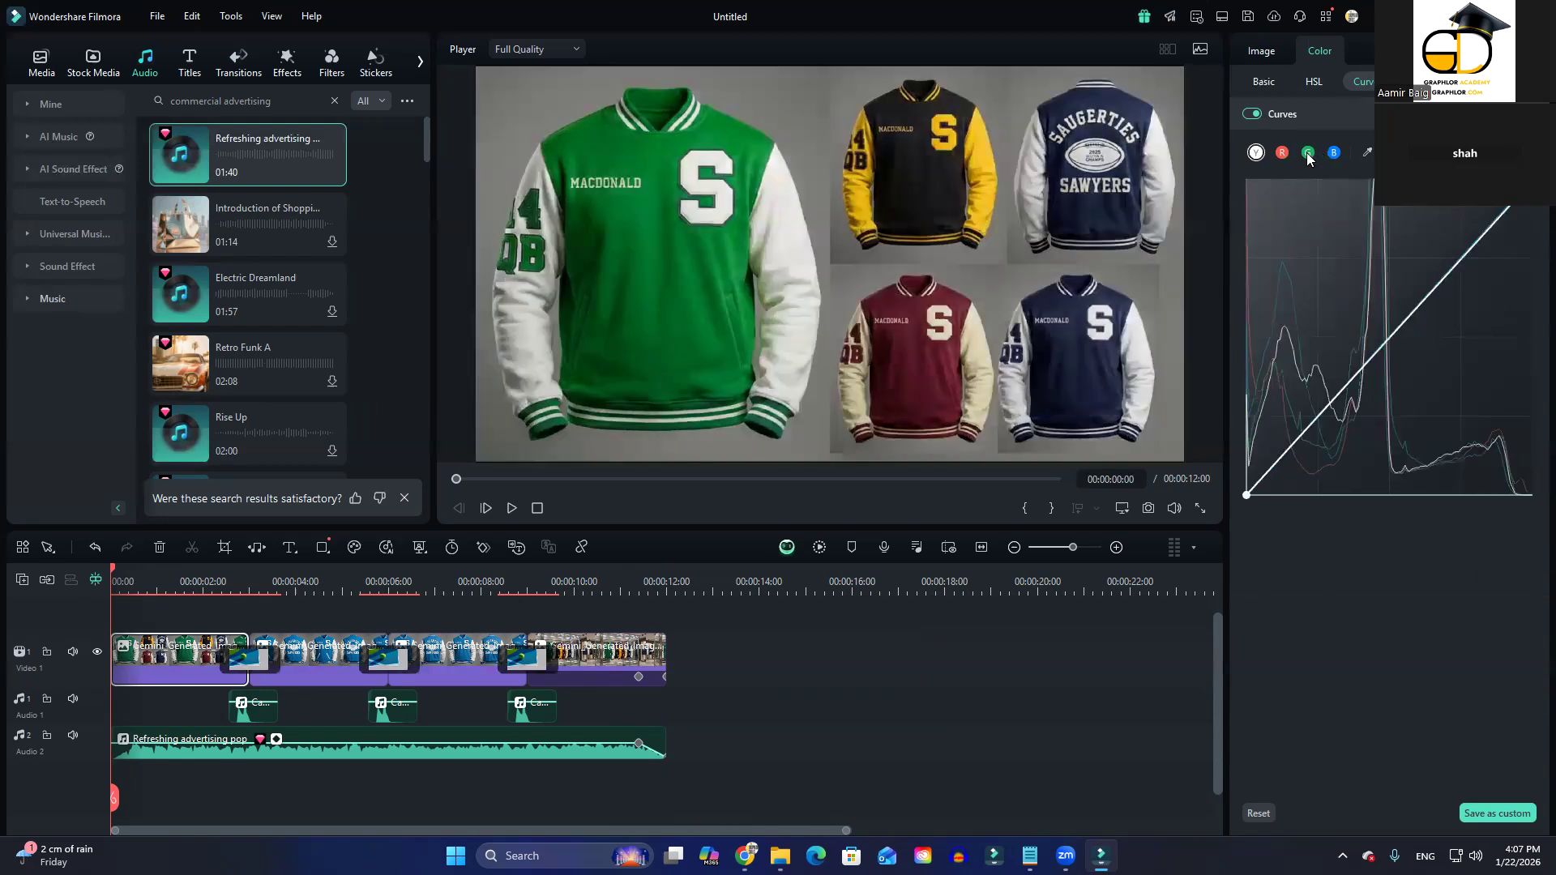
left_click(1308, 153)
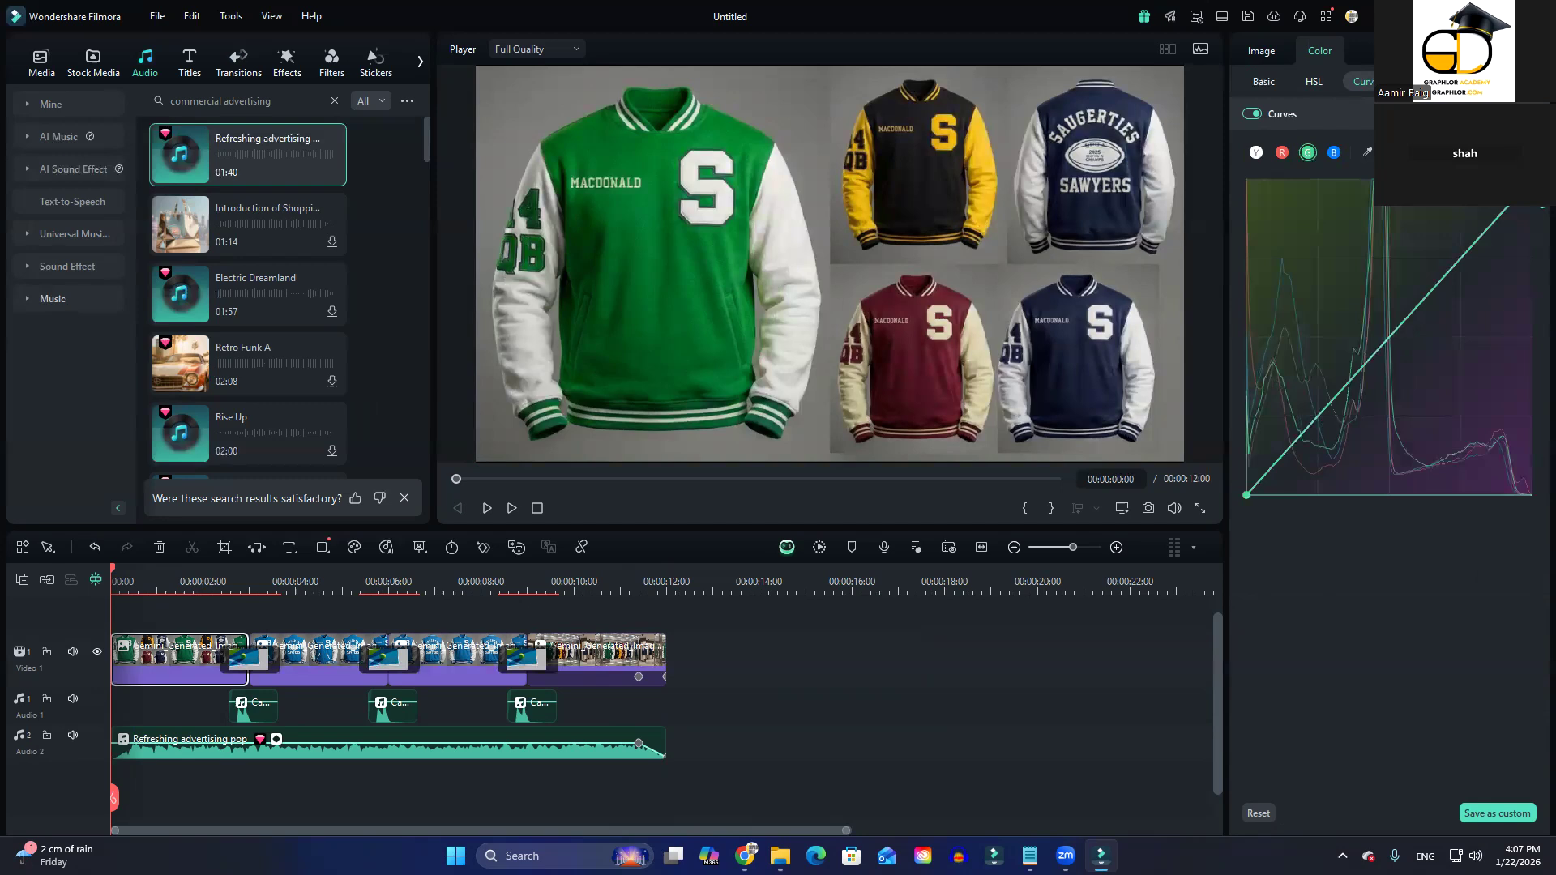
left_click_drag(1540, 306, 1352, 221)
left_click_drag(1541, 359, 1543, 216)
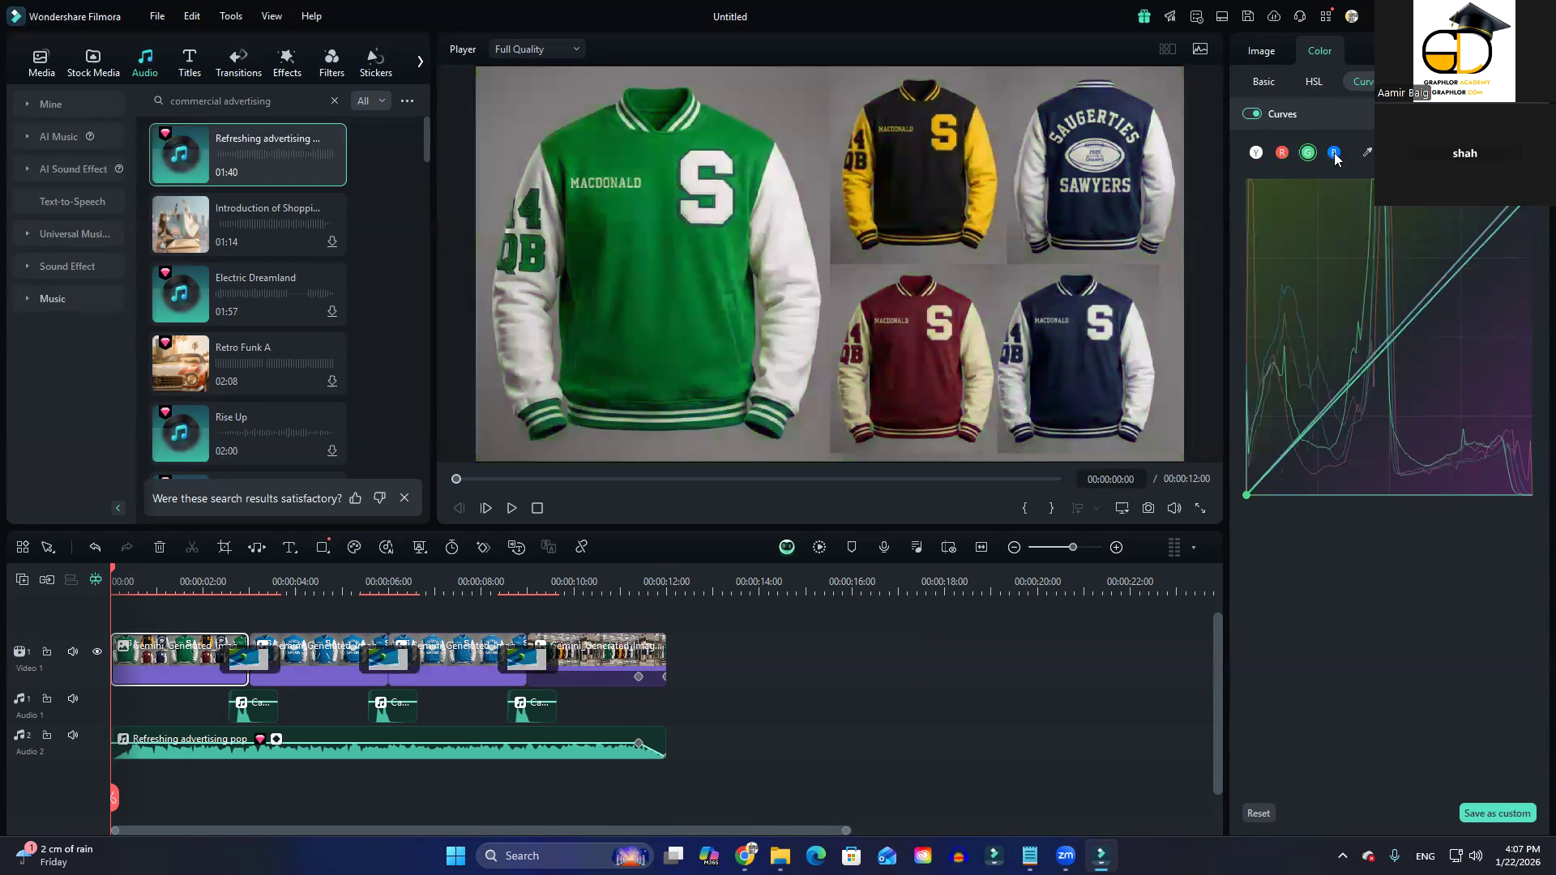
left_click(1334, 153)
left_click_drag(1521, 205, 1532, 401)
left_click_drag(1301, 214, 1532, 180)
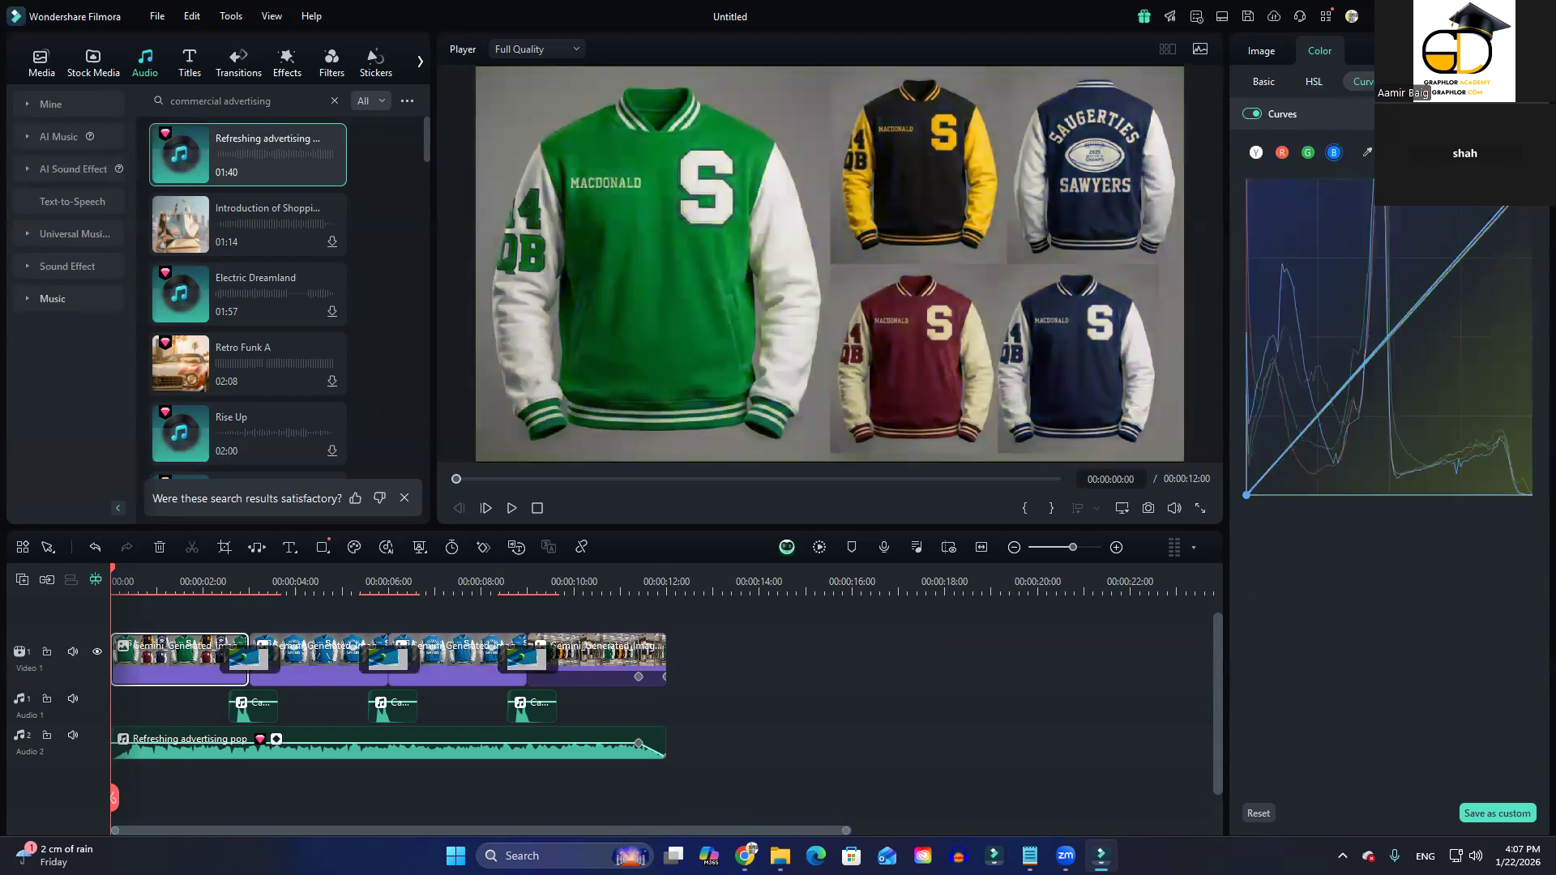
Step: Return to the first image's HSL adjustments and reset the yellow hue to 0
left_click(1314, 82)
left_click(1295, 113)
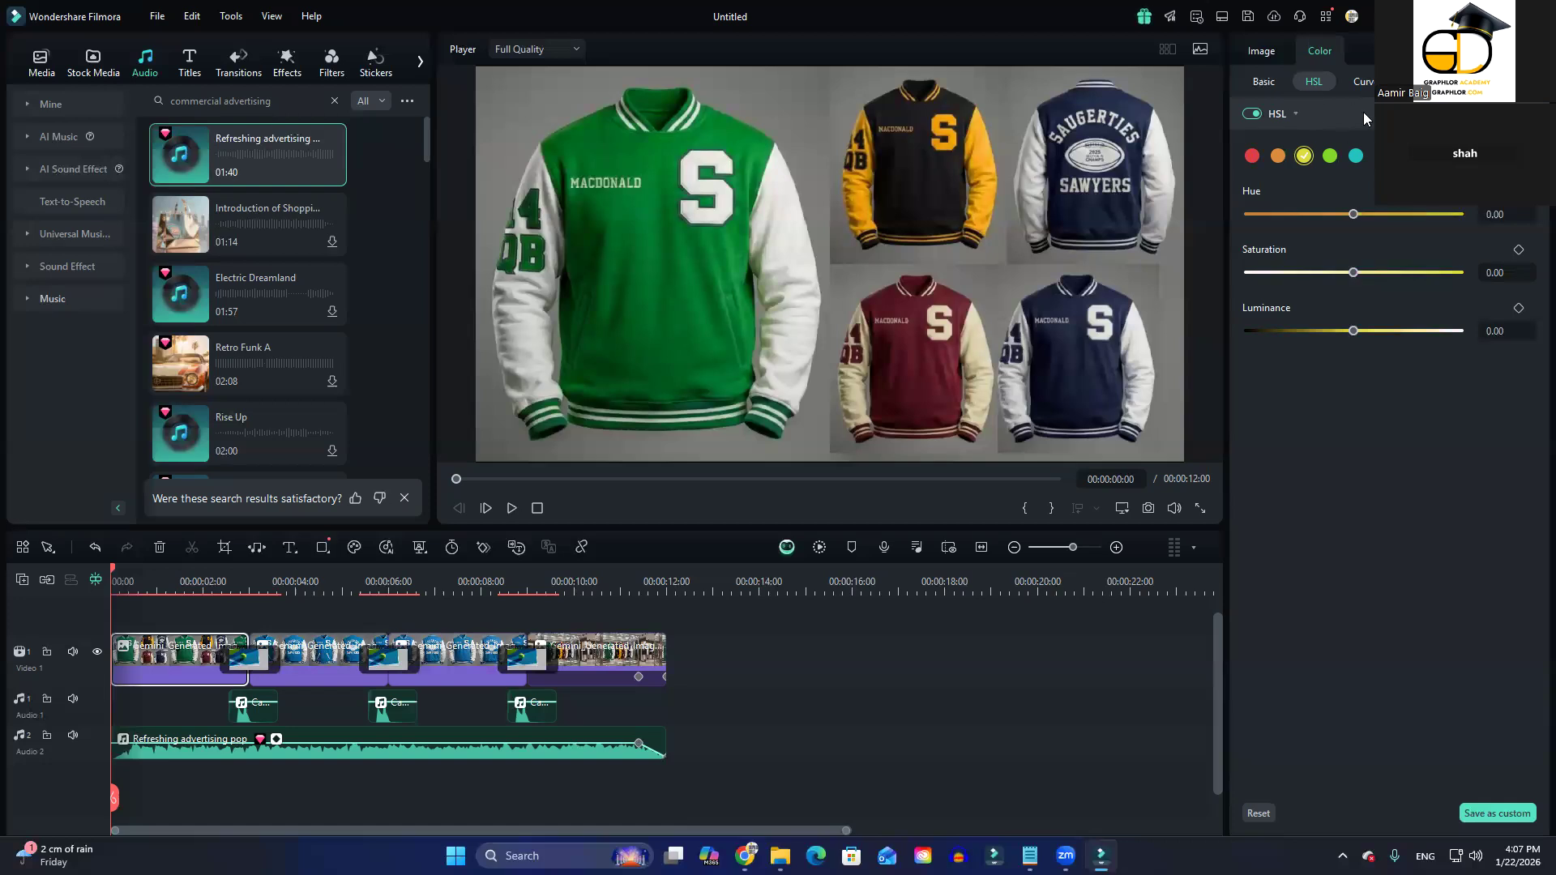
Step: Look over the highlight, midtone and shadow colour wheels of the first image
left_click(1370, 82)
left_click(1430, 82)
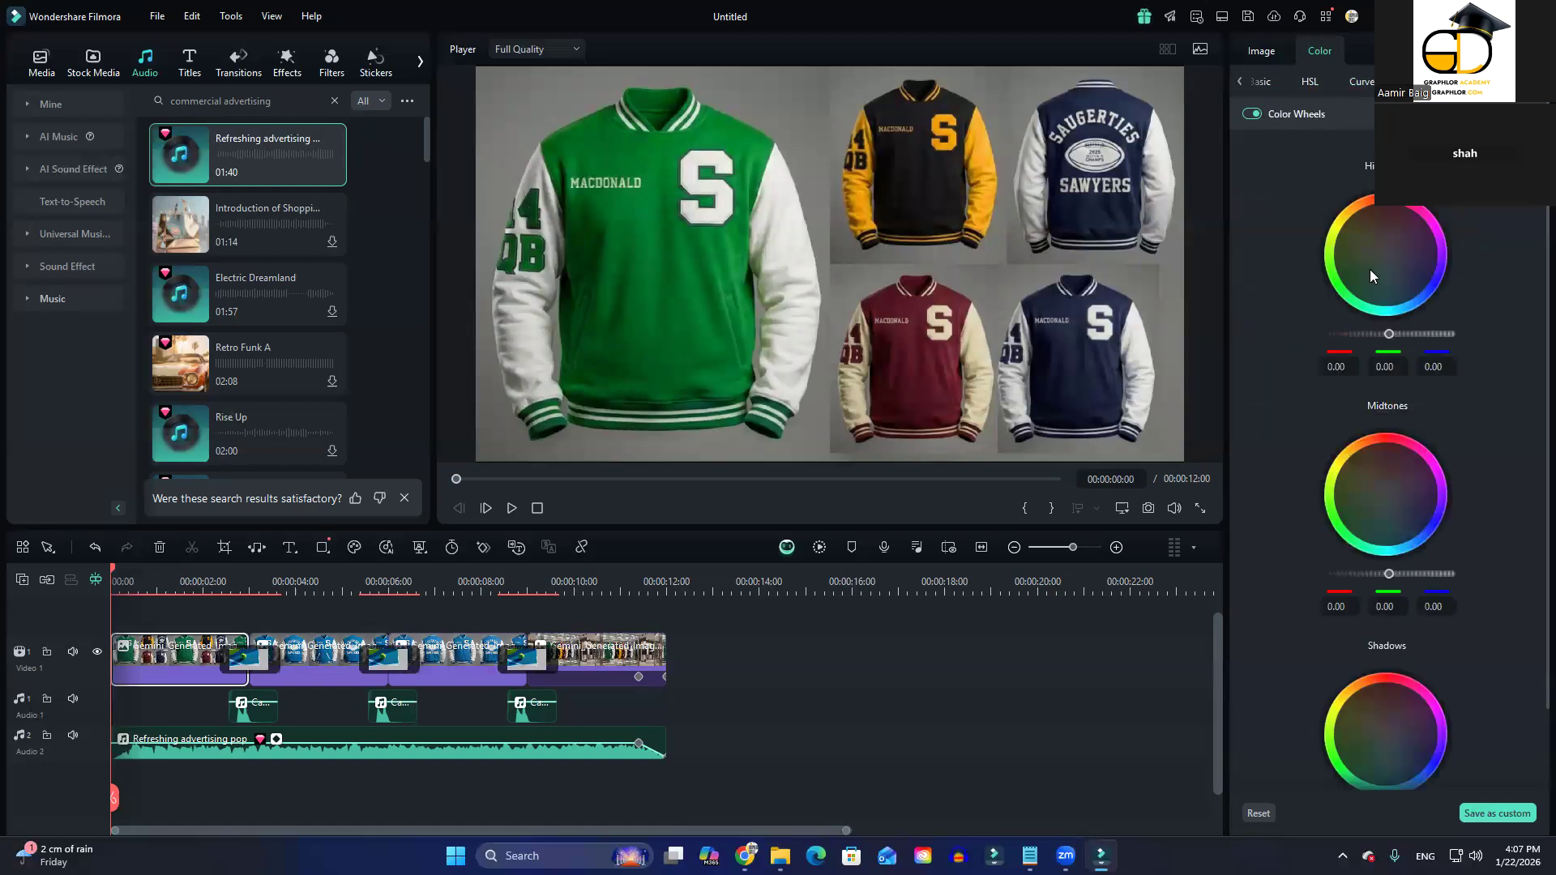
scroll(1435, 567, "down", 2)
scroll(1435, 595, "up", 2)
Step: Return to the first image's transform settings and scale the image up slightly, previewing it at about 00:00:00:19
left_click(1264, 53)
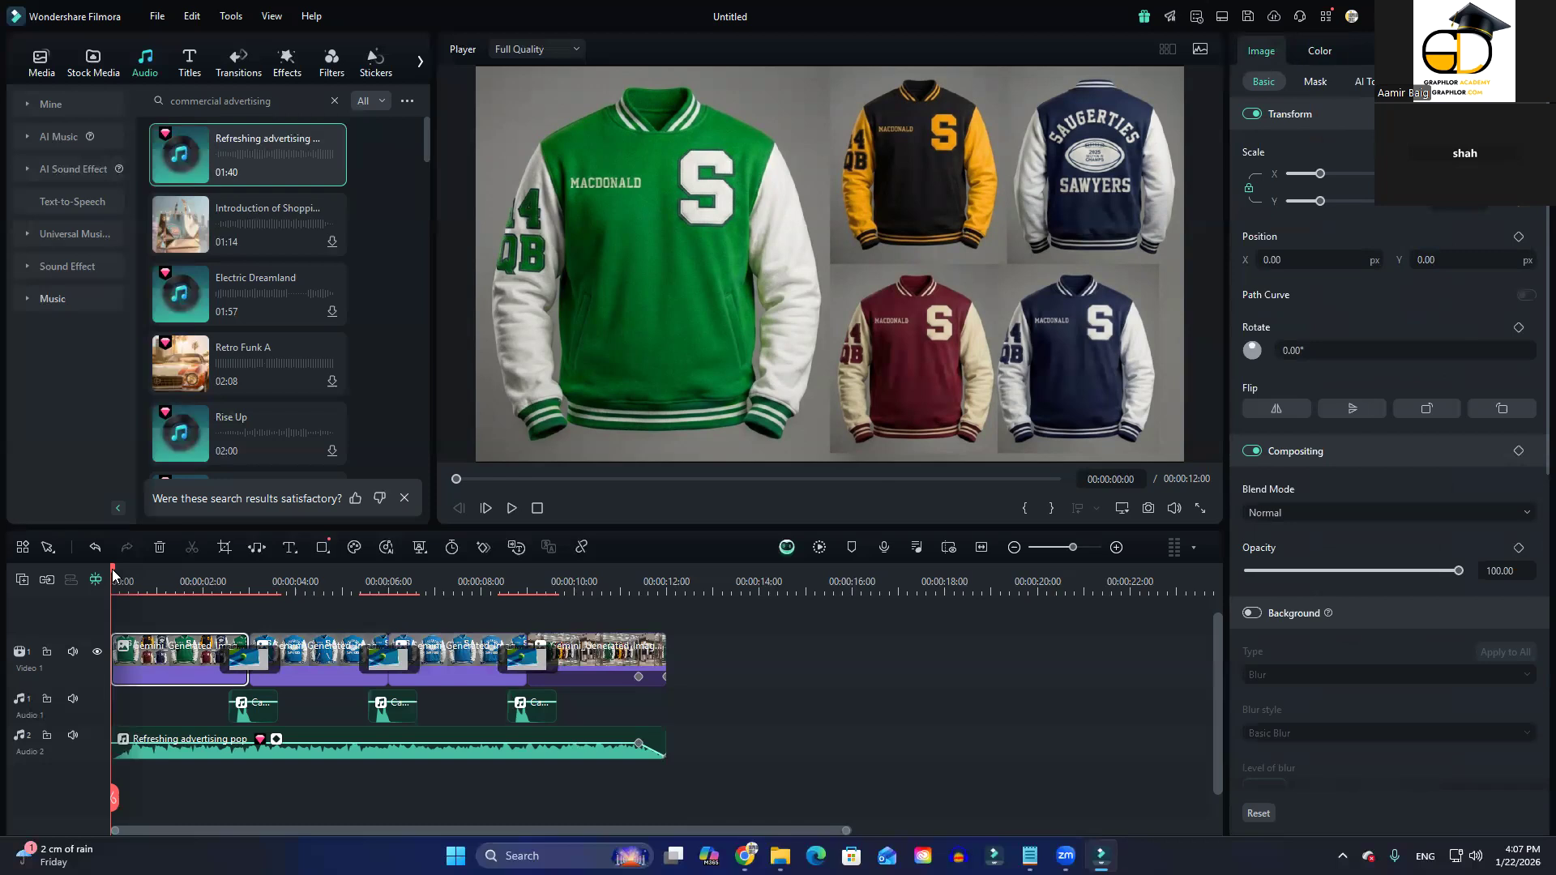
left_click_drag(154, 579, 146, 583)
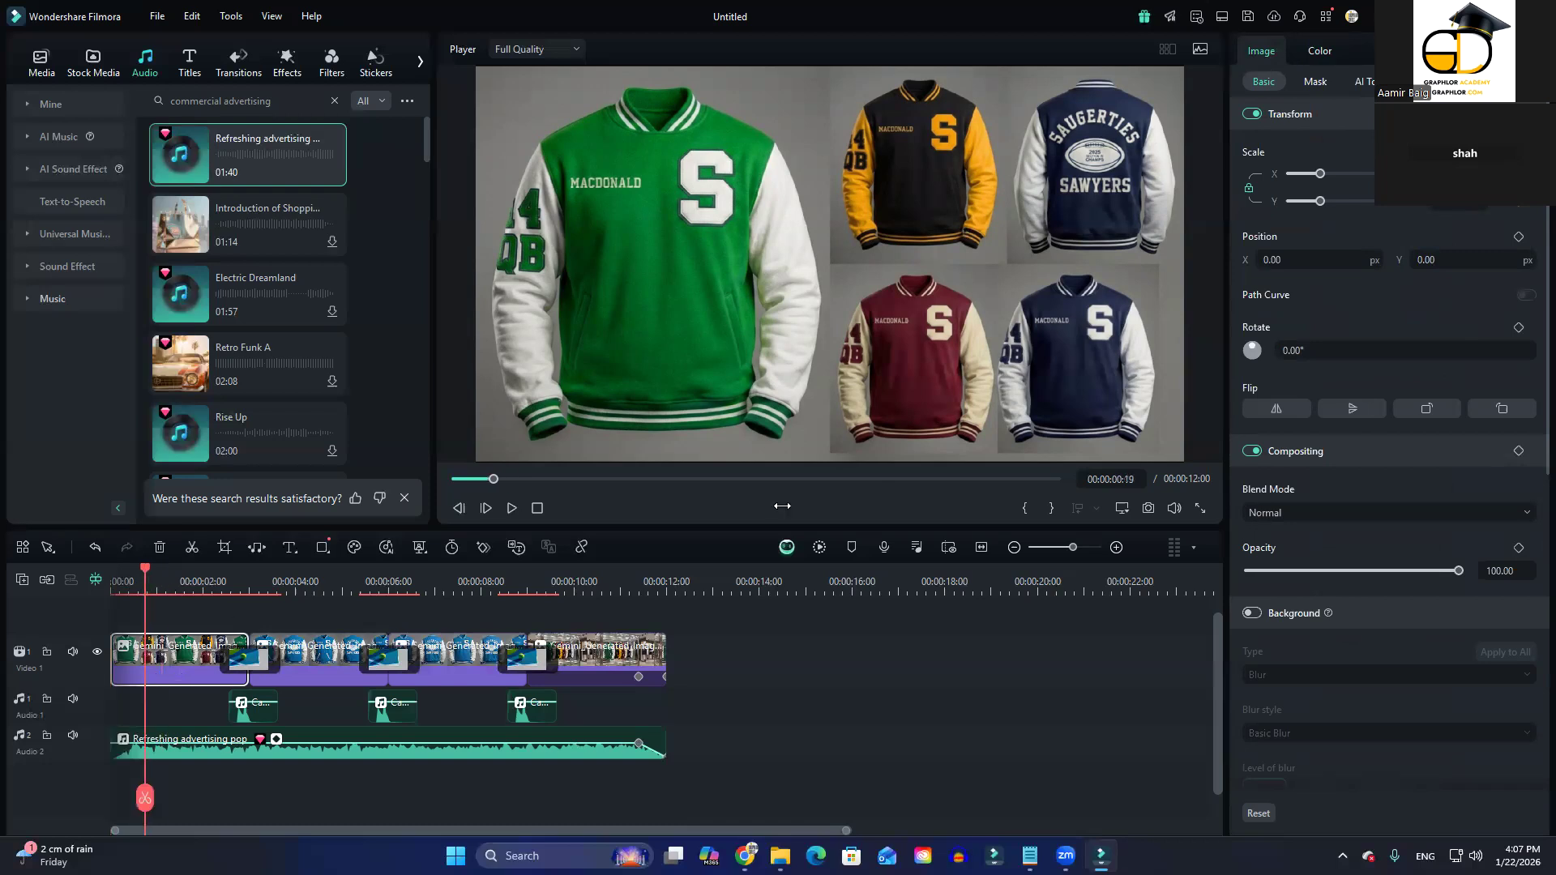
mouse_move(1321, 200)
left_mouse_down()
mouse_move(1357, 206)
mouse_move(1323, 201)
left_mouse_up()
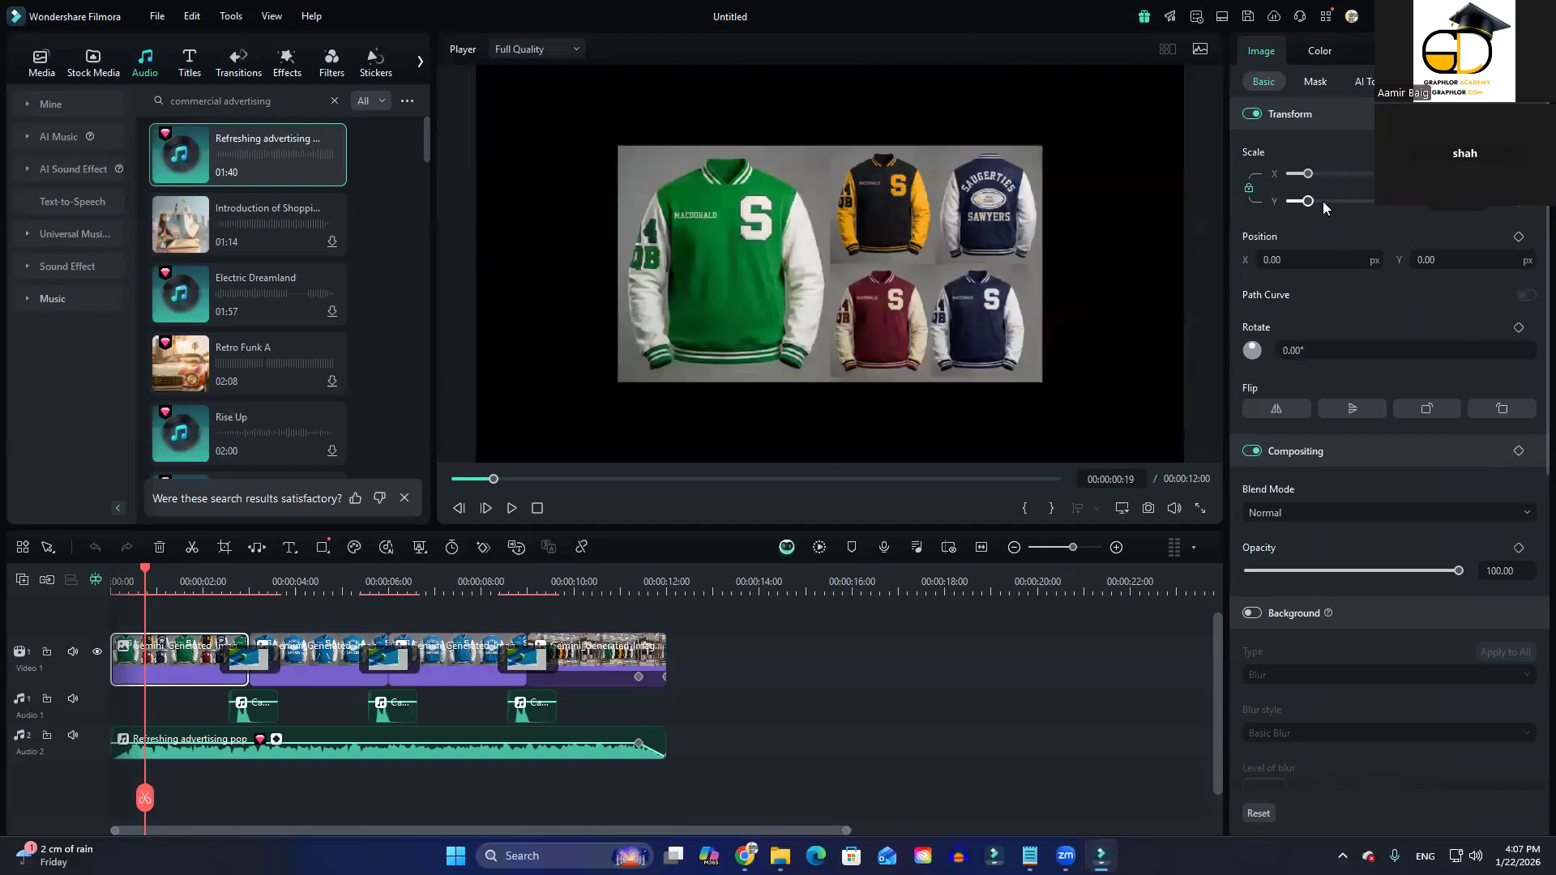
left_click(1323, 201)
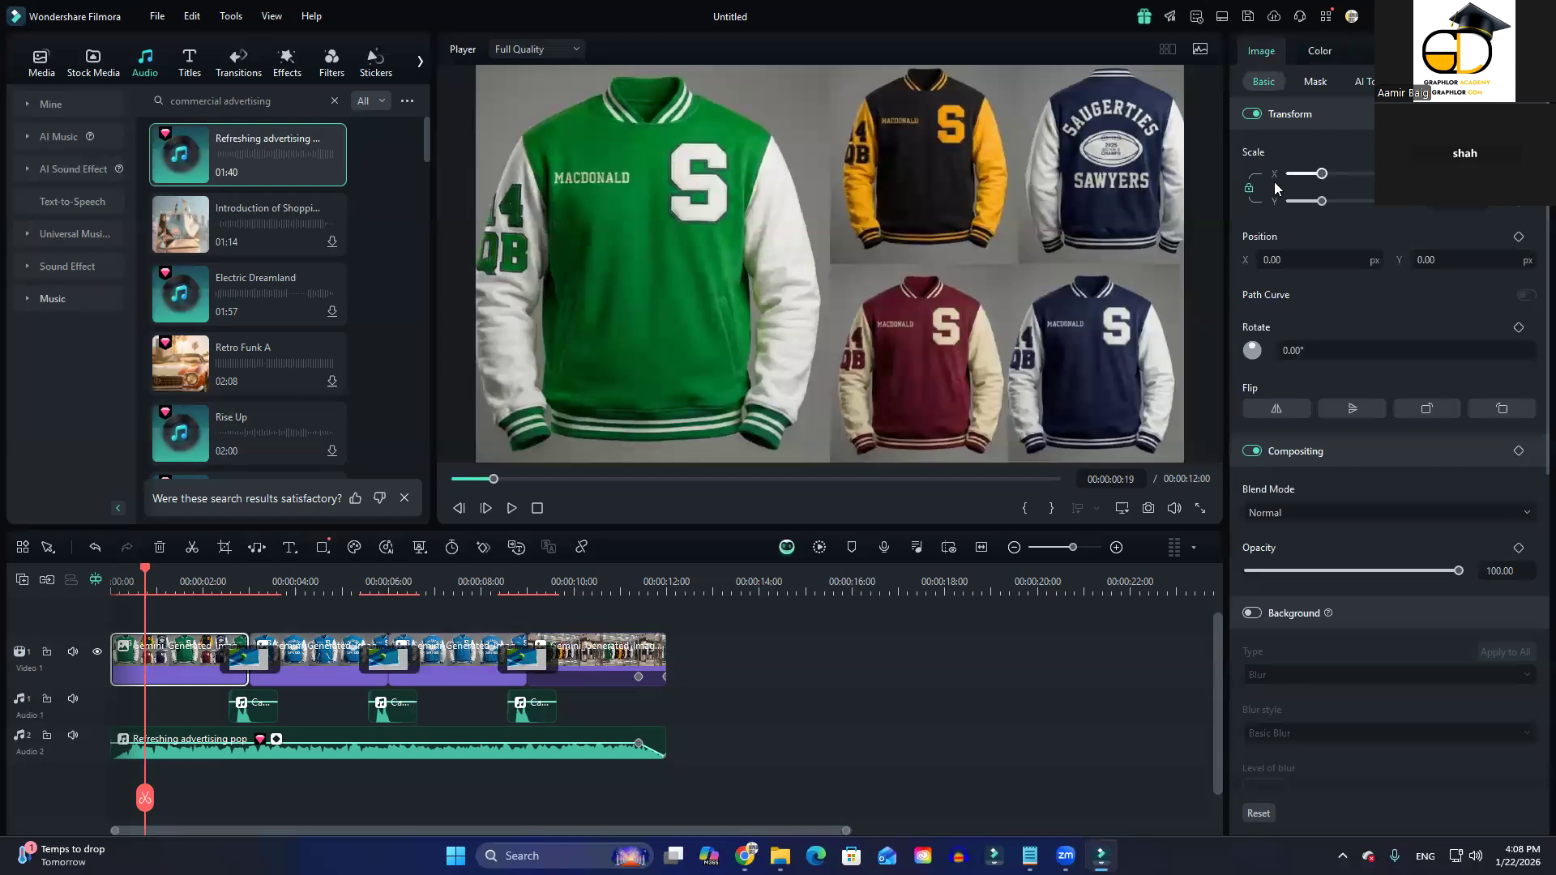
Step: Set the first image's horizontal position to X 10 px
left_click(1297, 259)
type("195")
key("Return")
type("10")
key("Return")
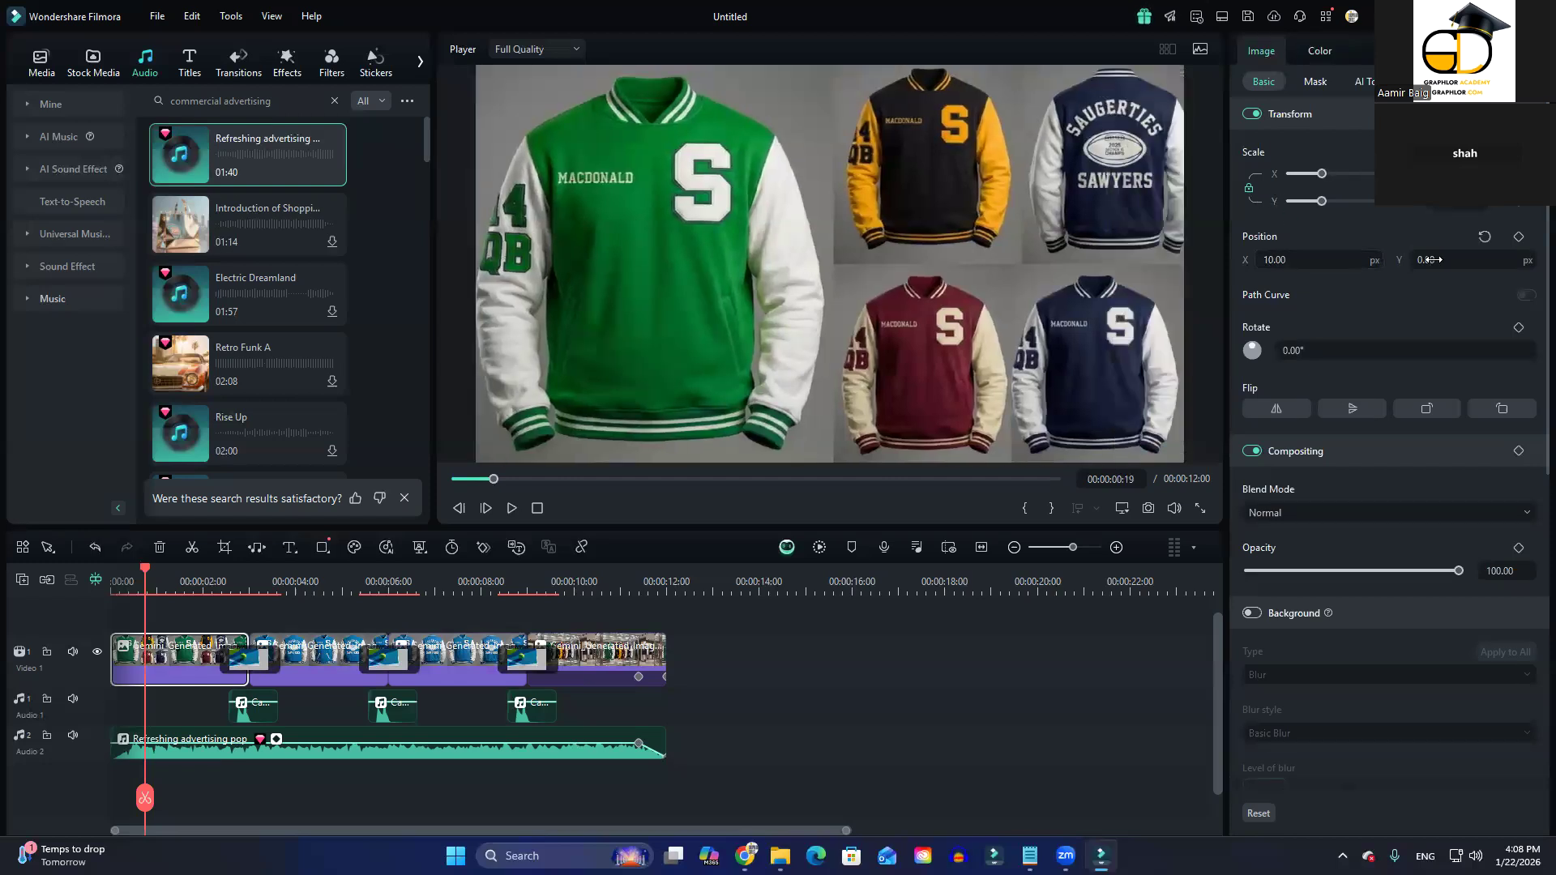
Step: Set the first image's vertical position to Y -13 px after trying other offsets
left_click(1467, 259)
type("43")
key("Return")
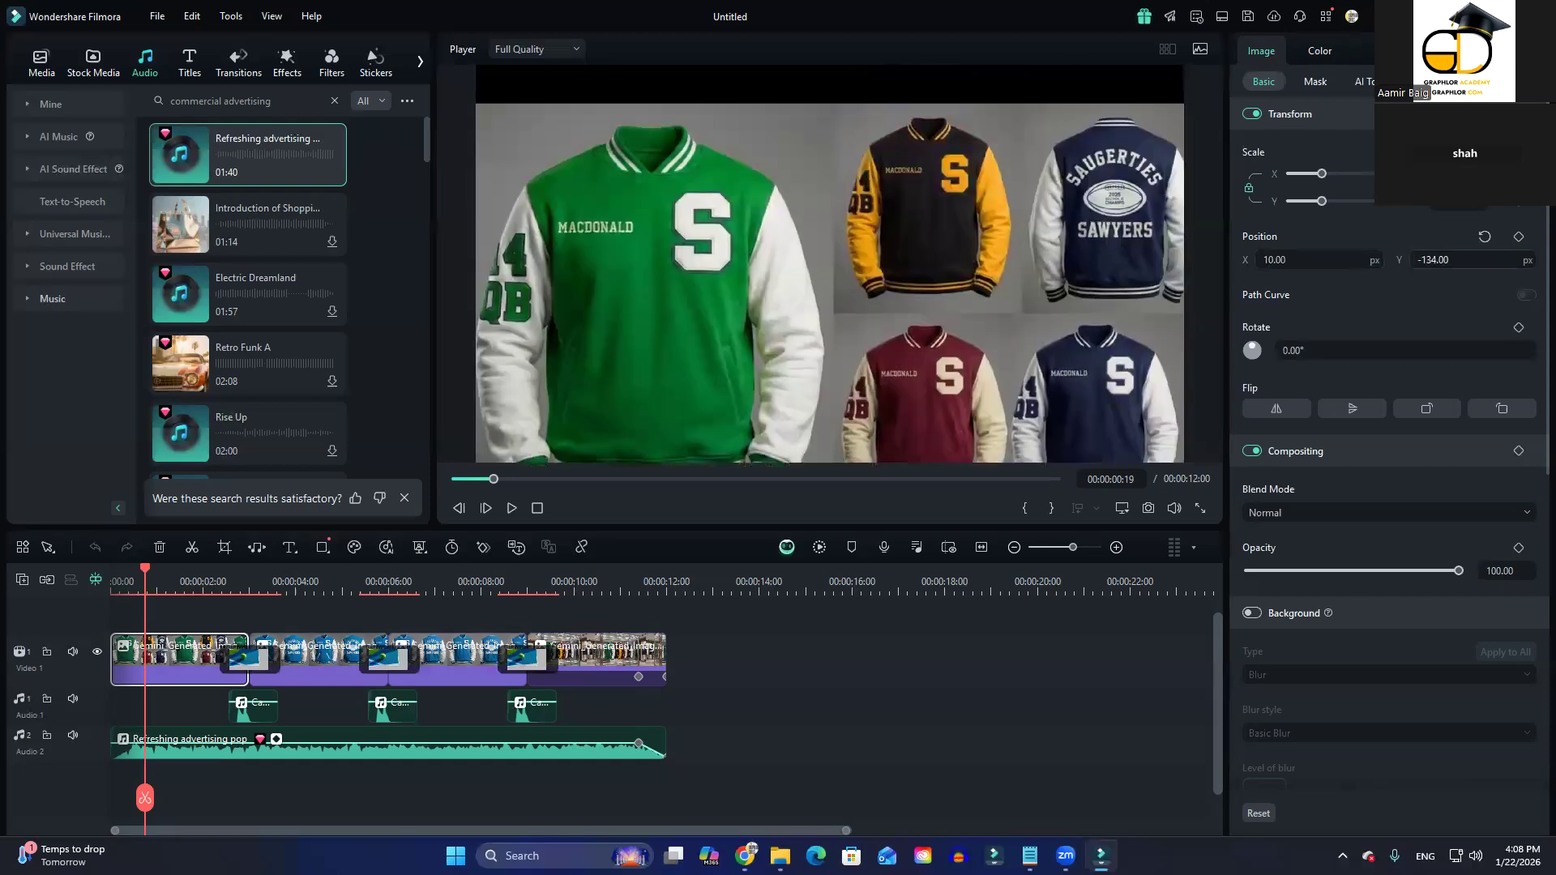
type("-4")
key("Return")
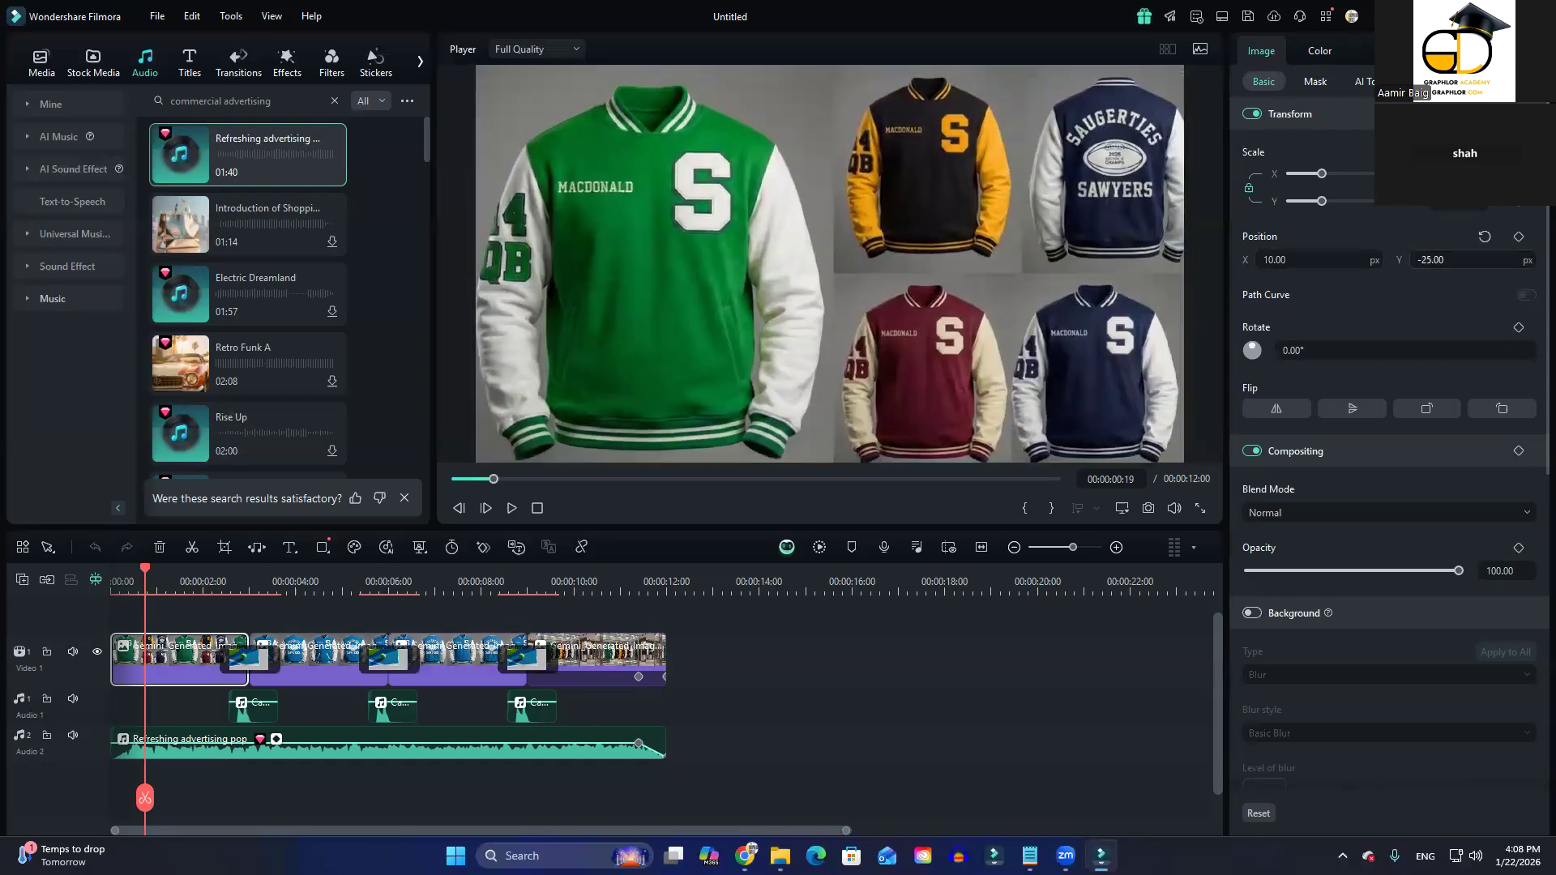
type("-13")
key("Return")
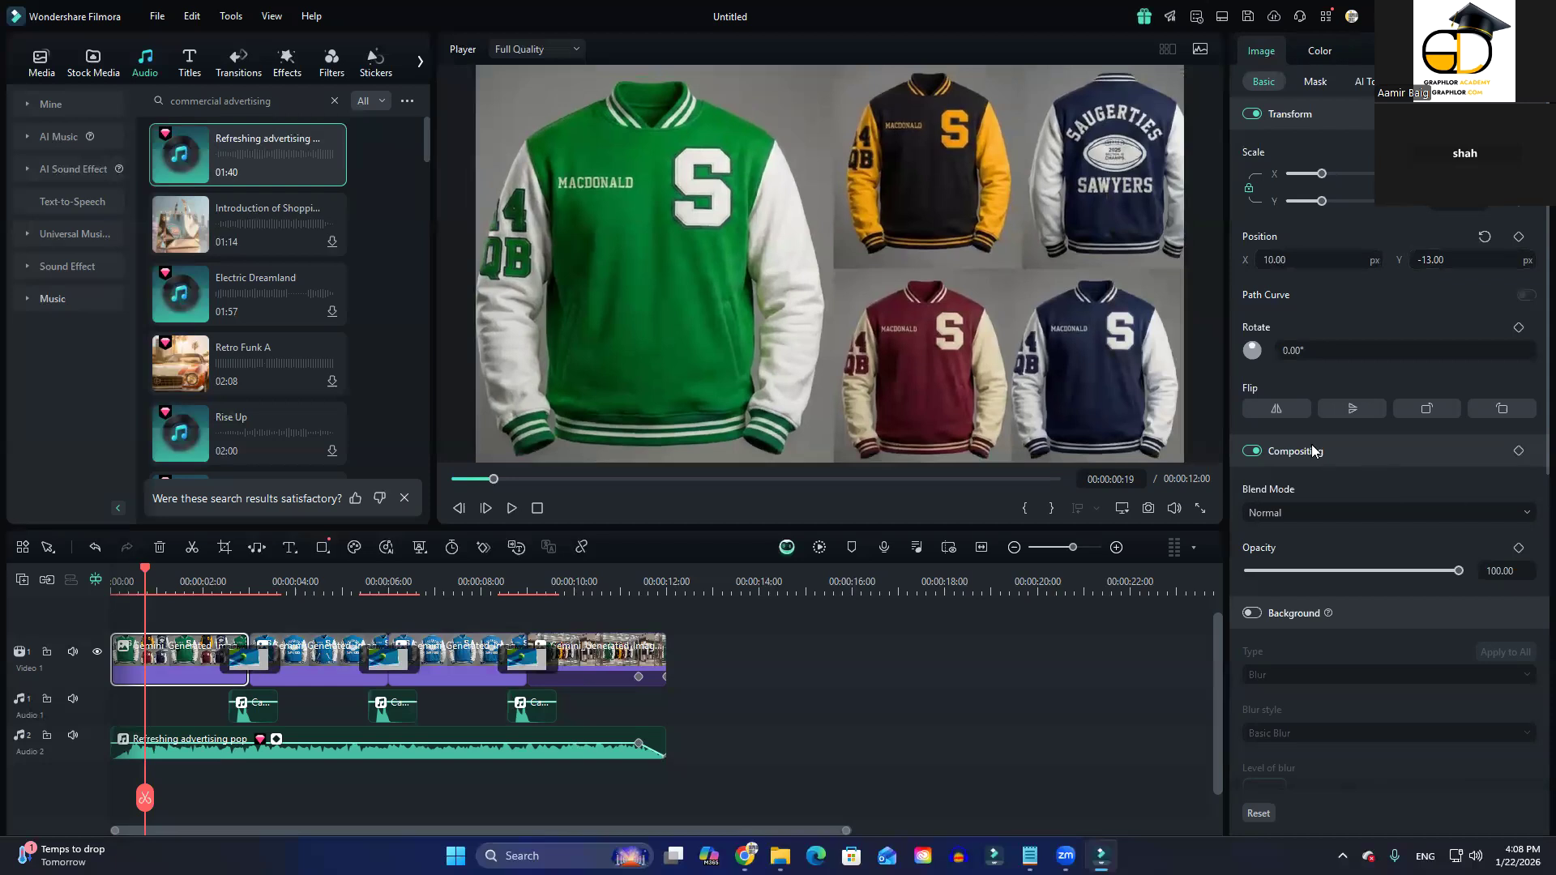
Step: Try flipping the first image horizontally and vertically and rotating it by 90° in both directions, ending at 0°
left_click(1278, 407)
left_click(1352, 411)
left_click(1353, 410)
left_click(1431, 412)
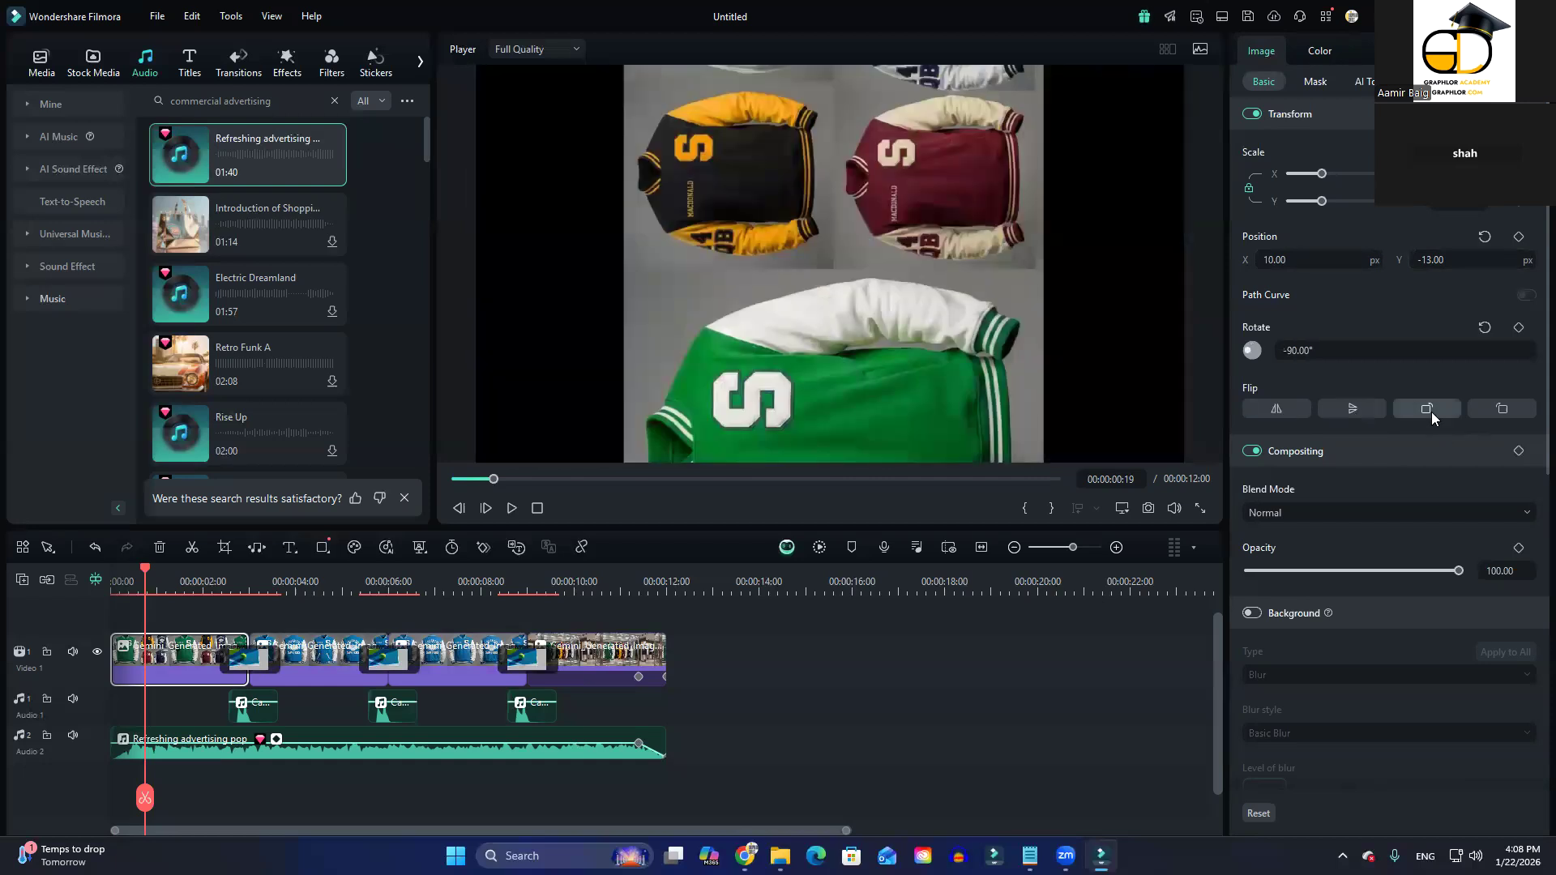
left_click(1432, 411)
left_click(1502, 409)
left_click(1502, 409)
left_click(1502, 409)
left_click(1502, 409)
left_click(1502, 410)
left_click(1502, 409)
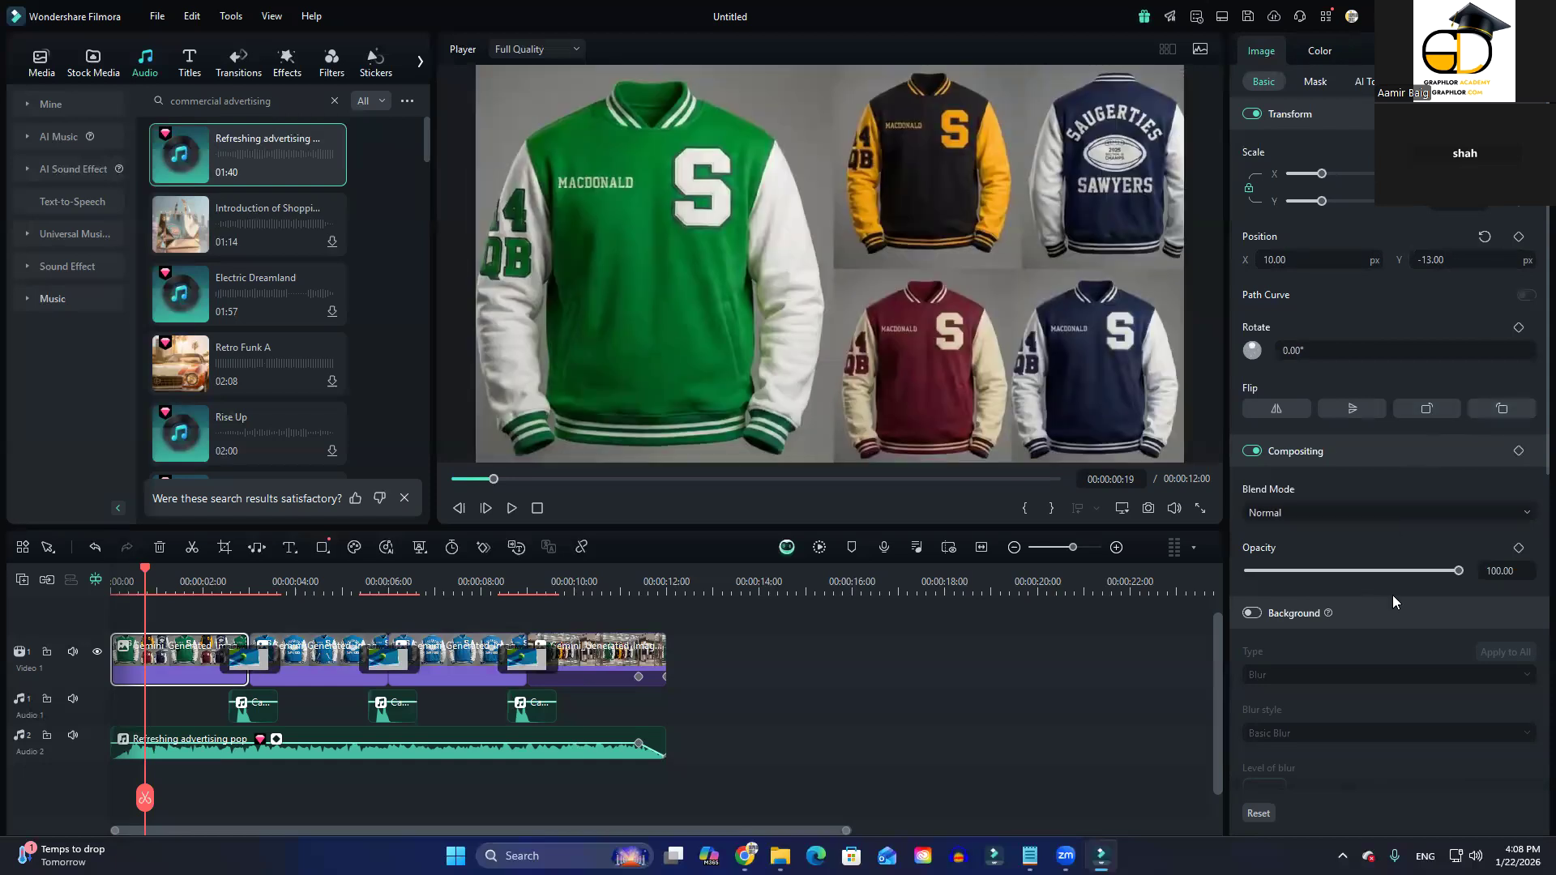
Step: Try the Multiply blend mode on the first image and restore it to Normal
scroll(1393, 595, "down", 2)
left_click(1443, 420)
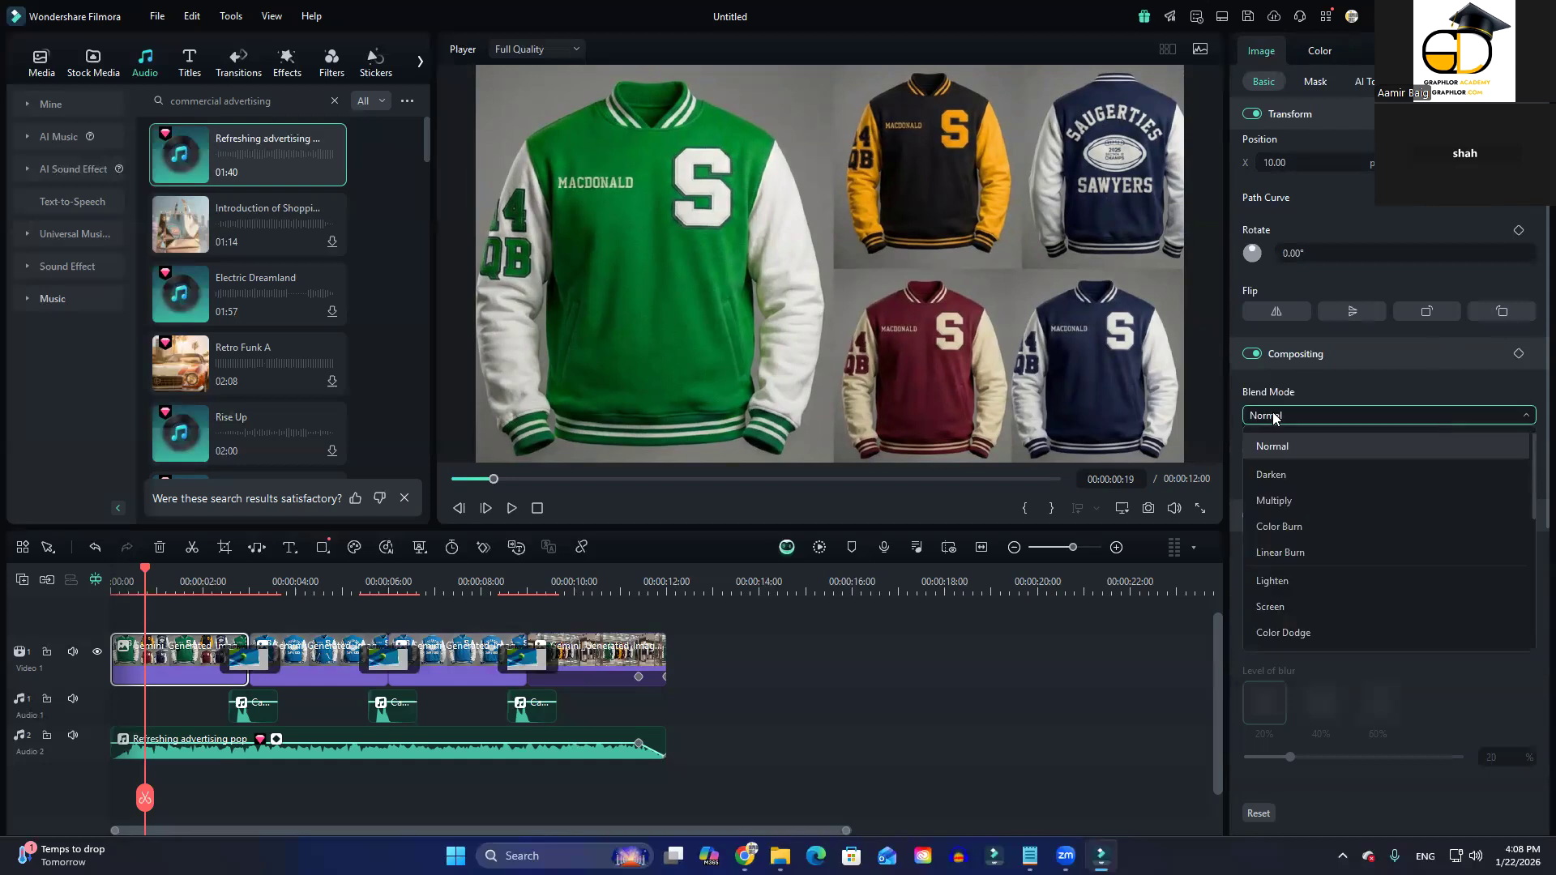
left_click(1297, 501)
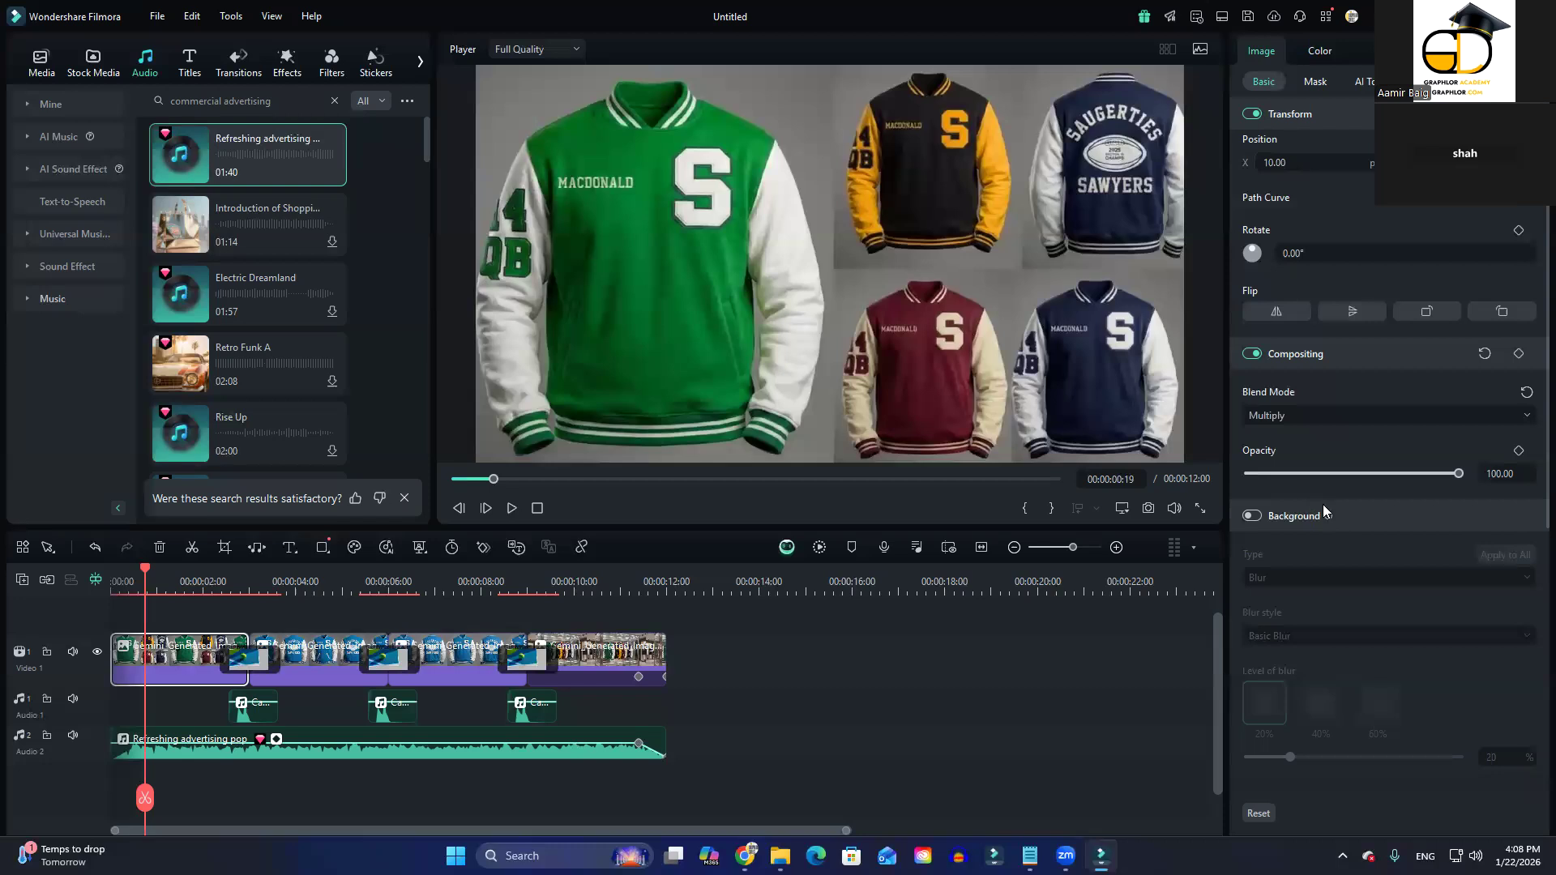
left_click(1291, 415)
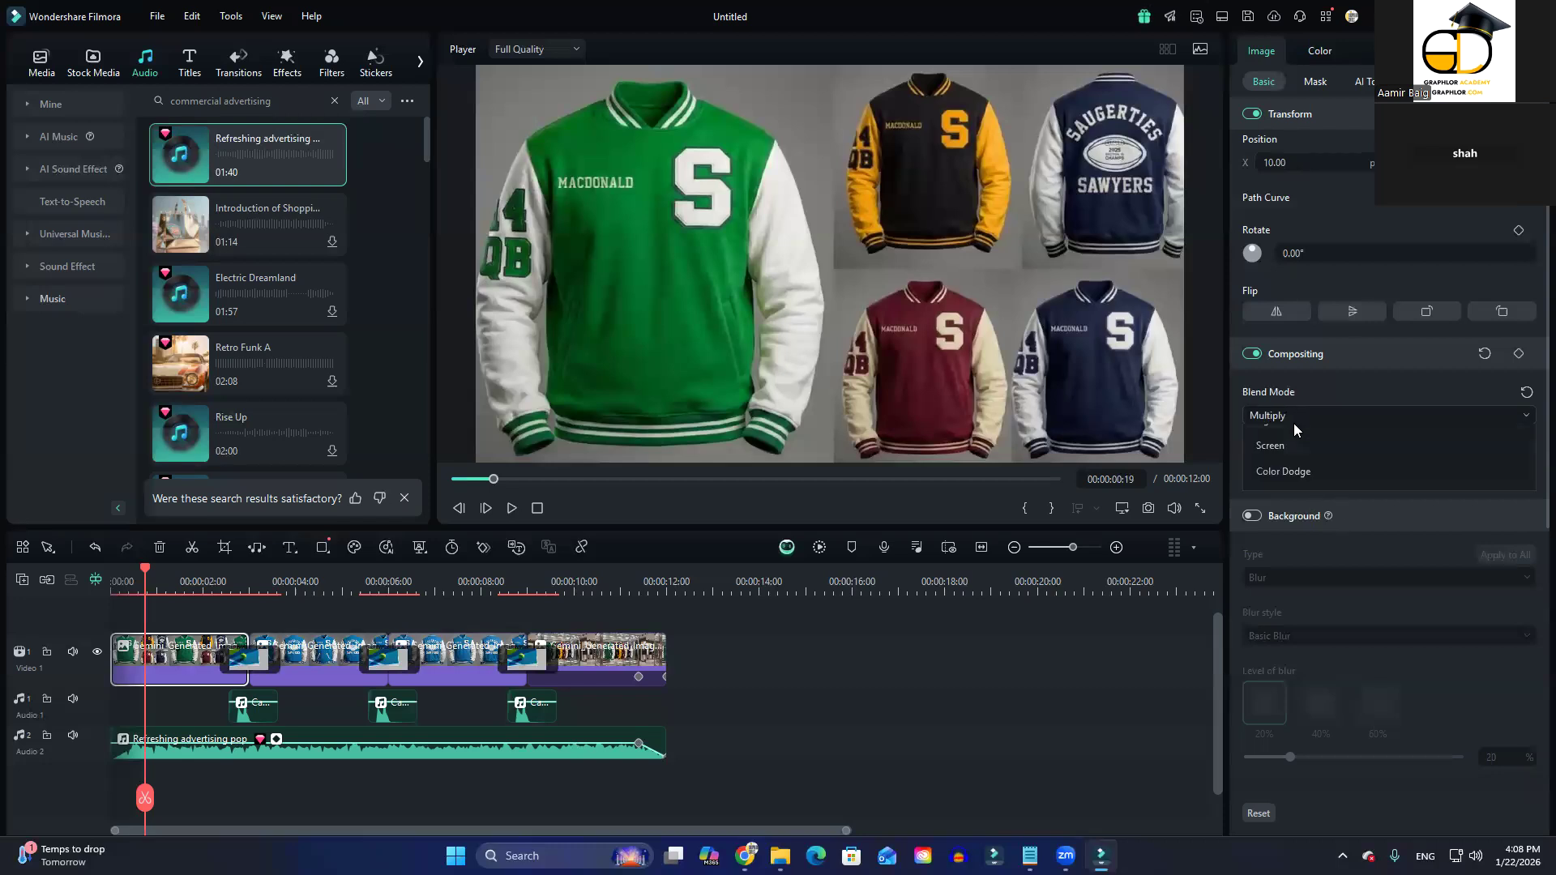
left_click(1297, 445)
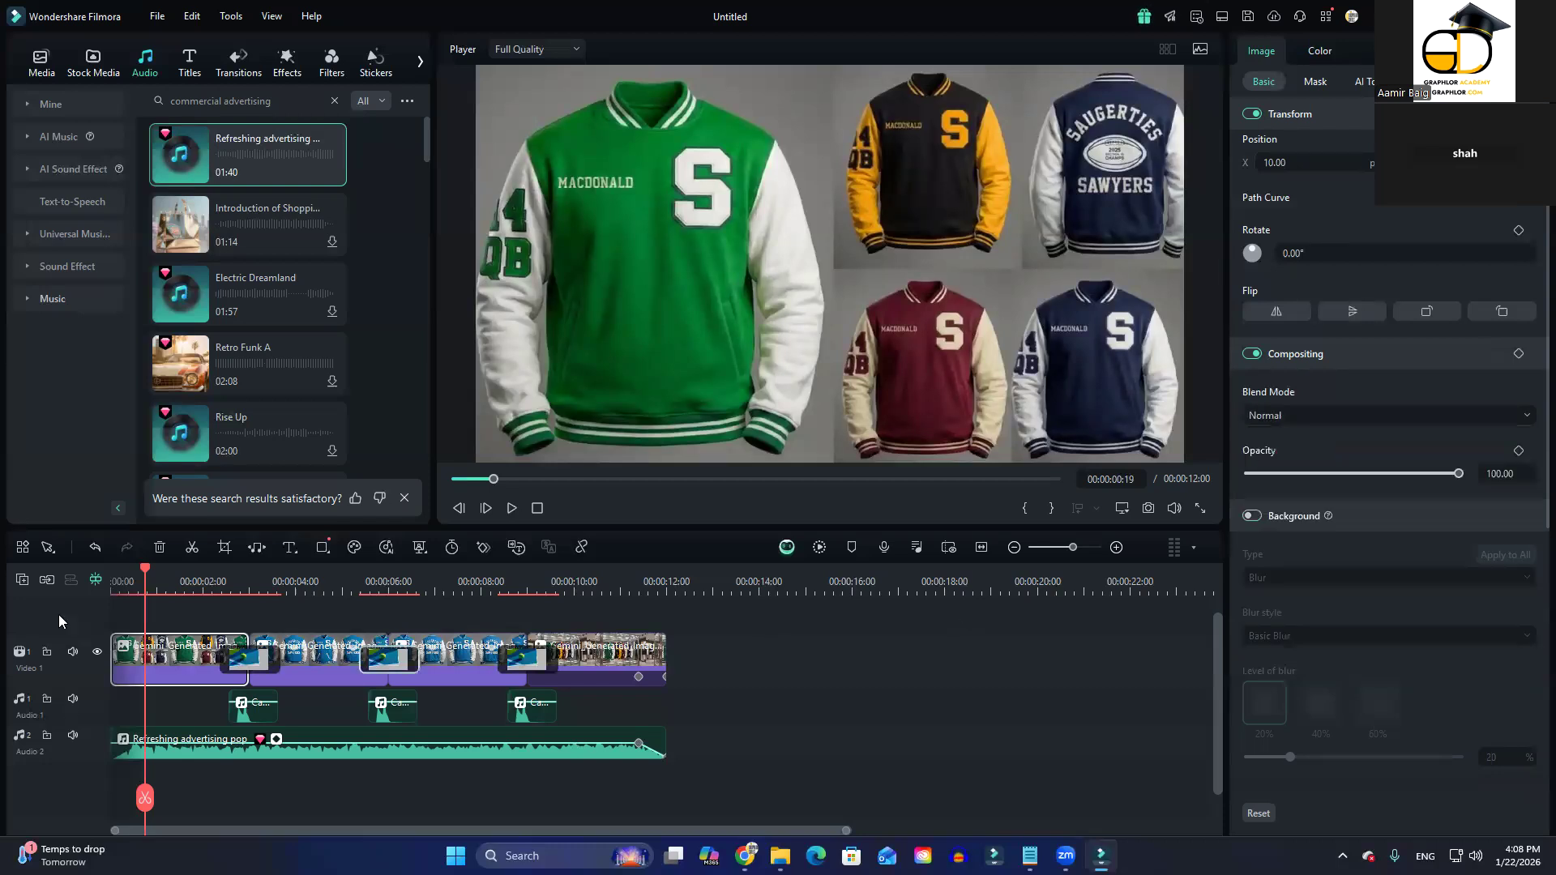
Step: Place the blue jacket image on a new video track directly above the first image, starting at the beginning
scroll(161, 772, "up", 1)
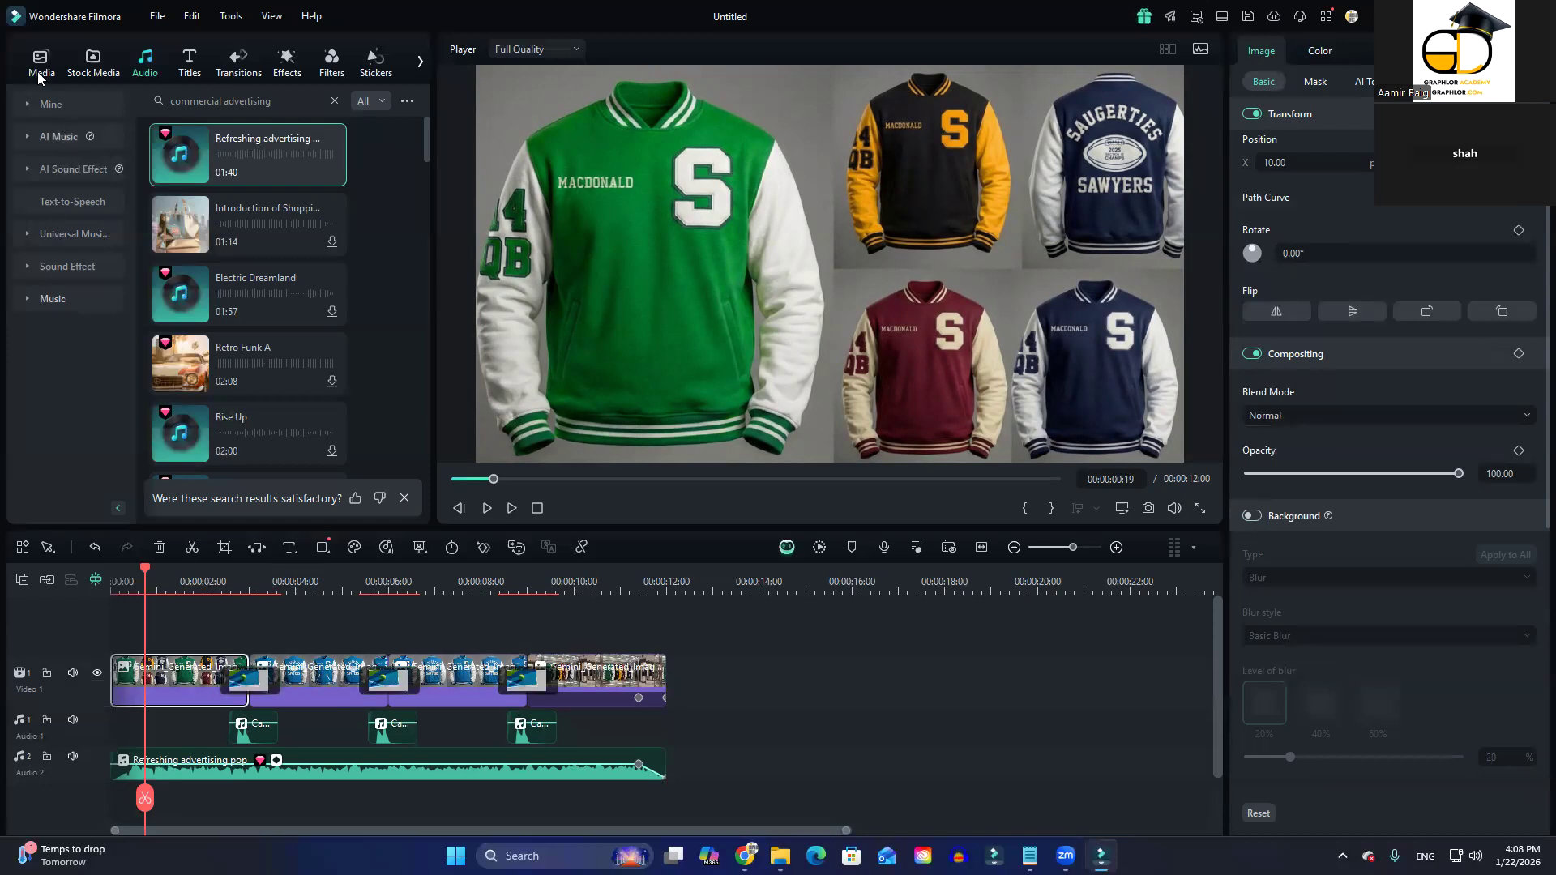
left_click_drag(203, 310, 136, 640)
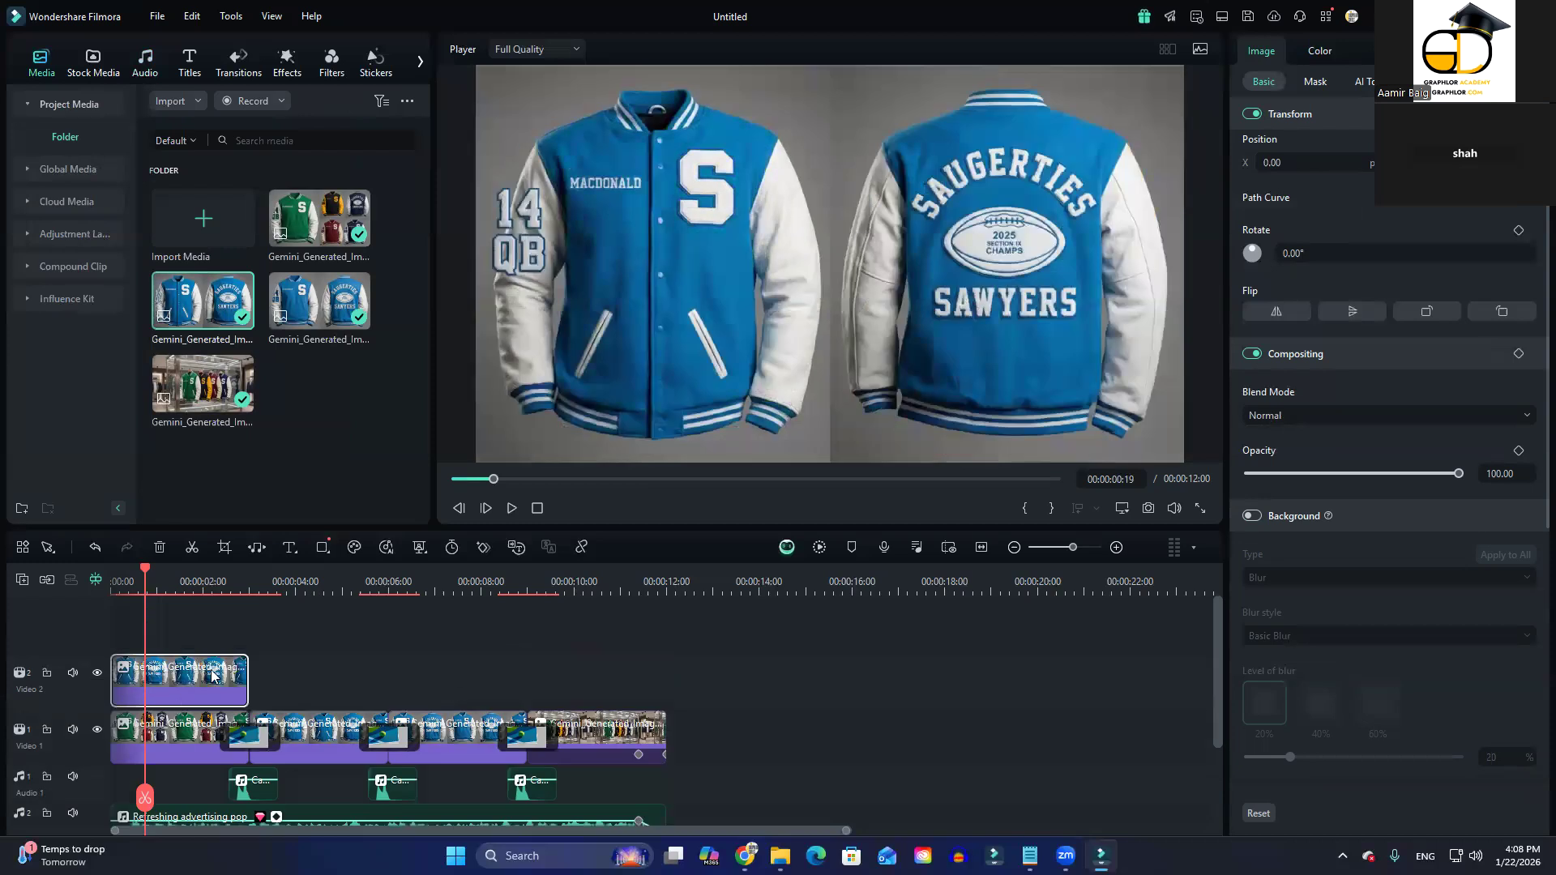
Step: Preview the blend modes on the overlaid blue jacket image, apply Multiply and test lower opacity before restoring it to 100
left_click(1334, 413)
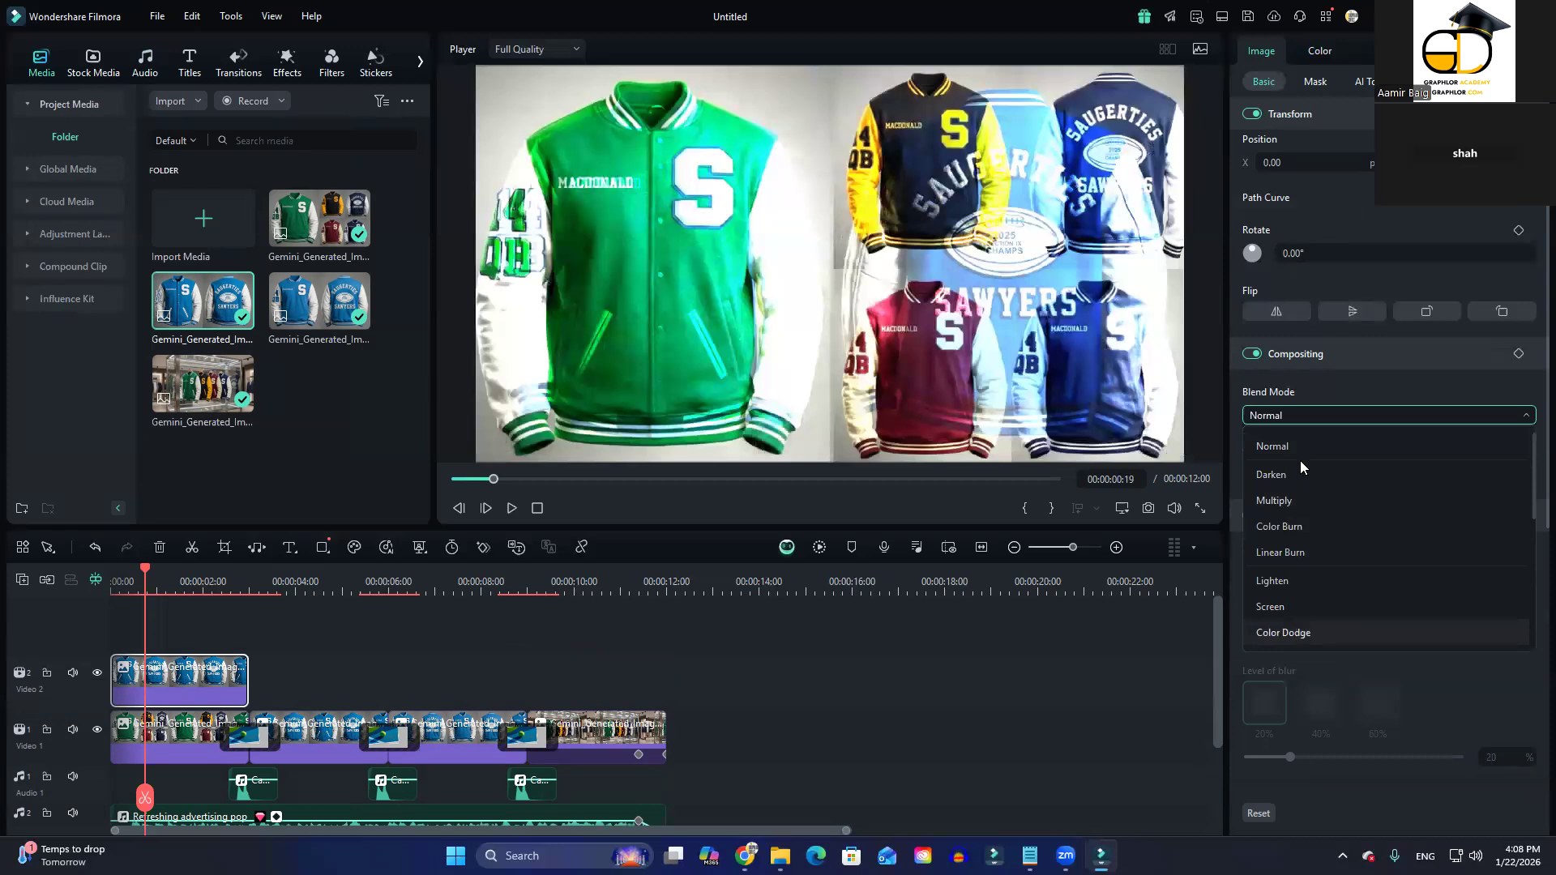
scroll(1321, 600, "down", 3)
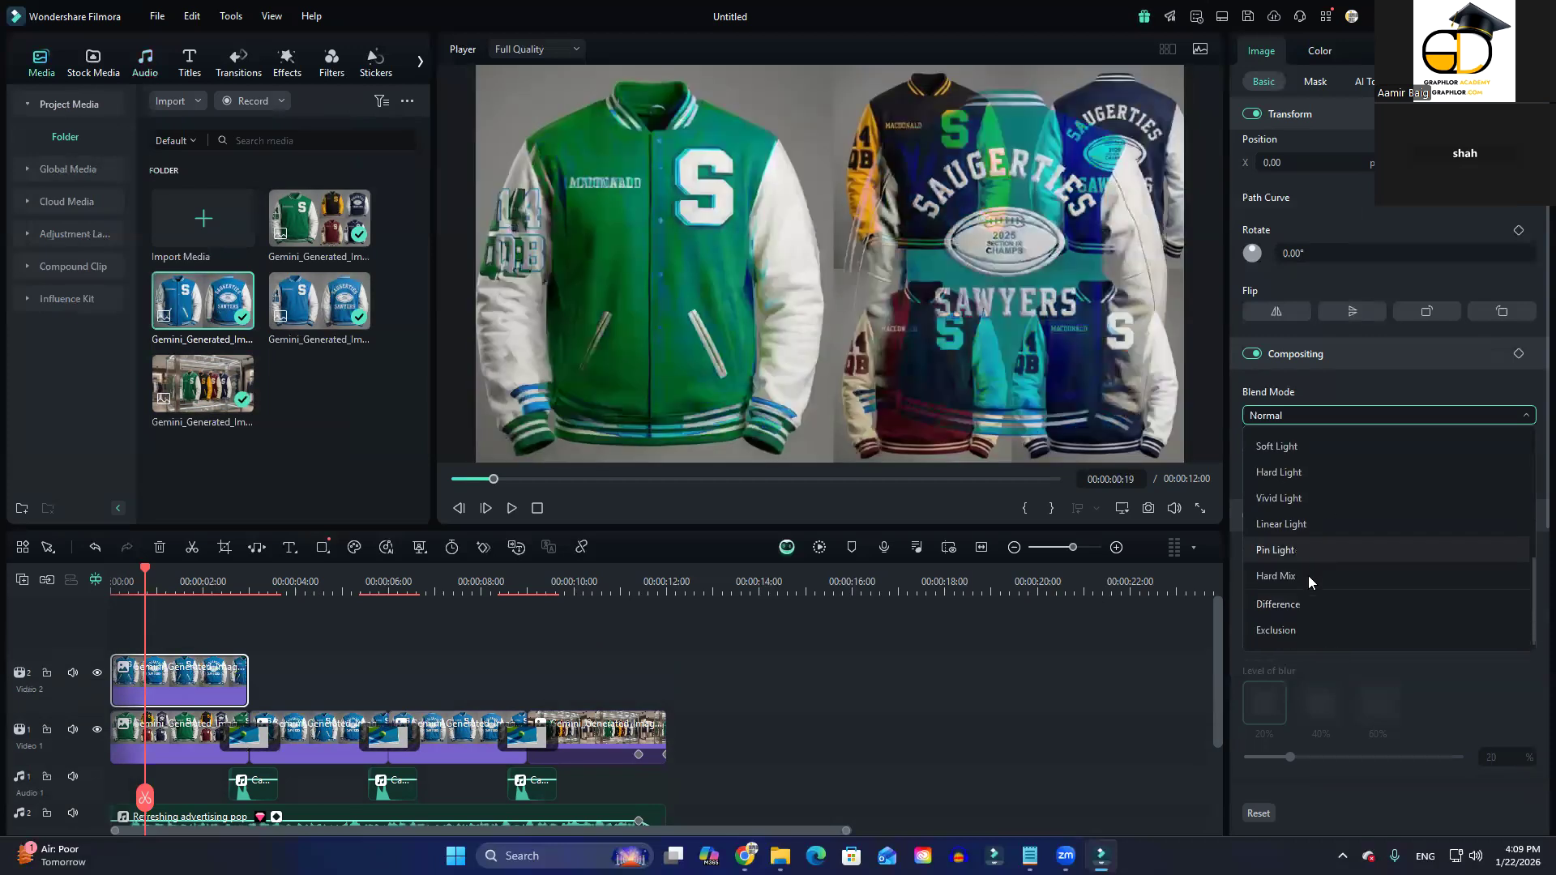
scroll(1344, 438, "up", 3)
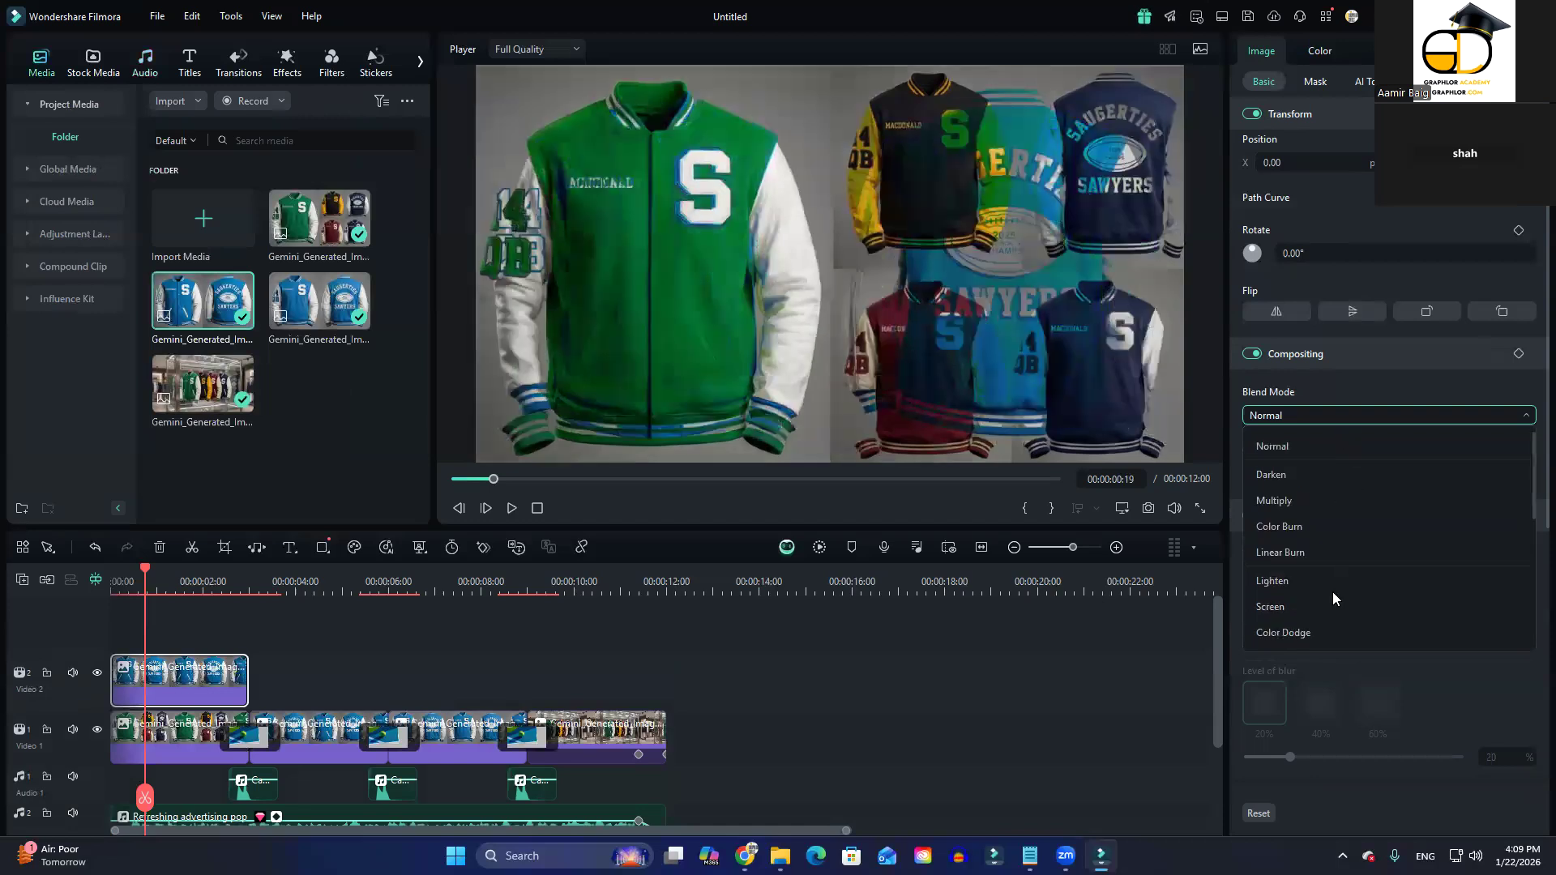
left_click(1334, 496)
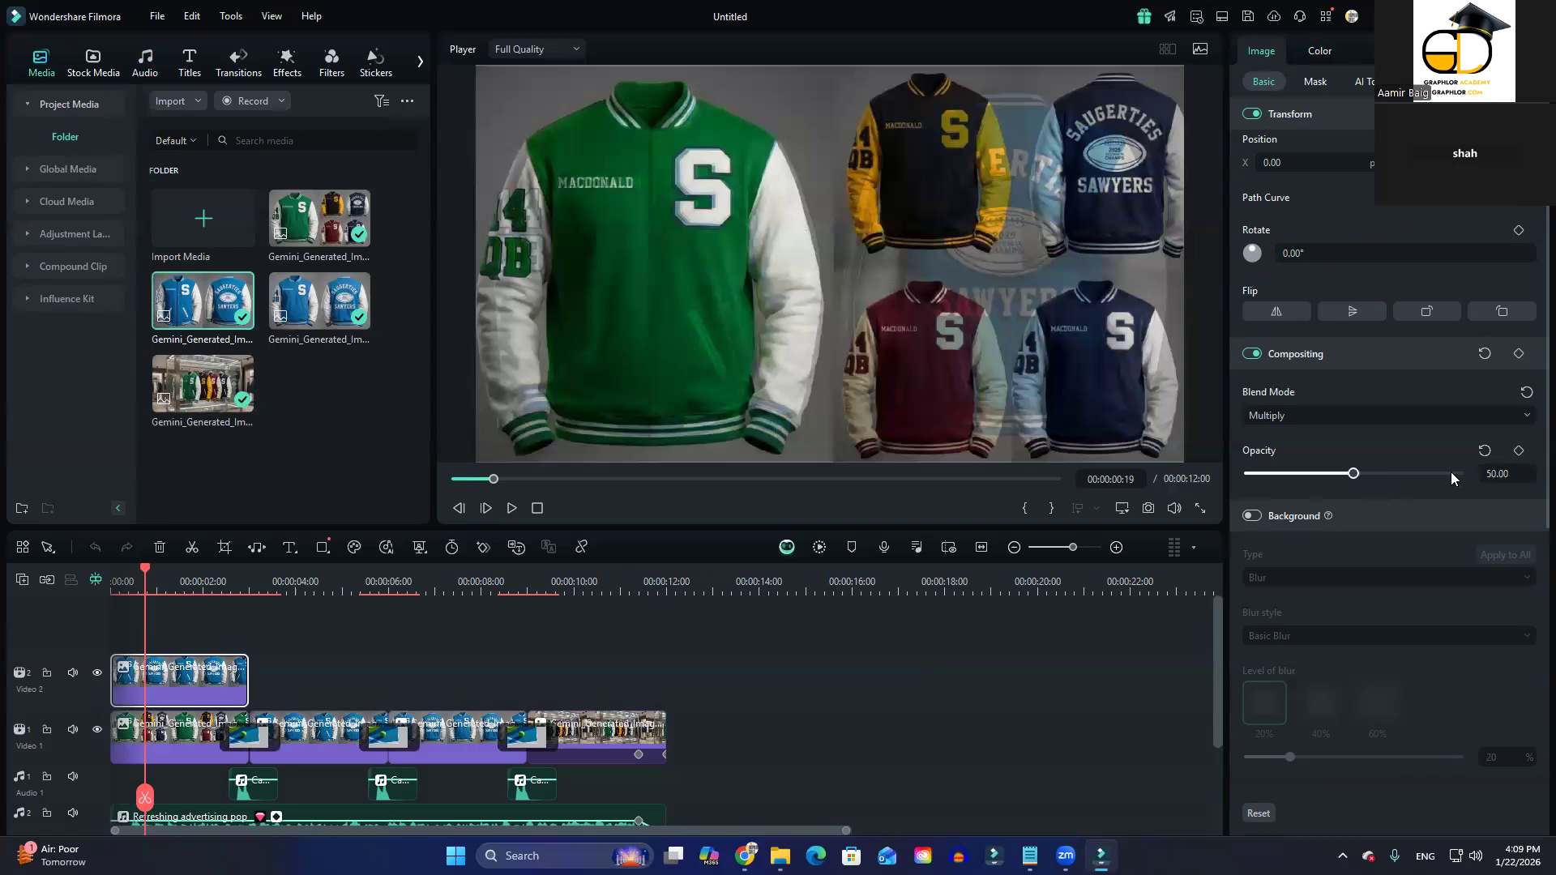
left_click(1408, 473)
left_click_drag(1276, 473, 1461, 473)
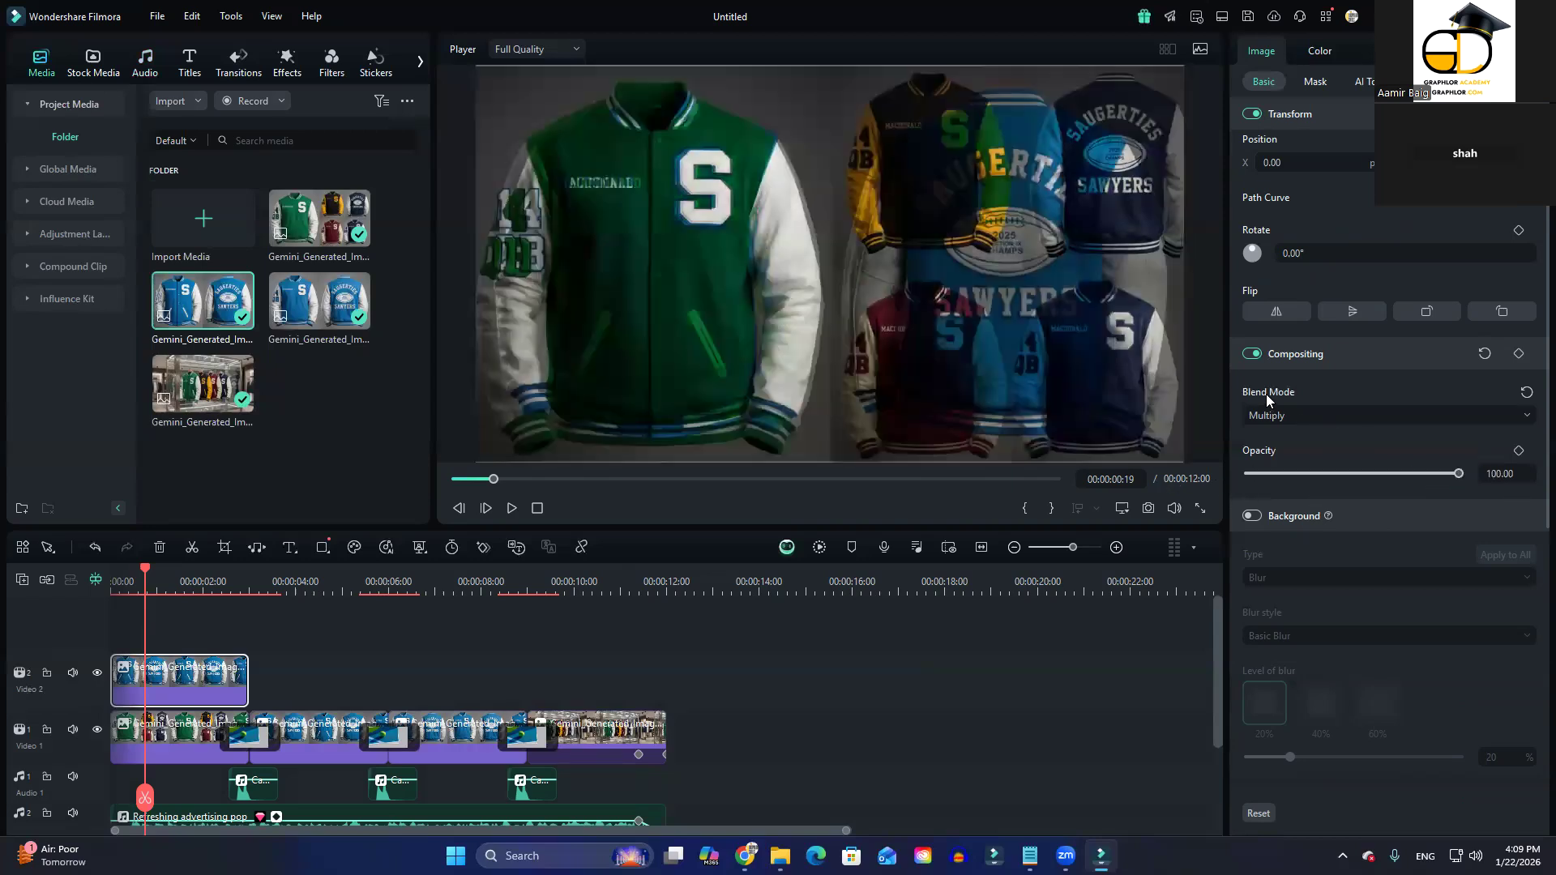
Step: Set the overlaid blue jacket image's blend mode back to Normal and look through its remaining basic settings
left_click(1388, 416)
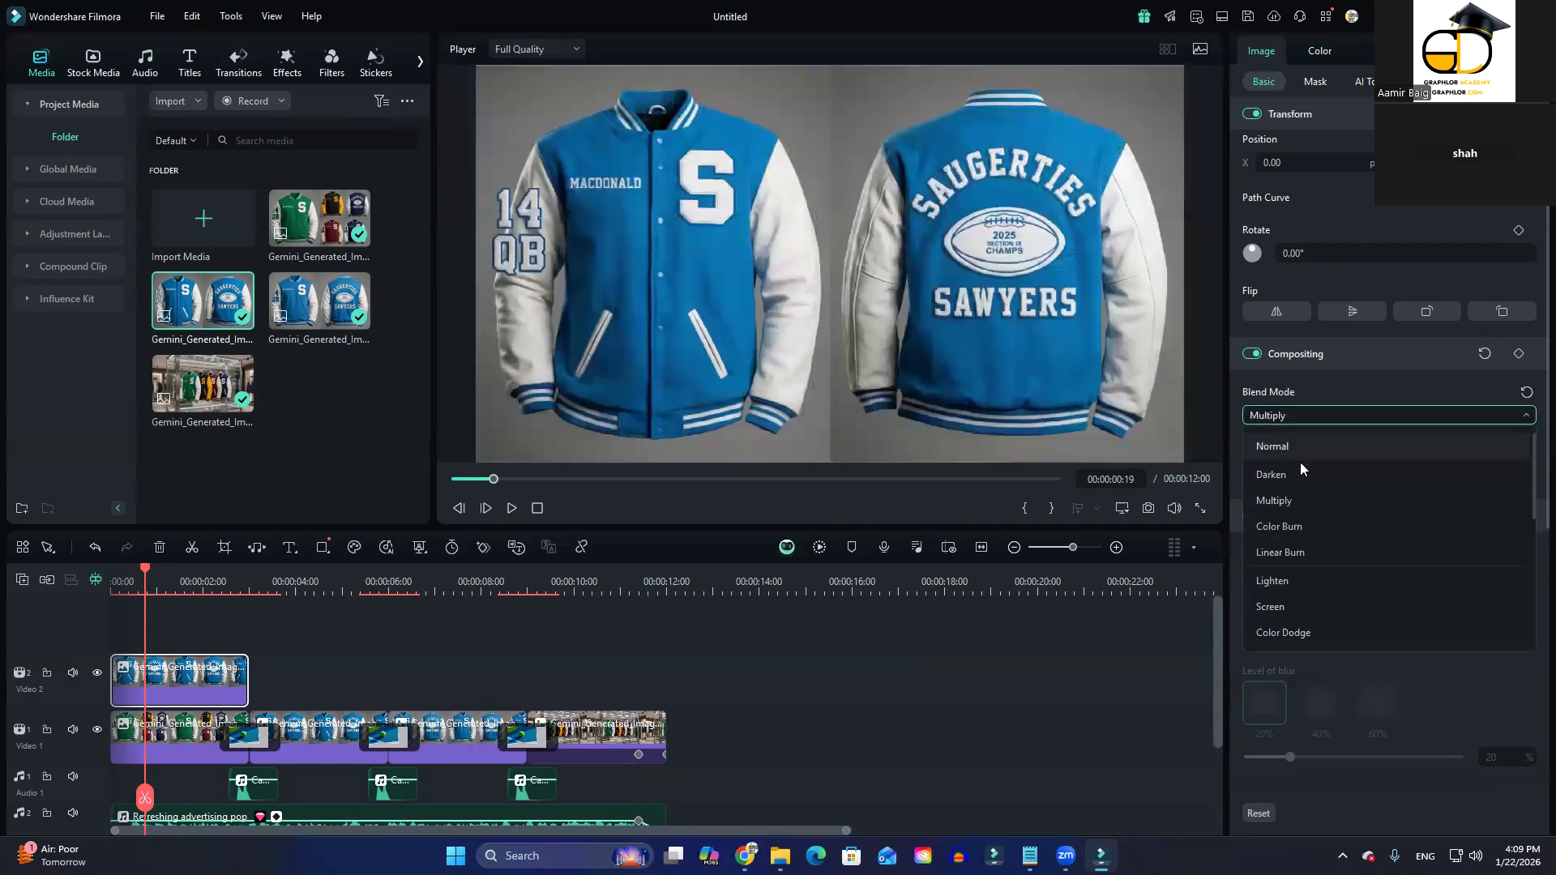
left_click(1295, 452)
scroll(1368, 648, "down", 3)
scroll(1359, 692, "up", 4)
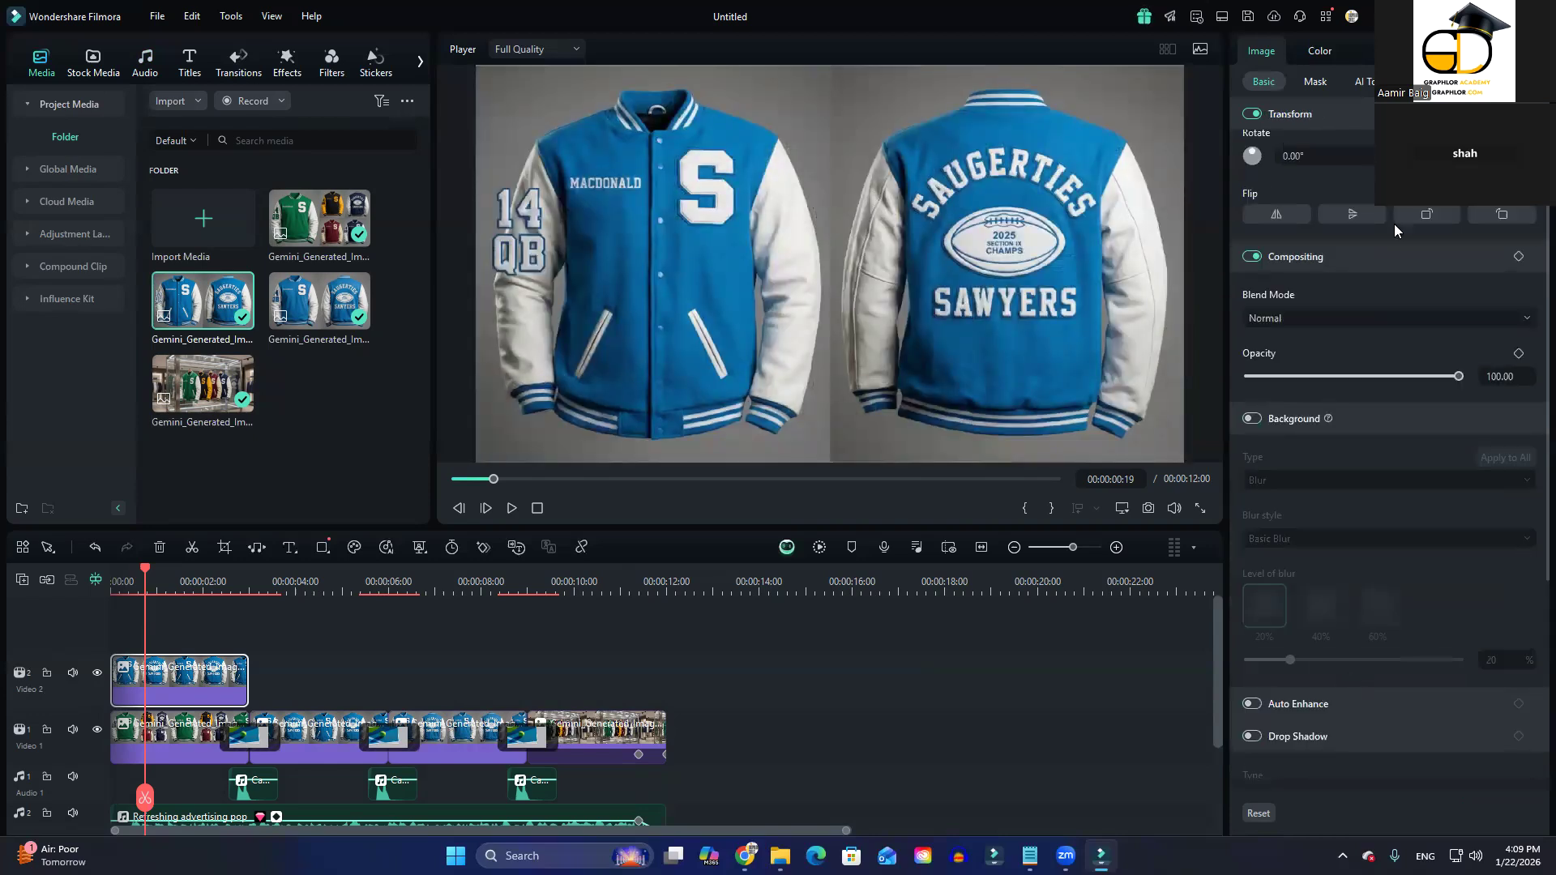
Step: Apply a rectangle mask to the overlaid image, fitted around the front-facing blue jacket at about 61% width and 69% height
left_click(1317, 82)
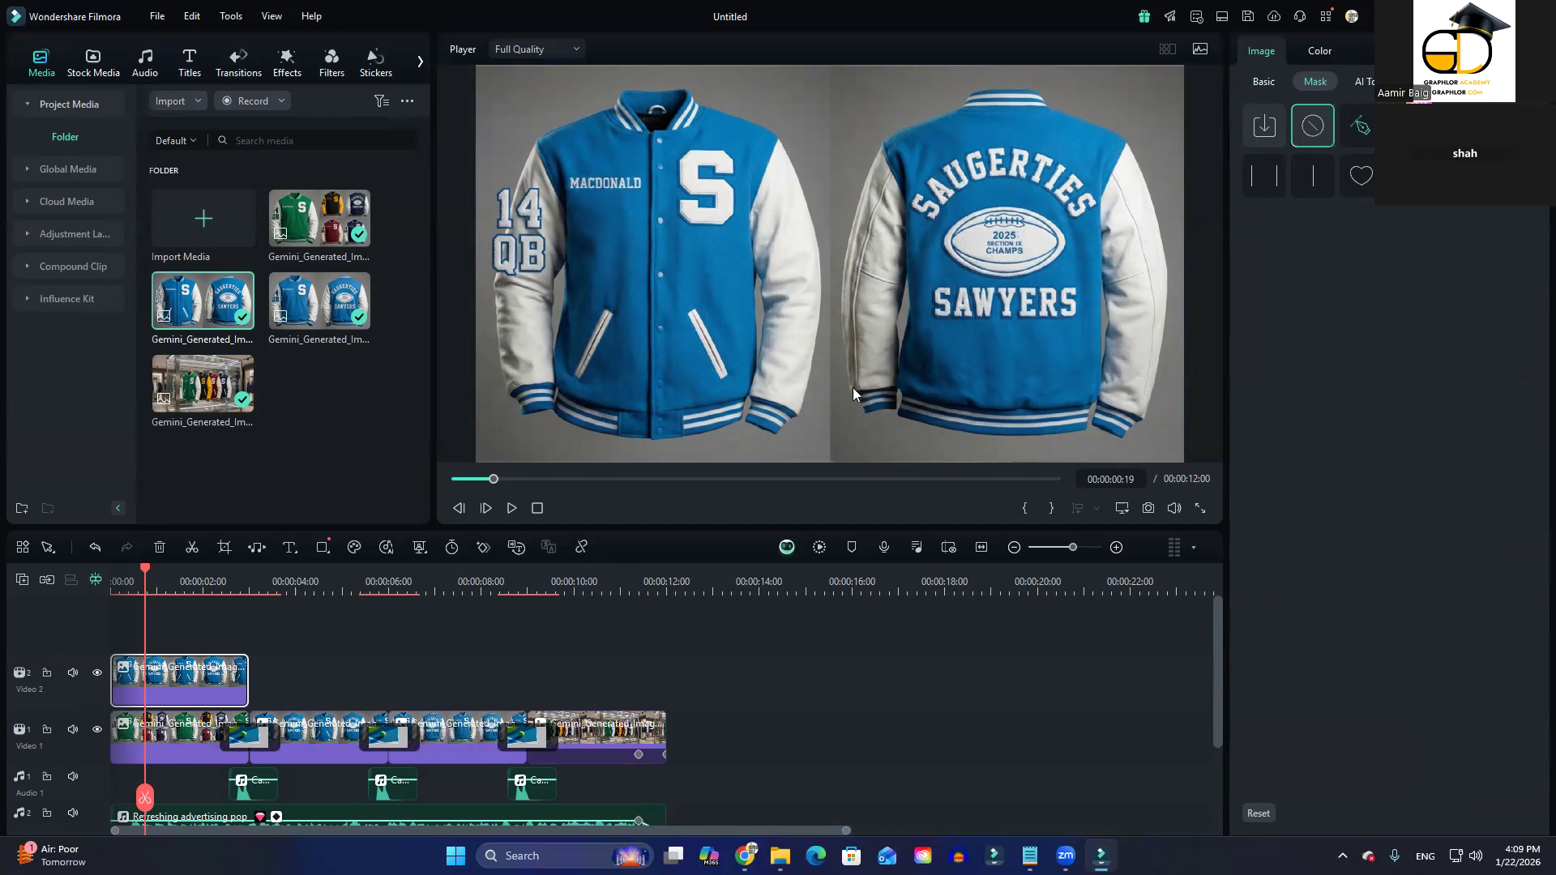
left_click(838, 268)
left_click(1508, 125)
left_click_drag(834, 239, 645, 166)
left_click_drag(624, 242, 618, 371)
left_click_drag(615, 450, 616, 499)
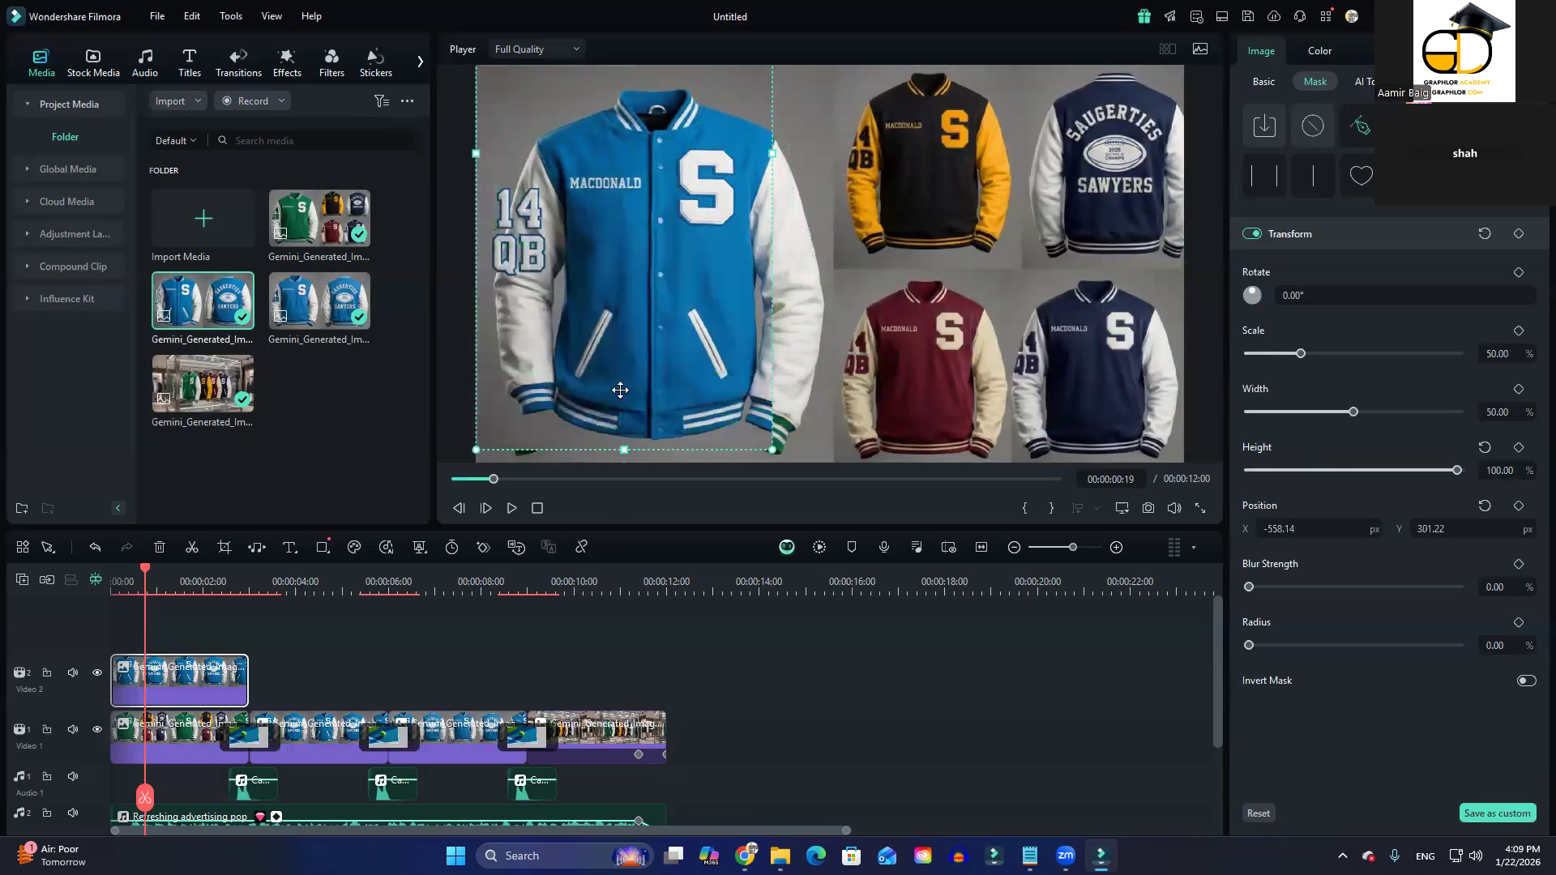
left_click_drag(646, 353, 670, 63)
left_click_drag(649, 209, 639, 205)
left_click_drag(795, 269, 860, 270)
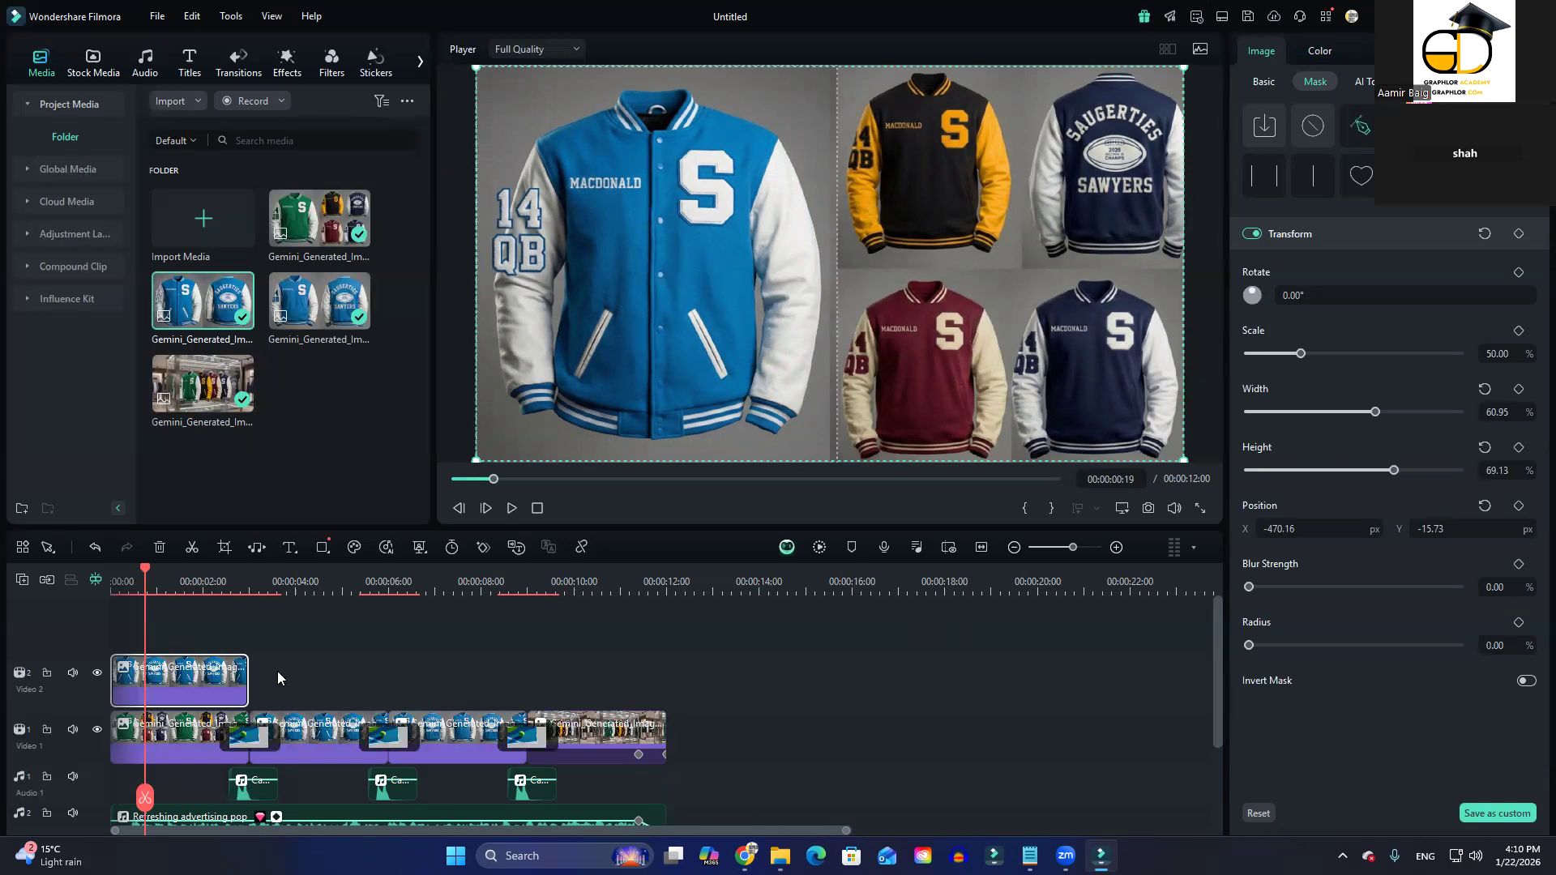
Step: Hide and show each video track in turn to compare the masked overlay with the image beneath
left_click(160, 747)
left_click(98, 729)
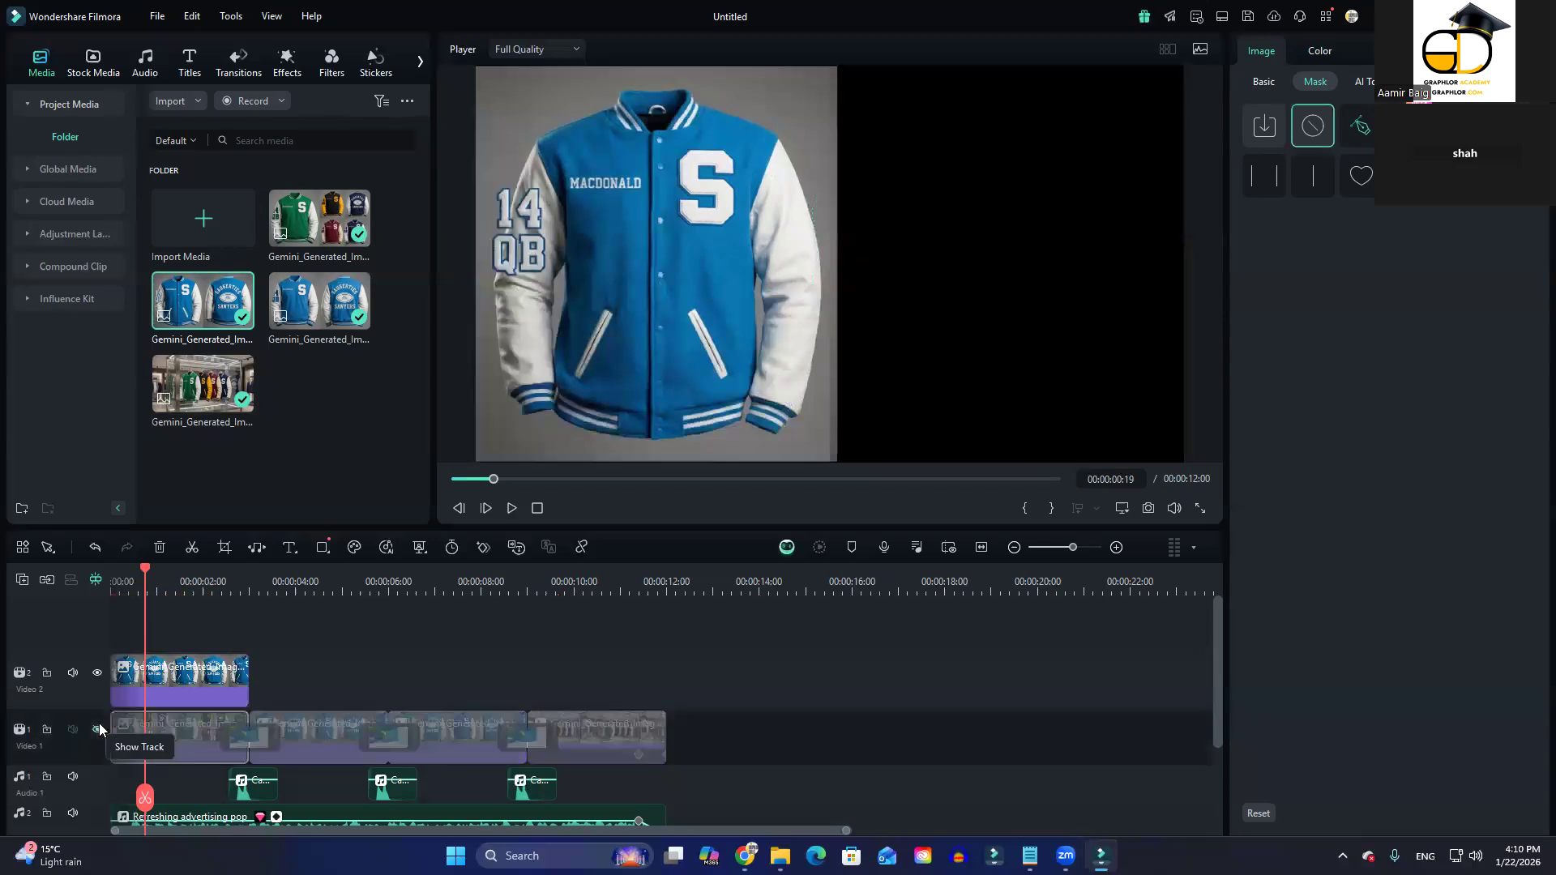
left_click(98, 729)
left_click(97, 673)
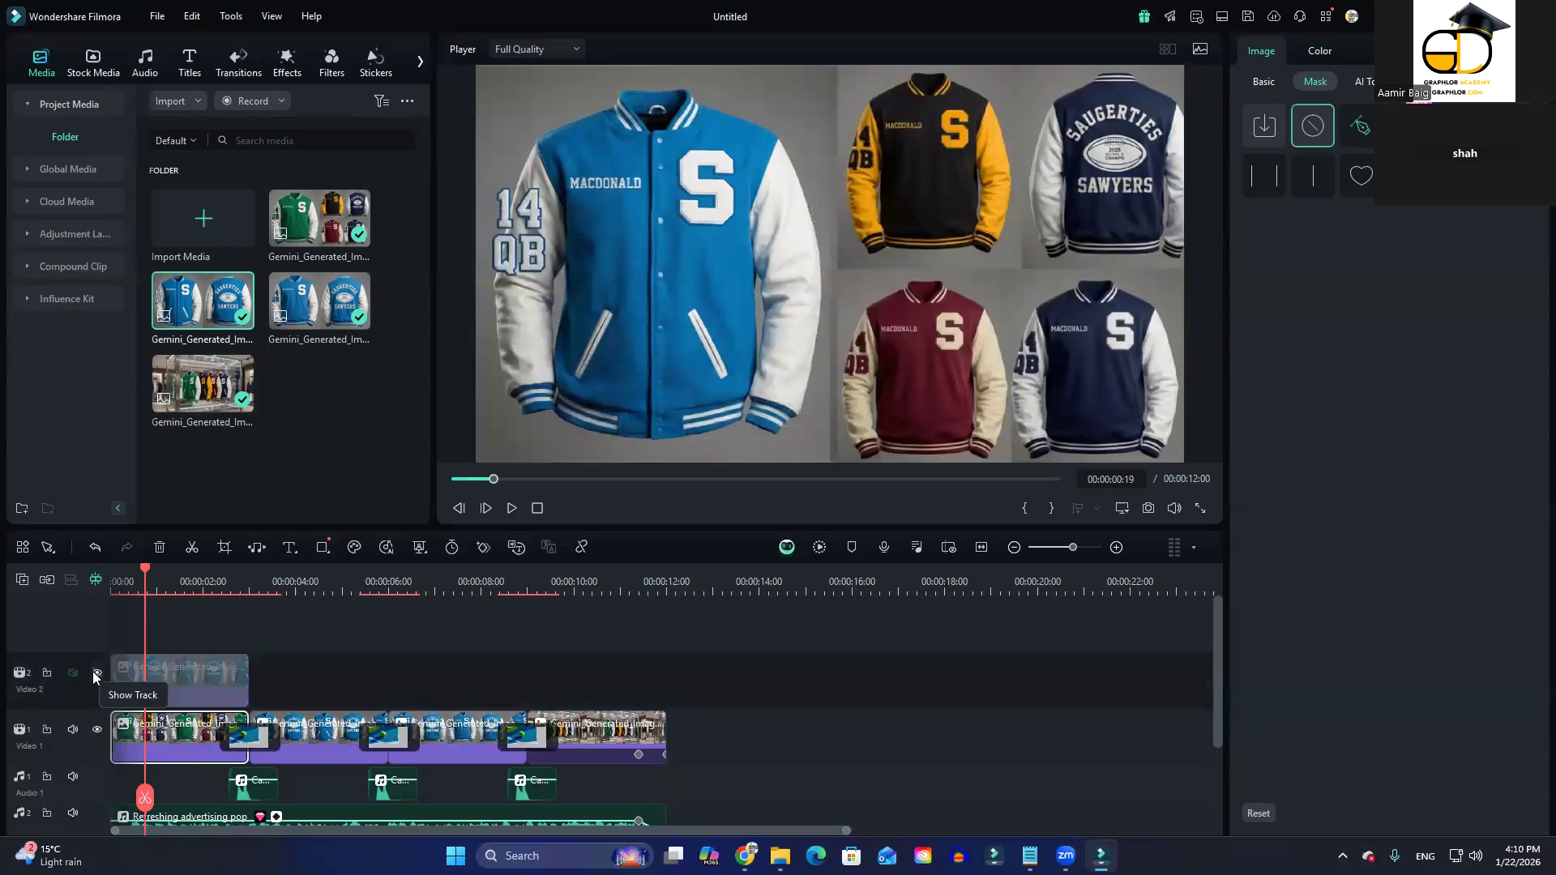
left_click(96, 673)
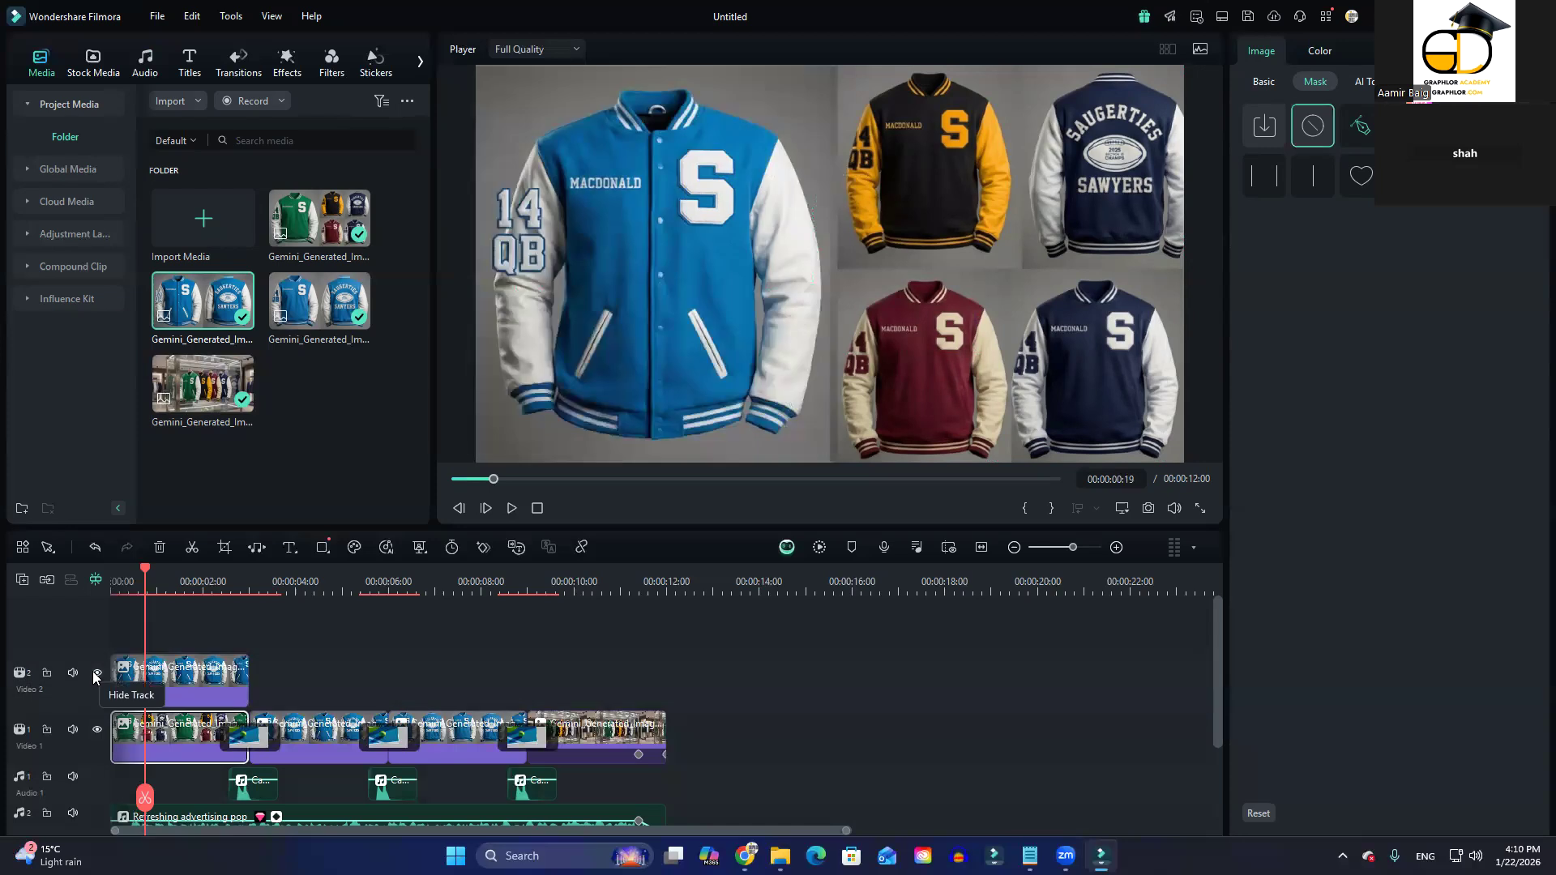
Step: Try moving the rectangle mask to other areas of the overlaid blue jacket image
left_click(633, 322)
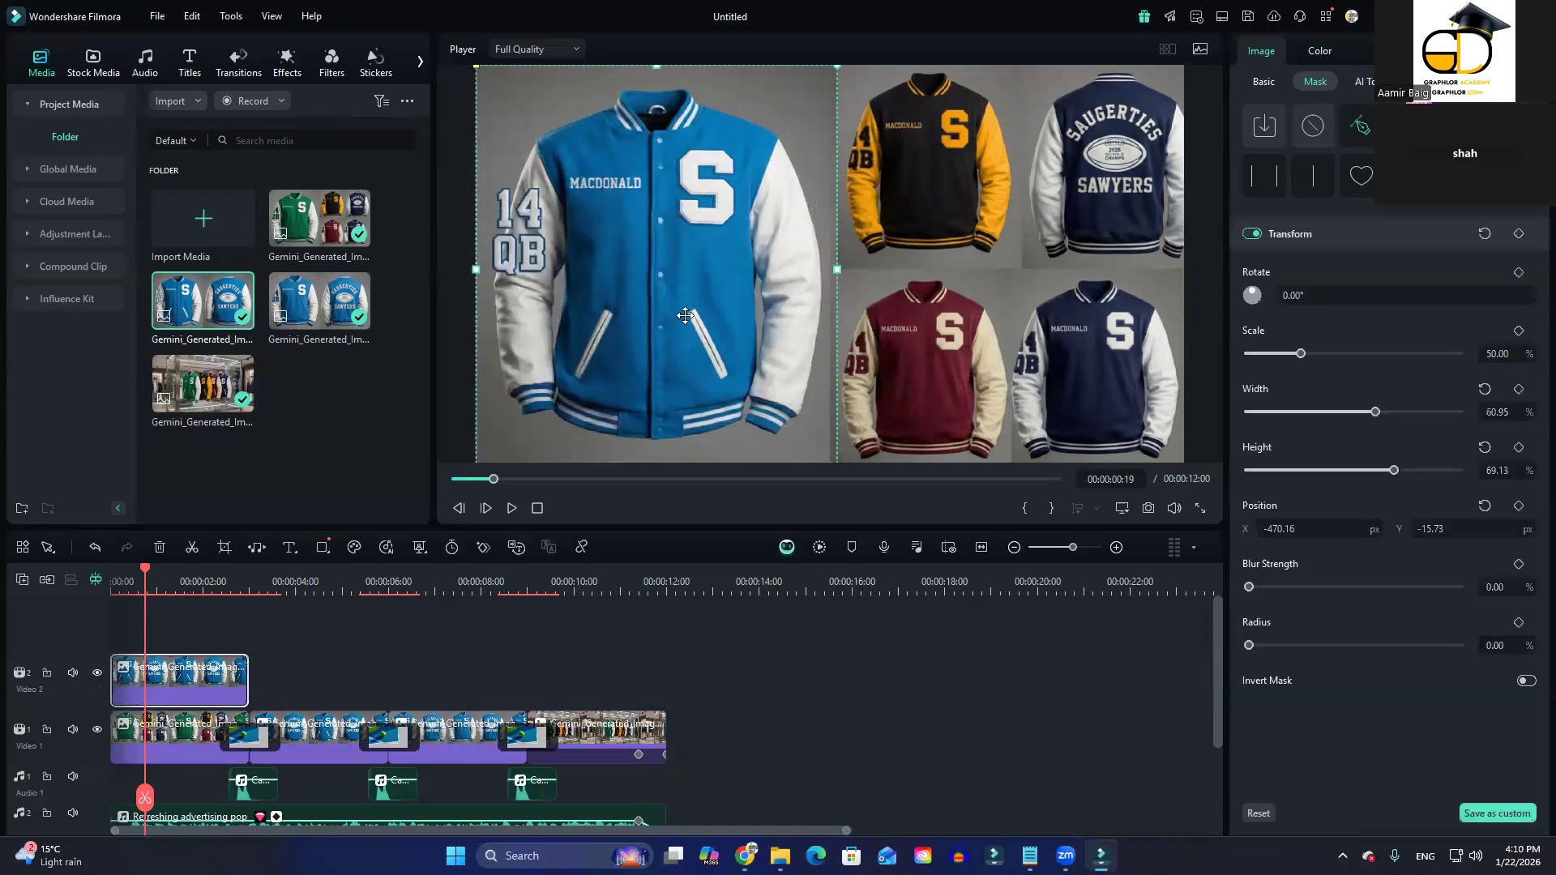
left_click_drag(762, 308, 881, 303)
left_click_drag(987, 303, 571, 328)
Step: Try a heart mask on the overlaid image, enlarged to about 92% scale and shifted to about X -68 px
left_click(1365, 175)
left_click_drag(917, 352, 994, 427)
left_click_drag(907, 307, 757, 343)
left_click_drag(1144, 318, 919, 302)
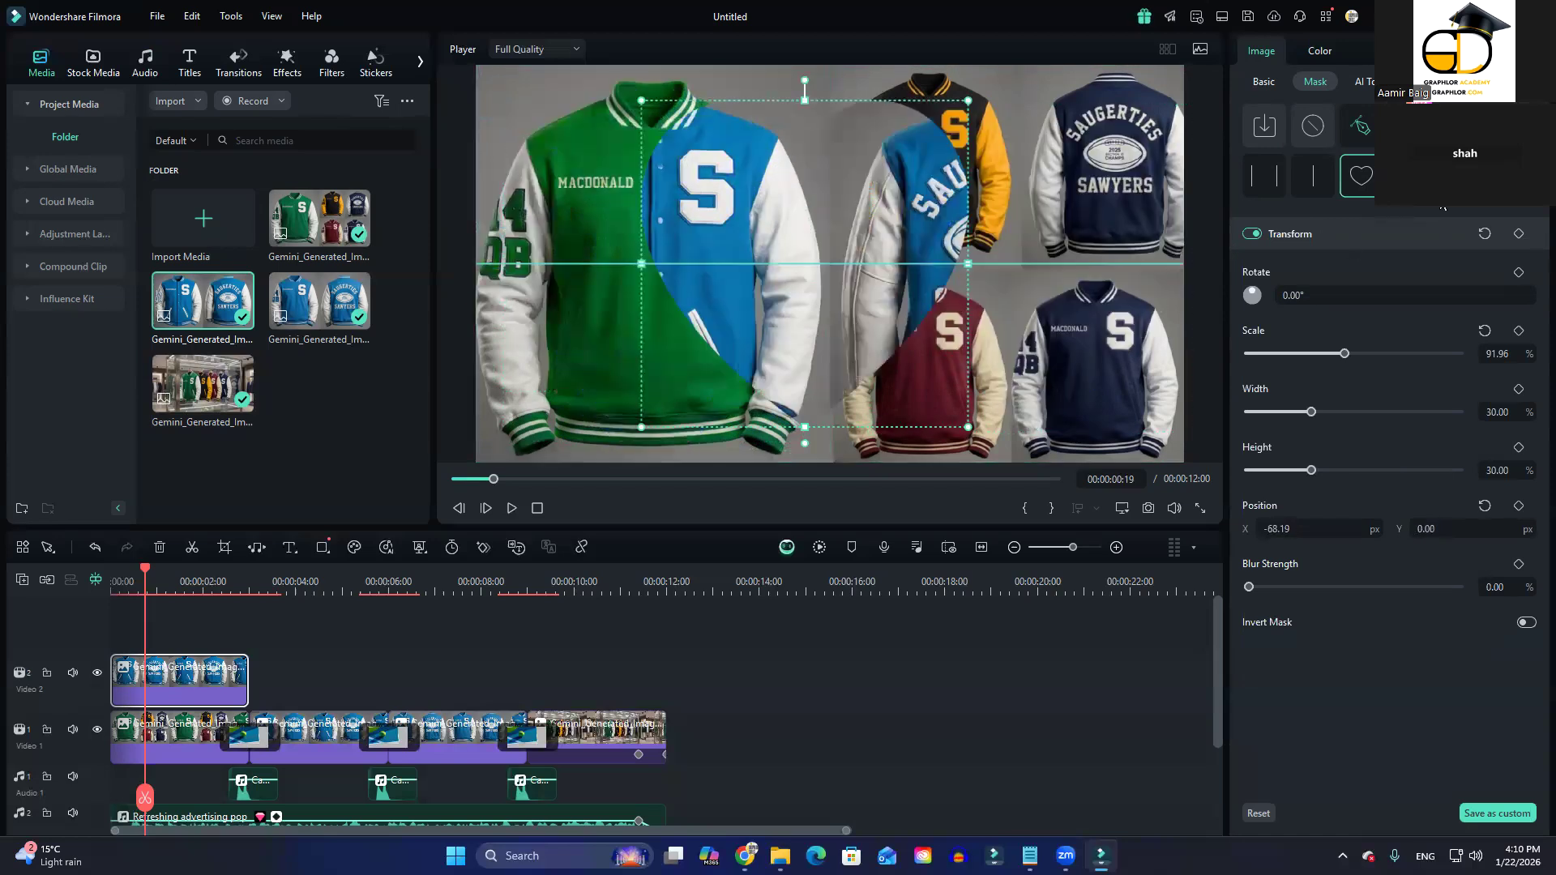
Step: Try a double-line mask on the overlaid image and narrow its band to about 9.6% width
left_click(1265, 176)
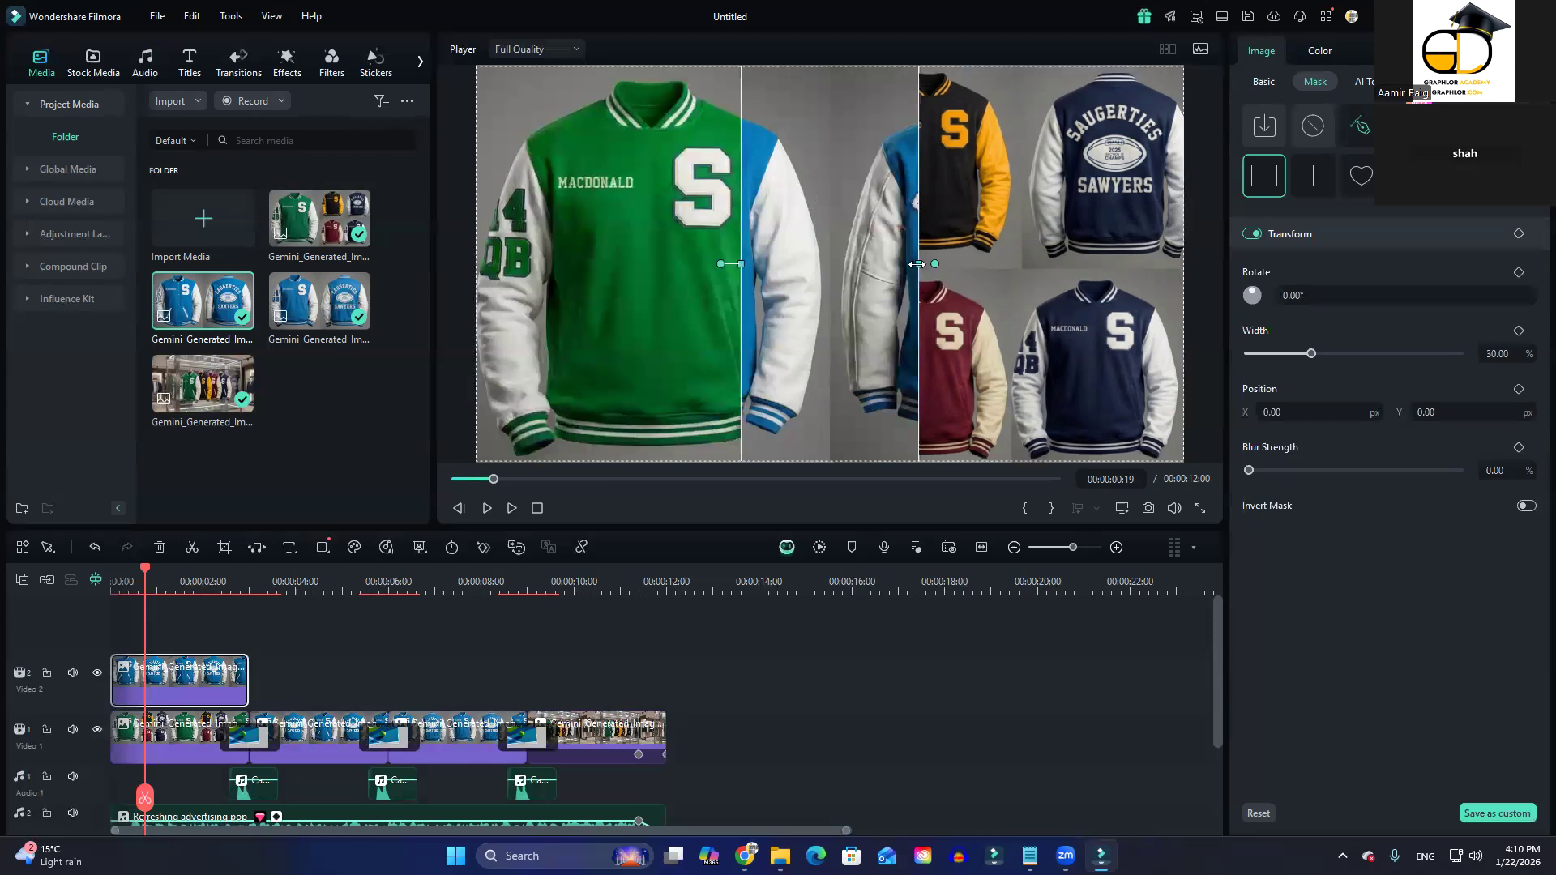
left_click_drag(822, 266, 1211, 289)
left_click_drag(864, 278, 1128, 280)
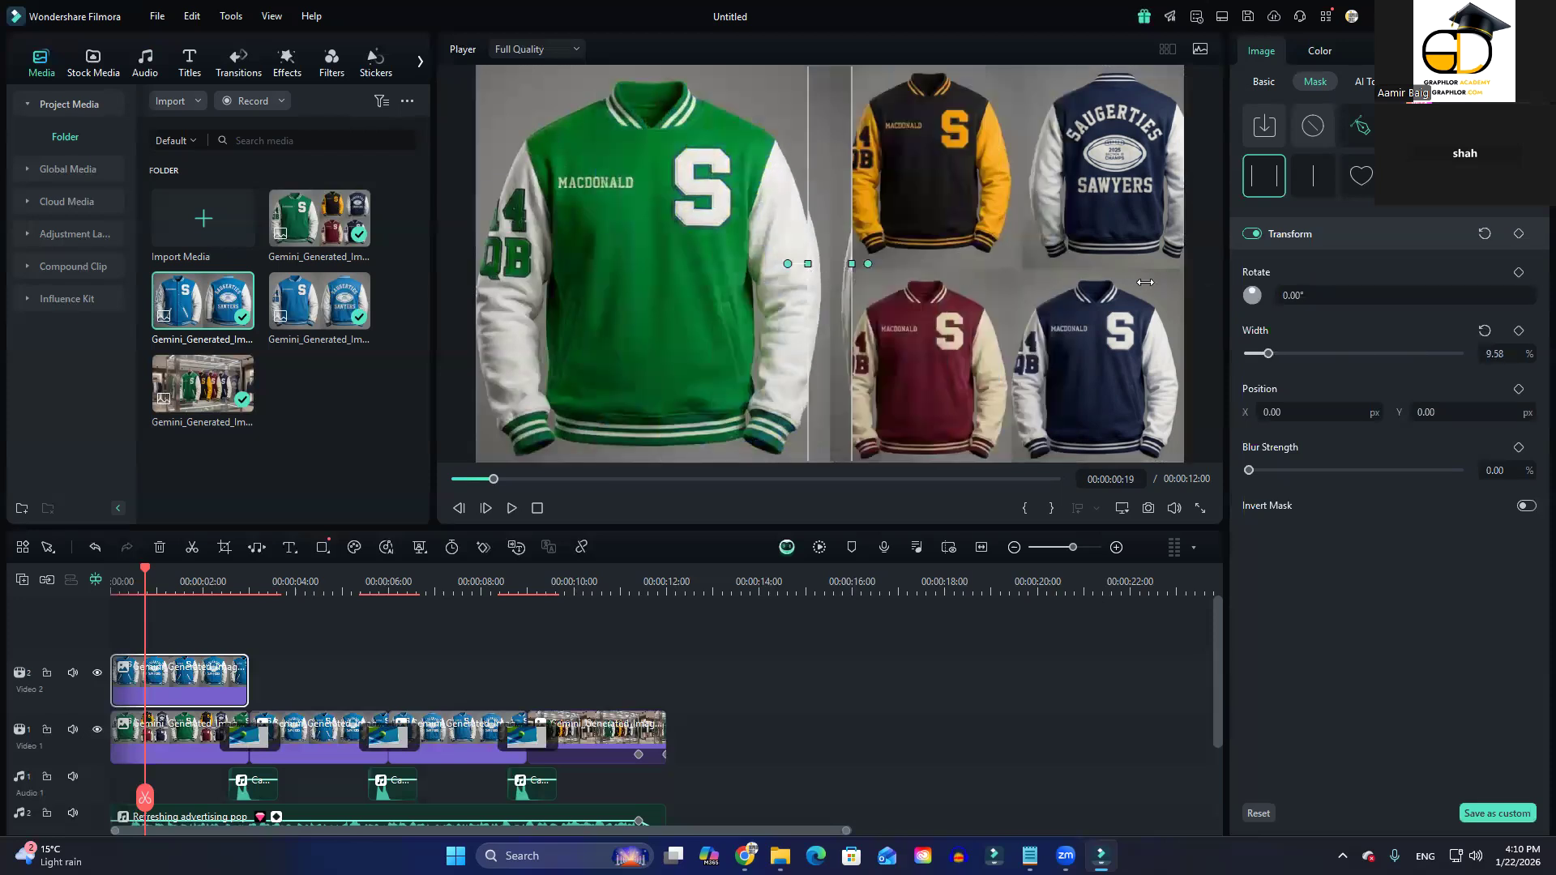
Step: Try a single-line mask on the overlaid blue jacket image, shifting its dividing line to different parts of the frame
left_click(1313, 176)
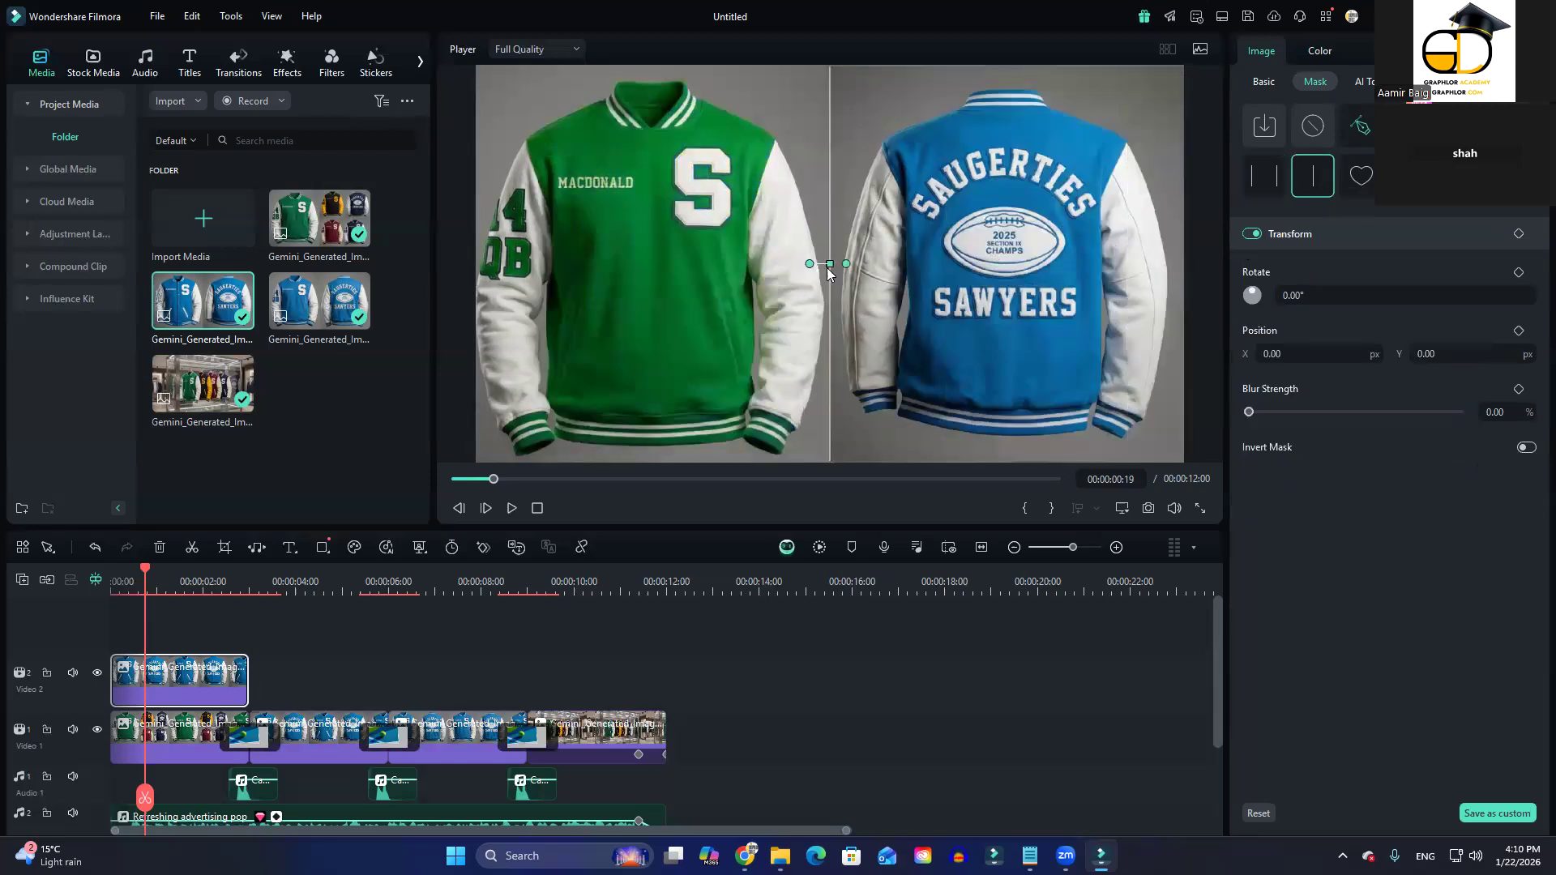
left_click_drag(828, 270, 1176, 273)
left_click_drag(660, 281, 952, 302)
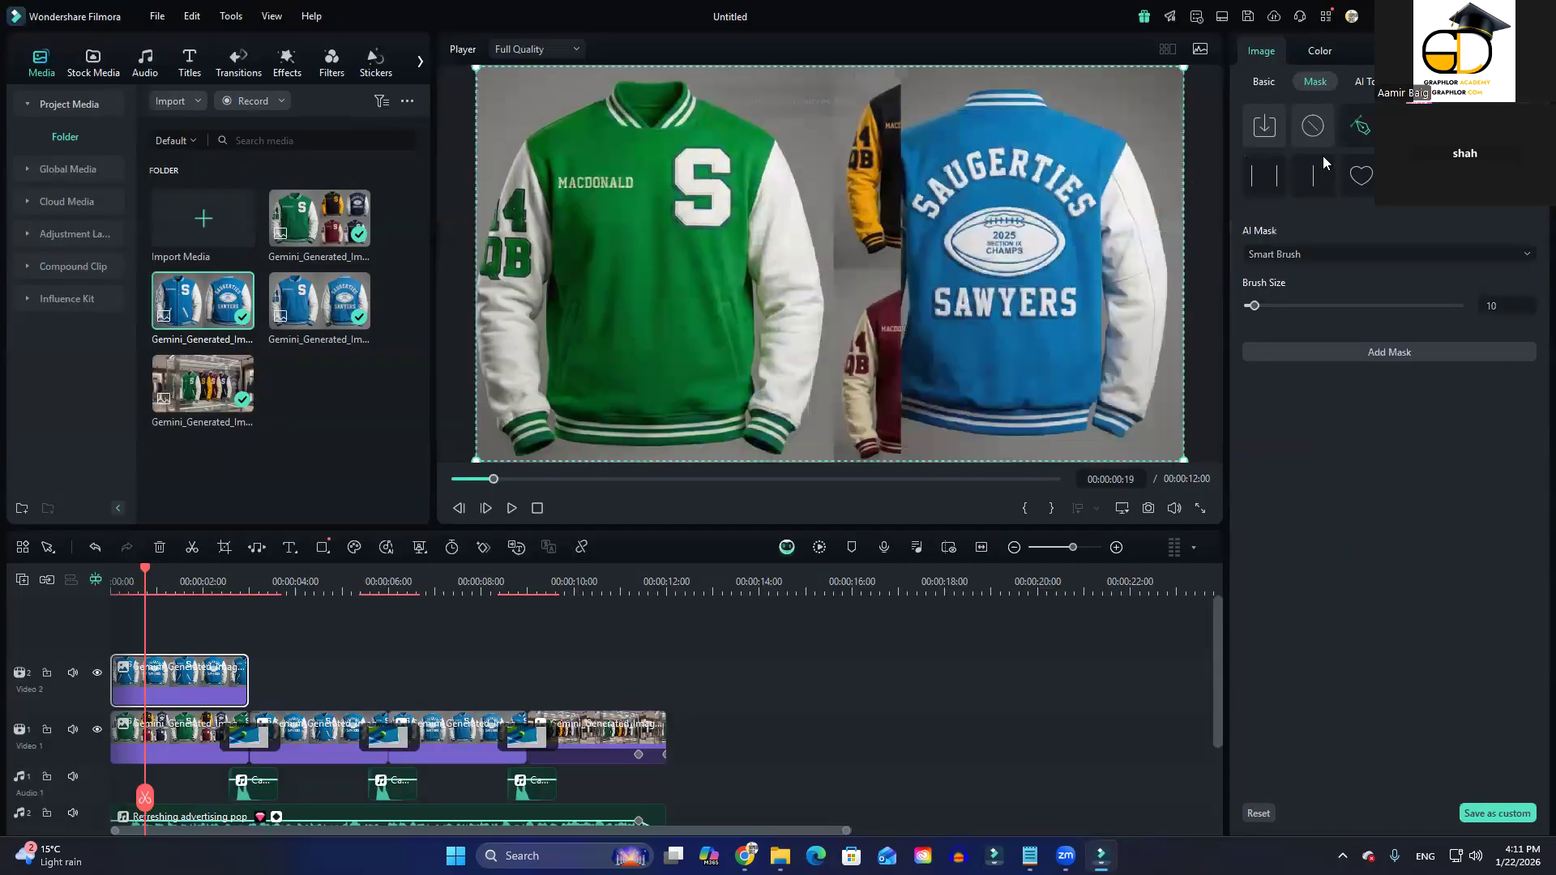
Step: Try a Smart Brush AI mask at brush size 10 over the overlaid image's front-view jacket, then replace it with an empty draw mask
mouse_move(622, 97)
left_mouse_down()
mouse_move(520, 159)
mouse_move(507, 187)
left_mouse_up()
mouse_move(495, 348)
left_mouse_down()
mouse_move(606, 430)
mouse_move(664, 434)
mouse_move(753, 424)
mouse_move(819, 359)
mouse_move(821, 286)
mouse_move(766, 150)
mouse_move(696, 98)
mouse_move(617, 98)
left_mouse_up()
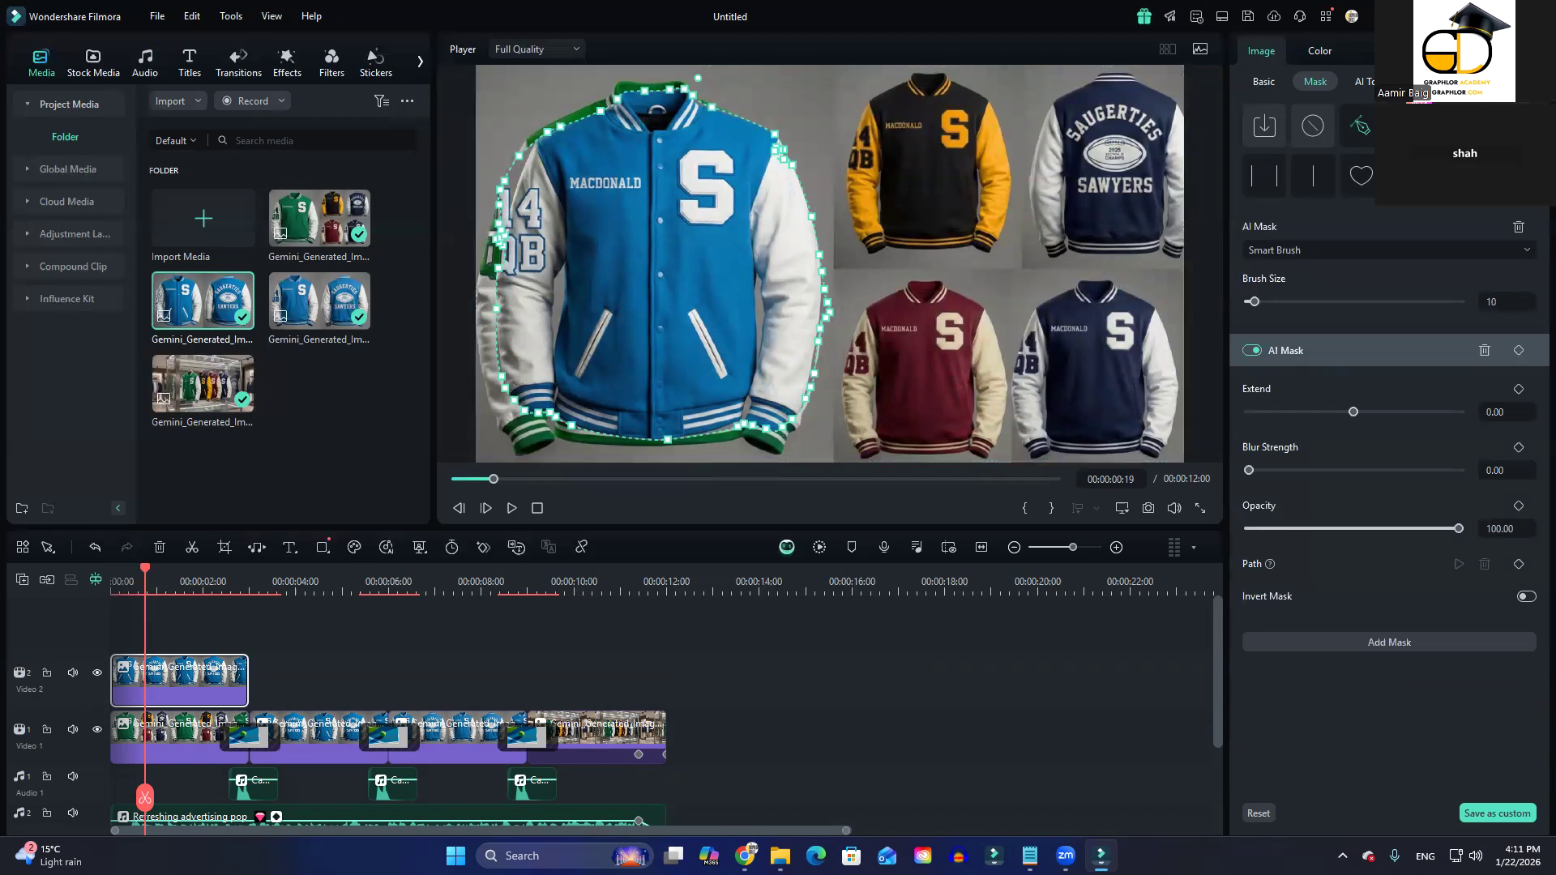
left_click(1366, 125)
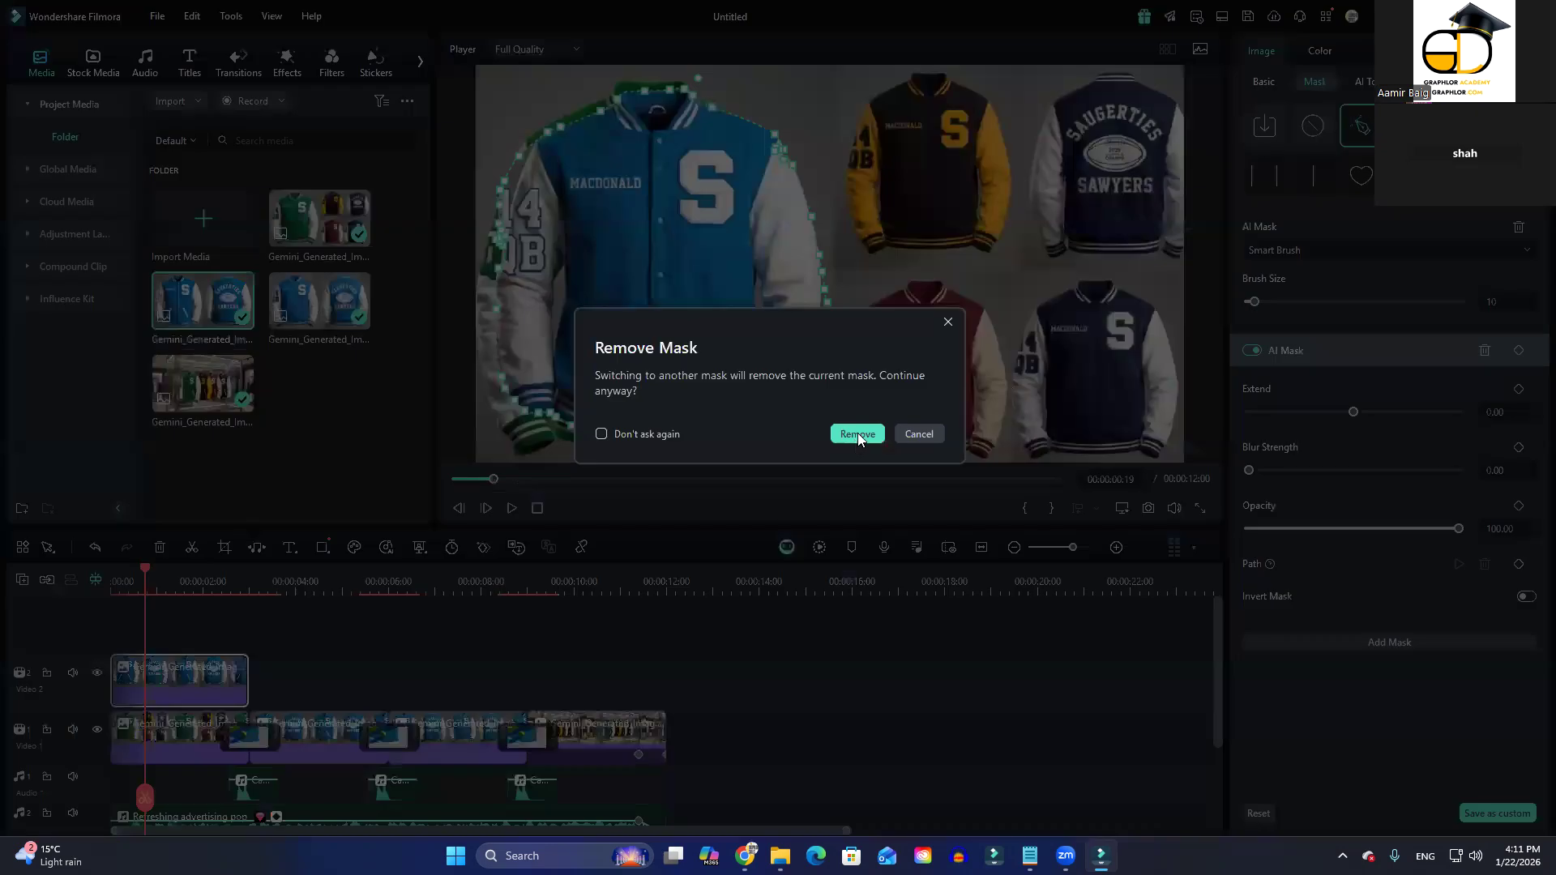
key("Return")
Step: Draw a closed polygonal mask around the front-view blue jacket in the overlaid image
left_click(624, 95)
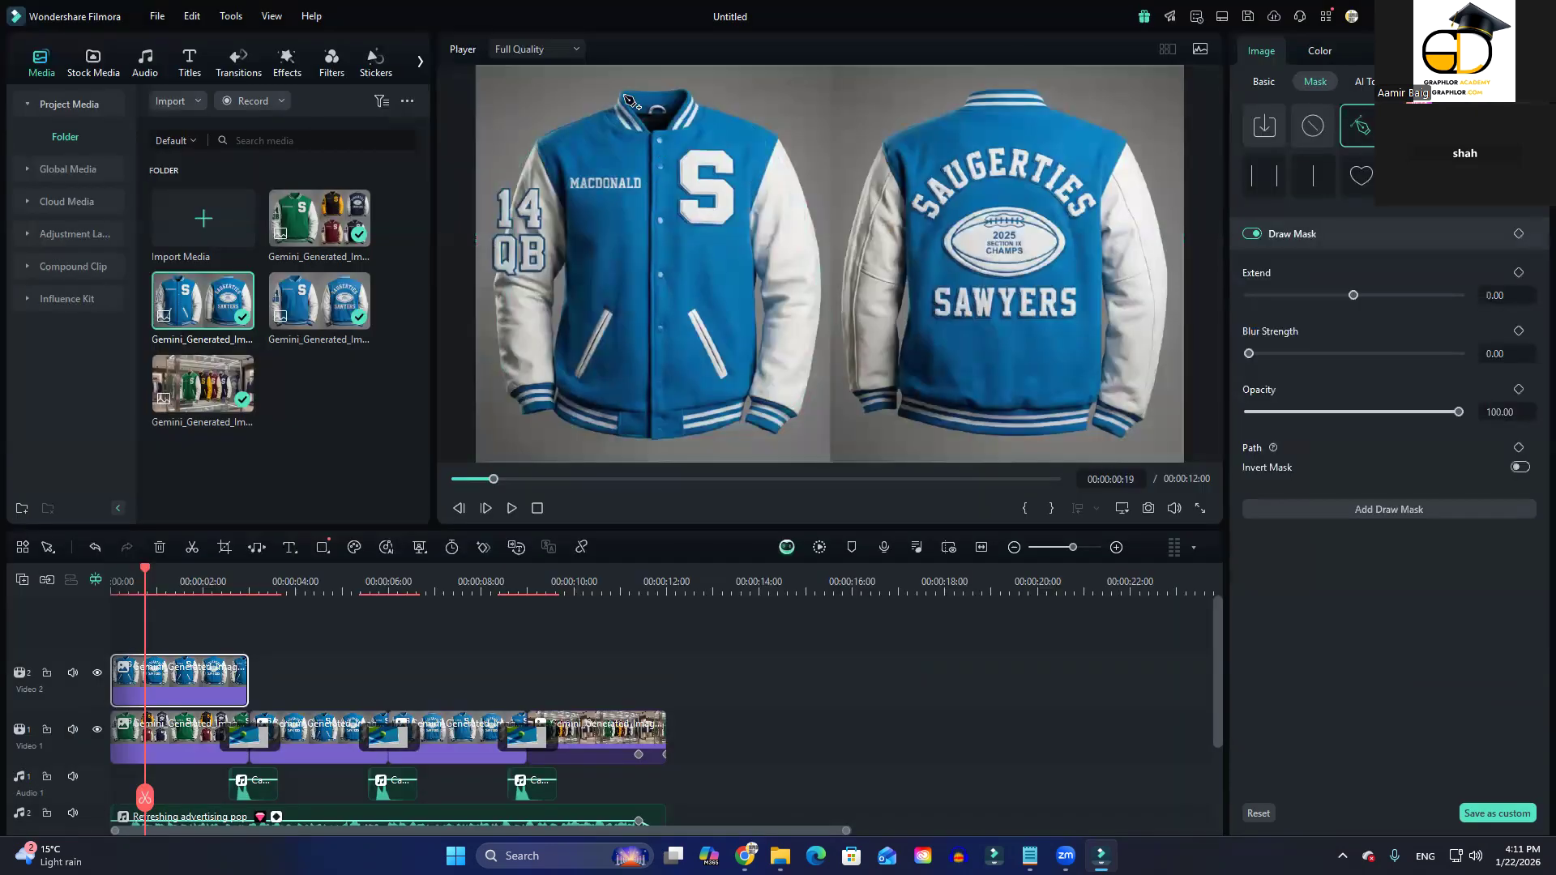
left_click(592, 111)
left_click(532, 146)
left_click(503, 323)
left_click(517, 390)
left_click(794, 415)
left_click(844, 237)
left_click(786, 130)
left_click(625, 95)
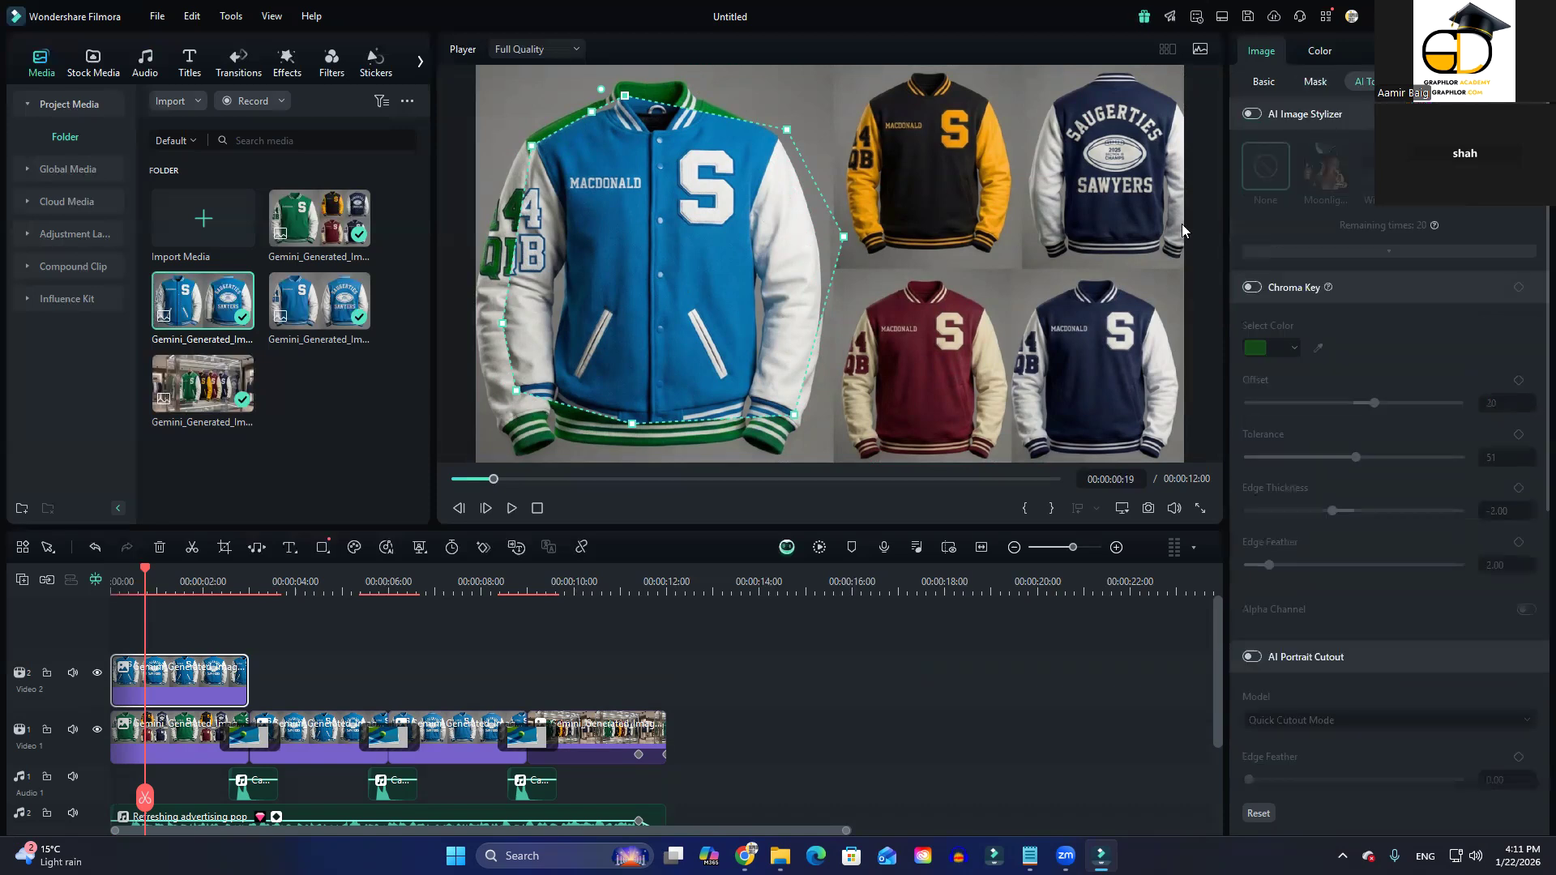
Step: Remove the drawn mask from the overlaid image by setting its mask to none
left_click(1316, 82)
left_click(1314, 127)
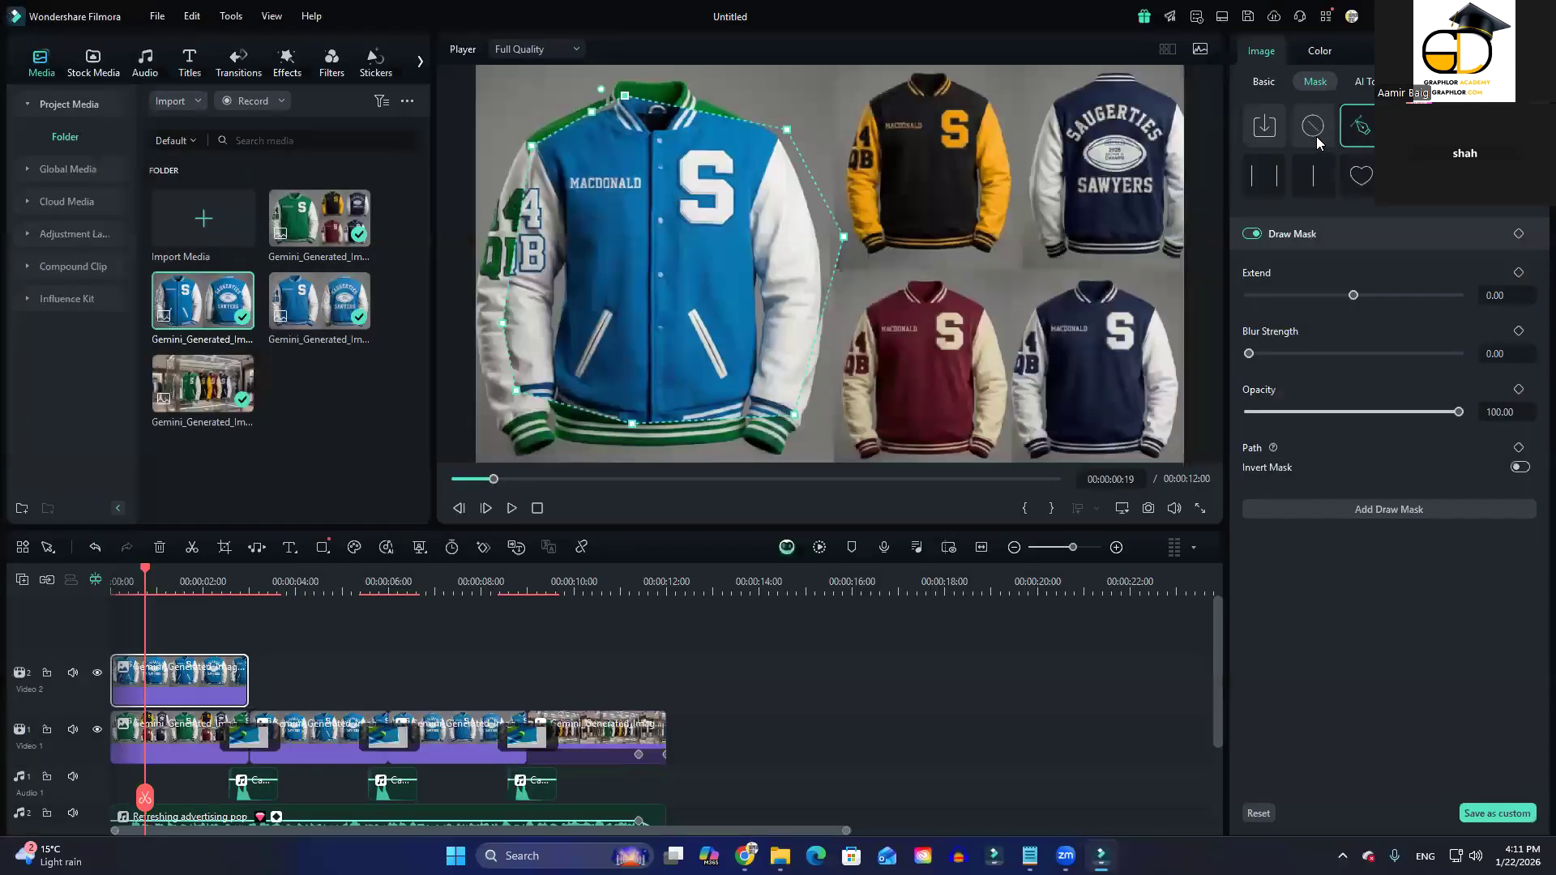
left_click(1313, 127)
left_click(1068, 543)
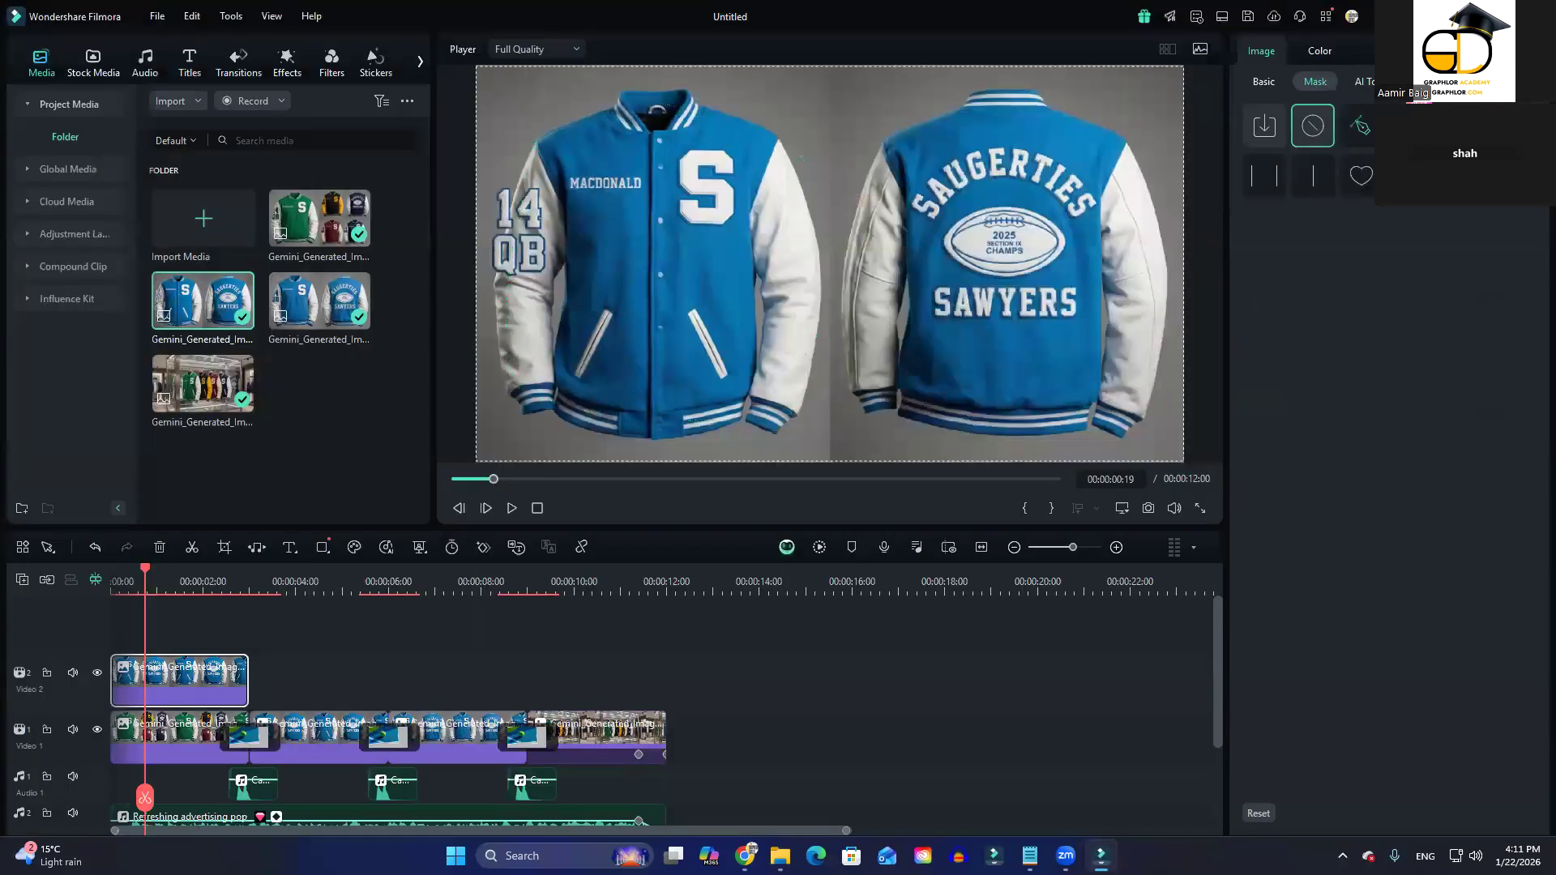
left_click(1363, 82)
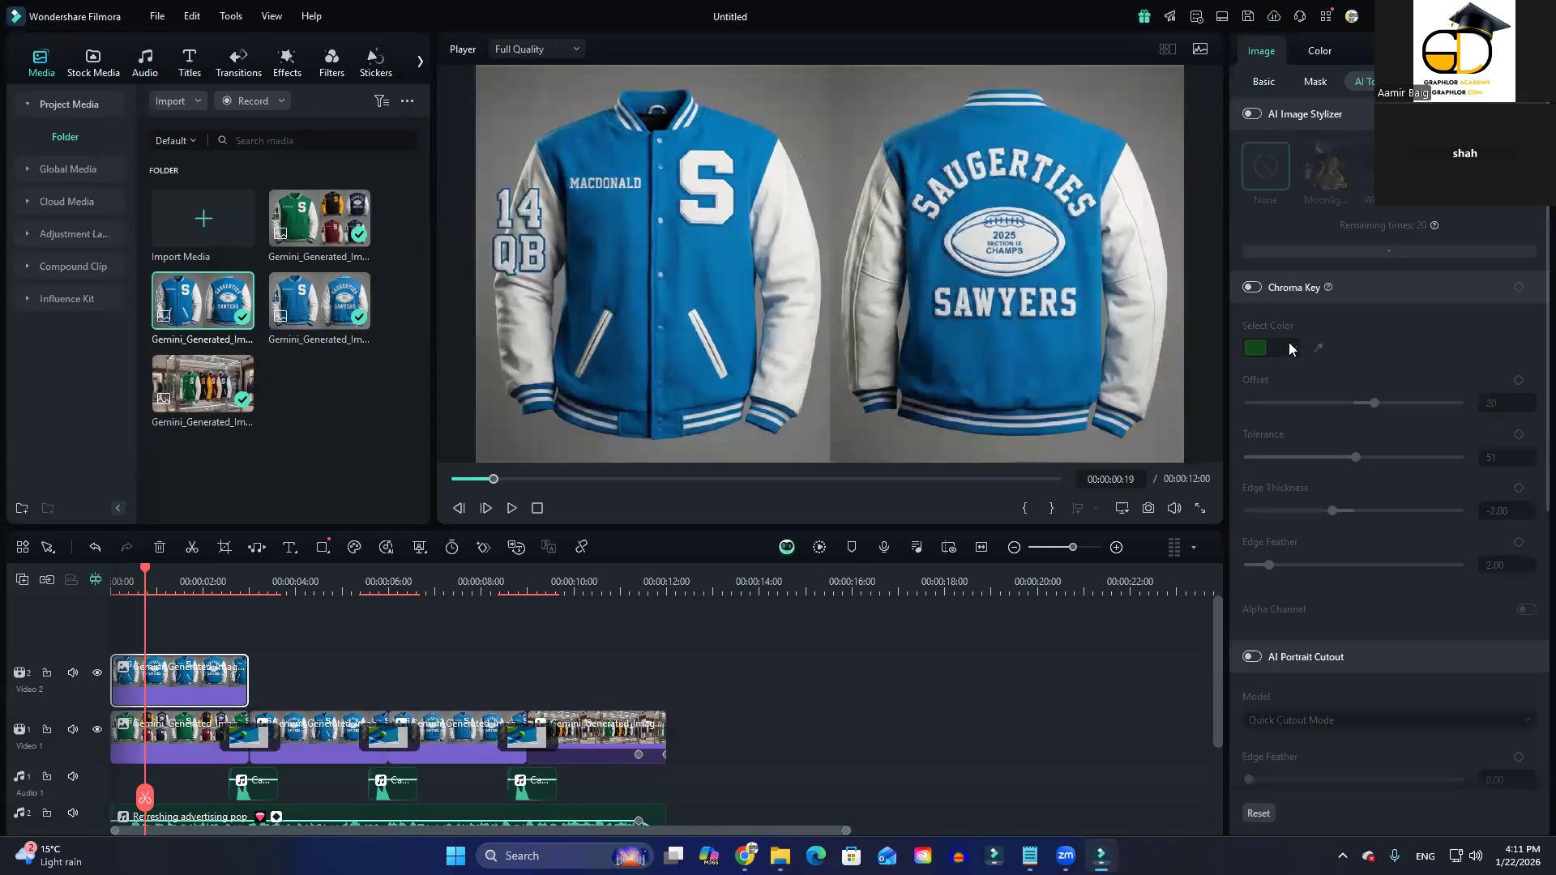
scroll(1395, 602, "down", 5)
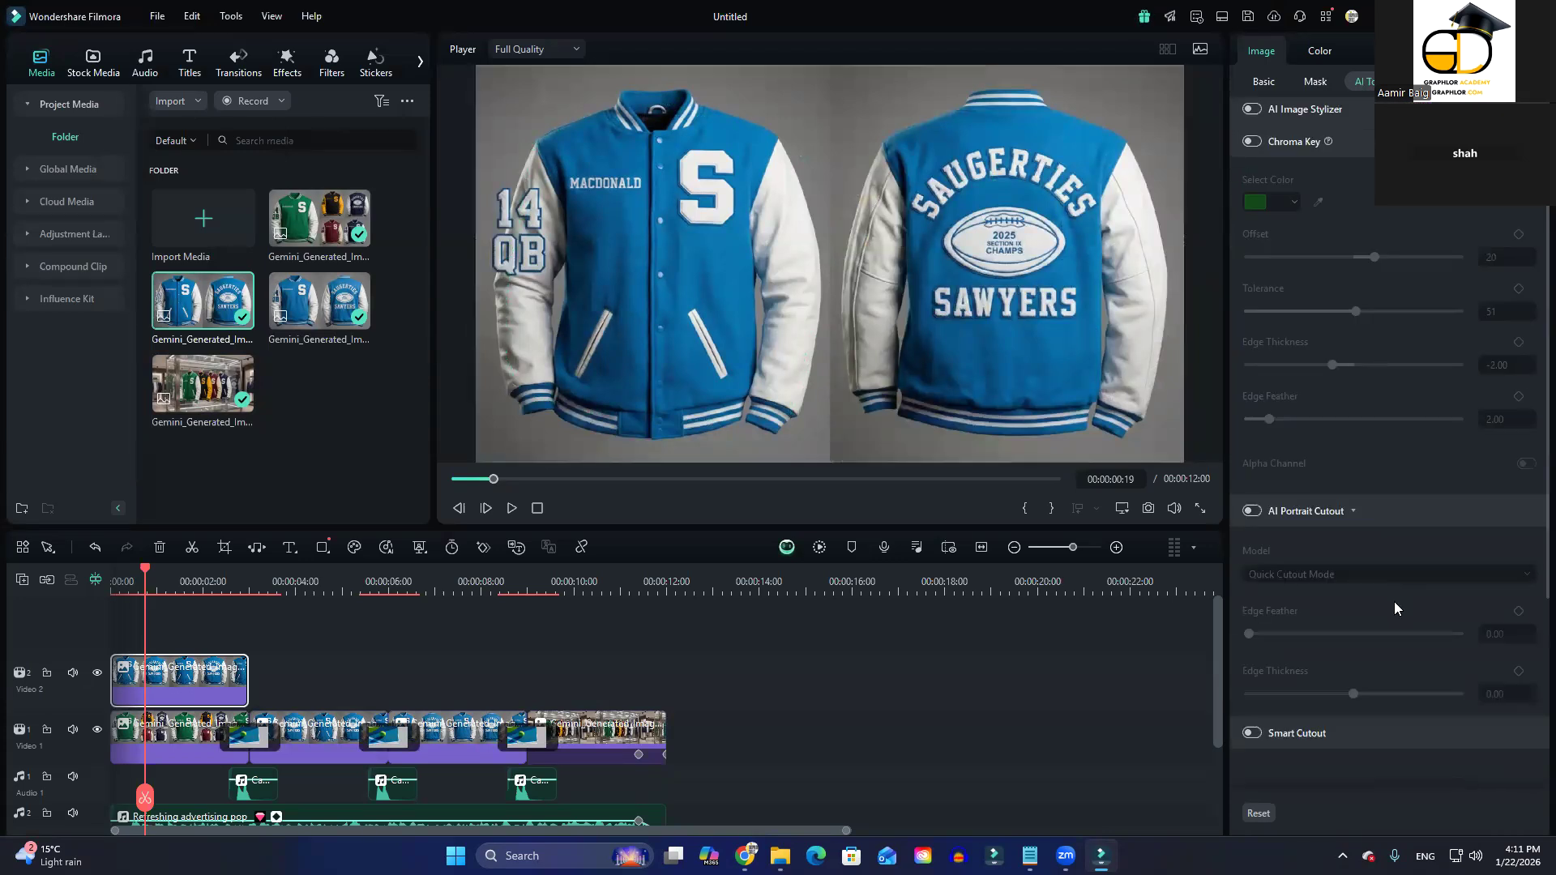
scroll(1371, 555, "up", 5)
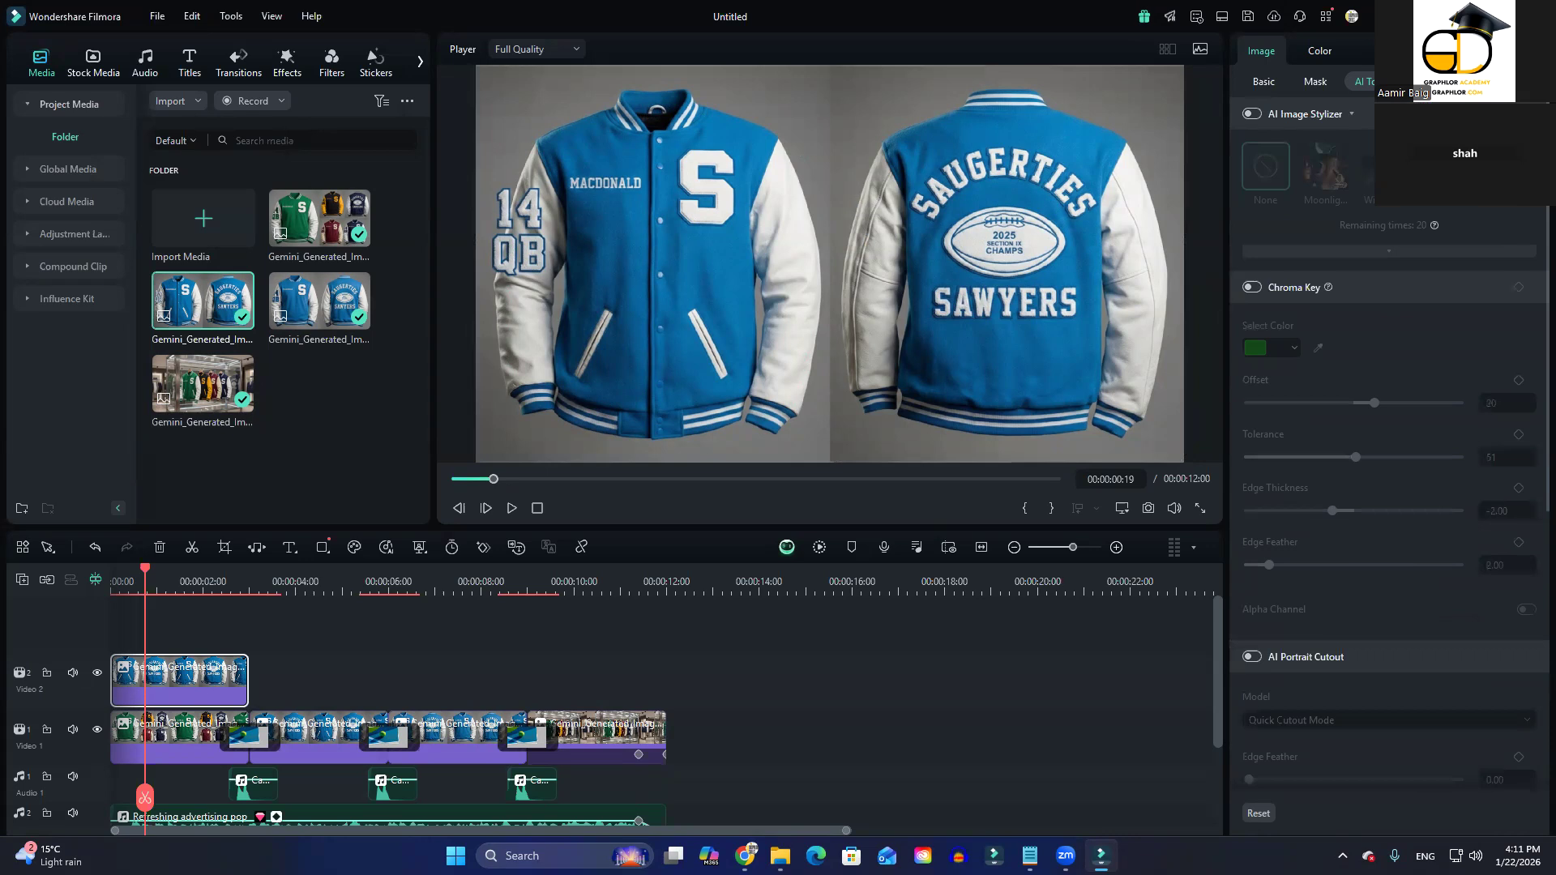
Step: Apply the Slide Right preset animation to the overlaid blue jacket image and preview it in playback
left_click(1444, 81)
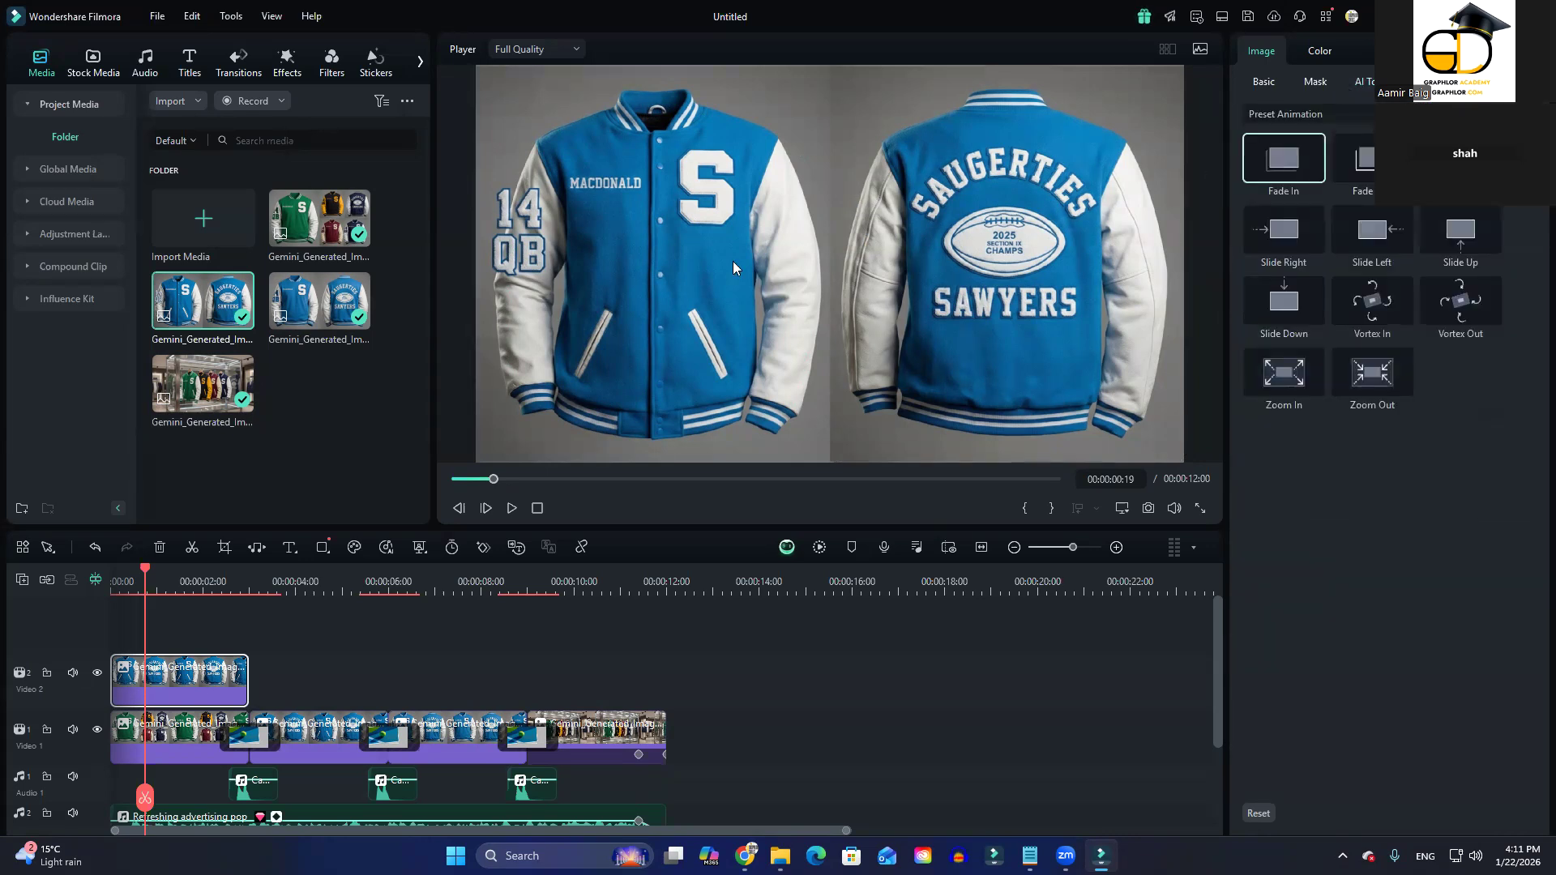
double_click(1281, 232)
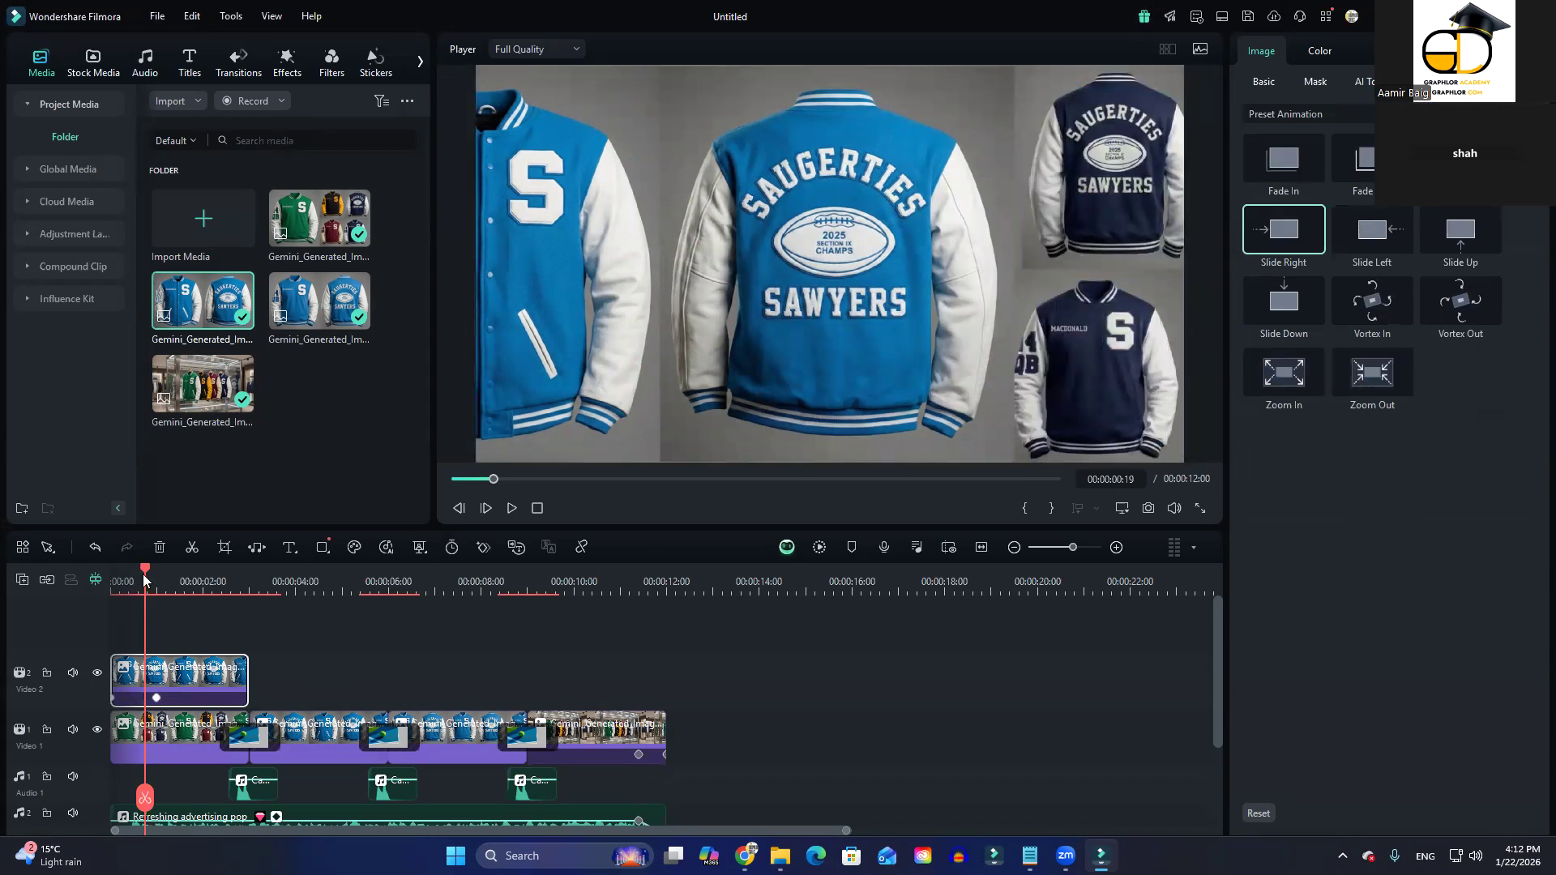
key("space")
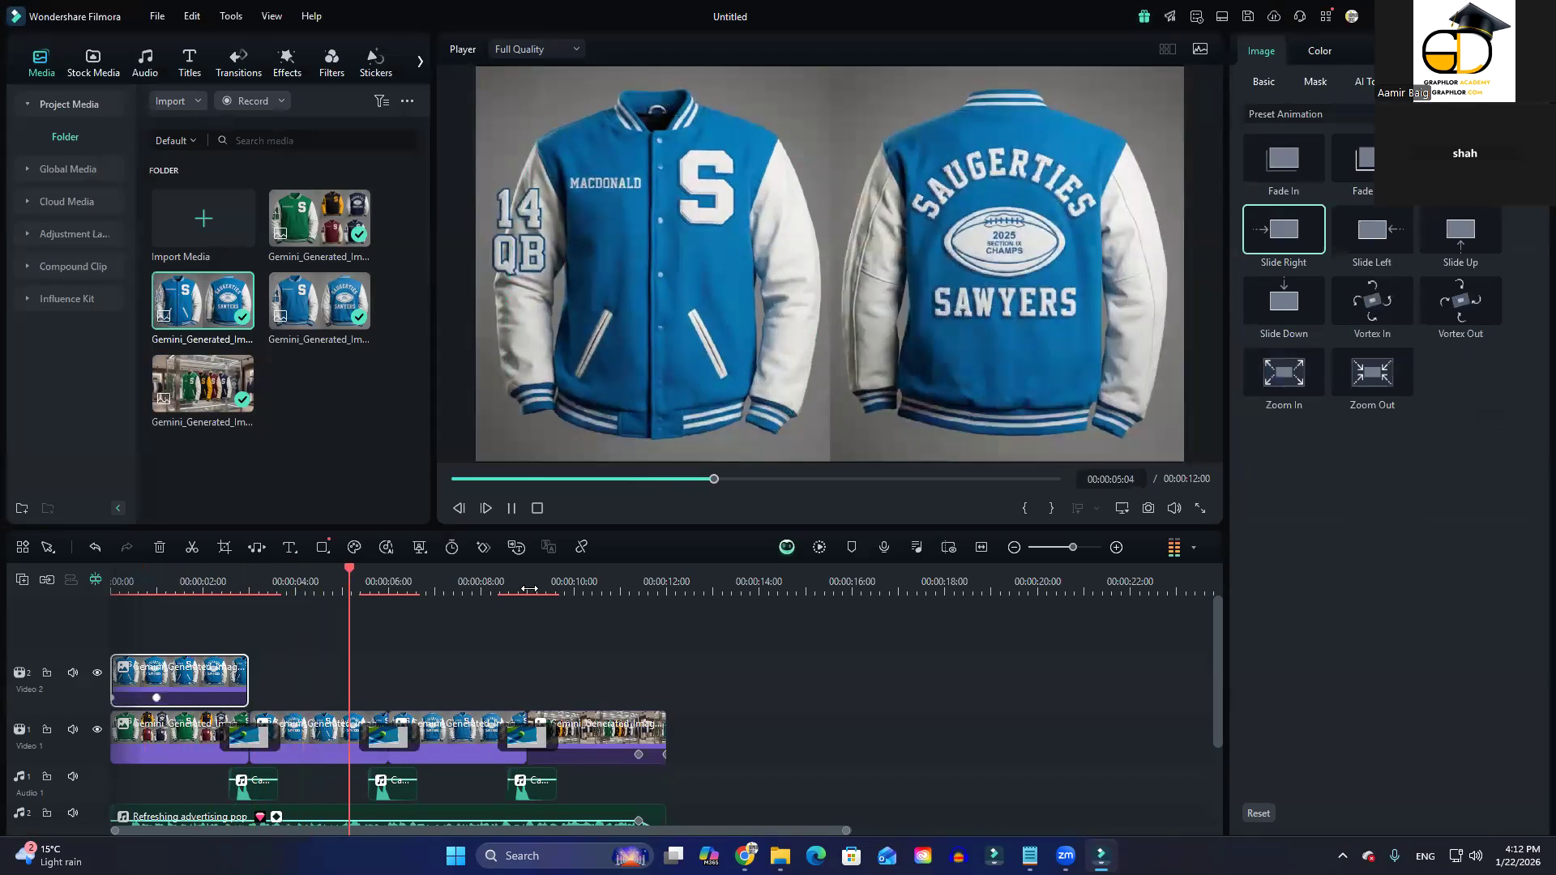
key("space")
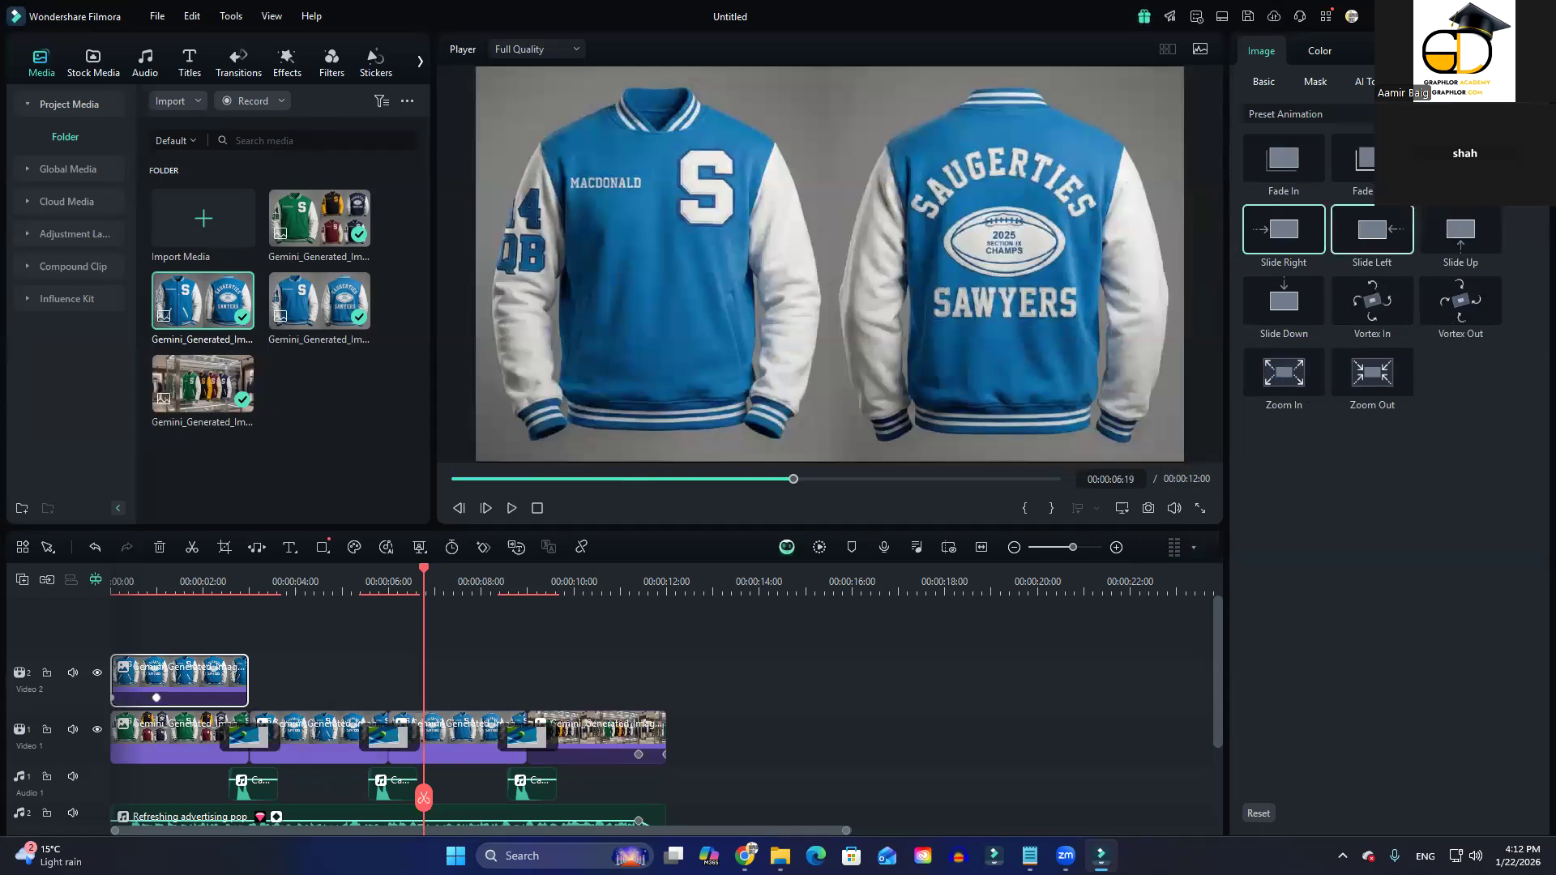
left_click(1297, 114)
left_click(1319, 169)
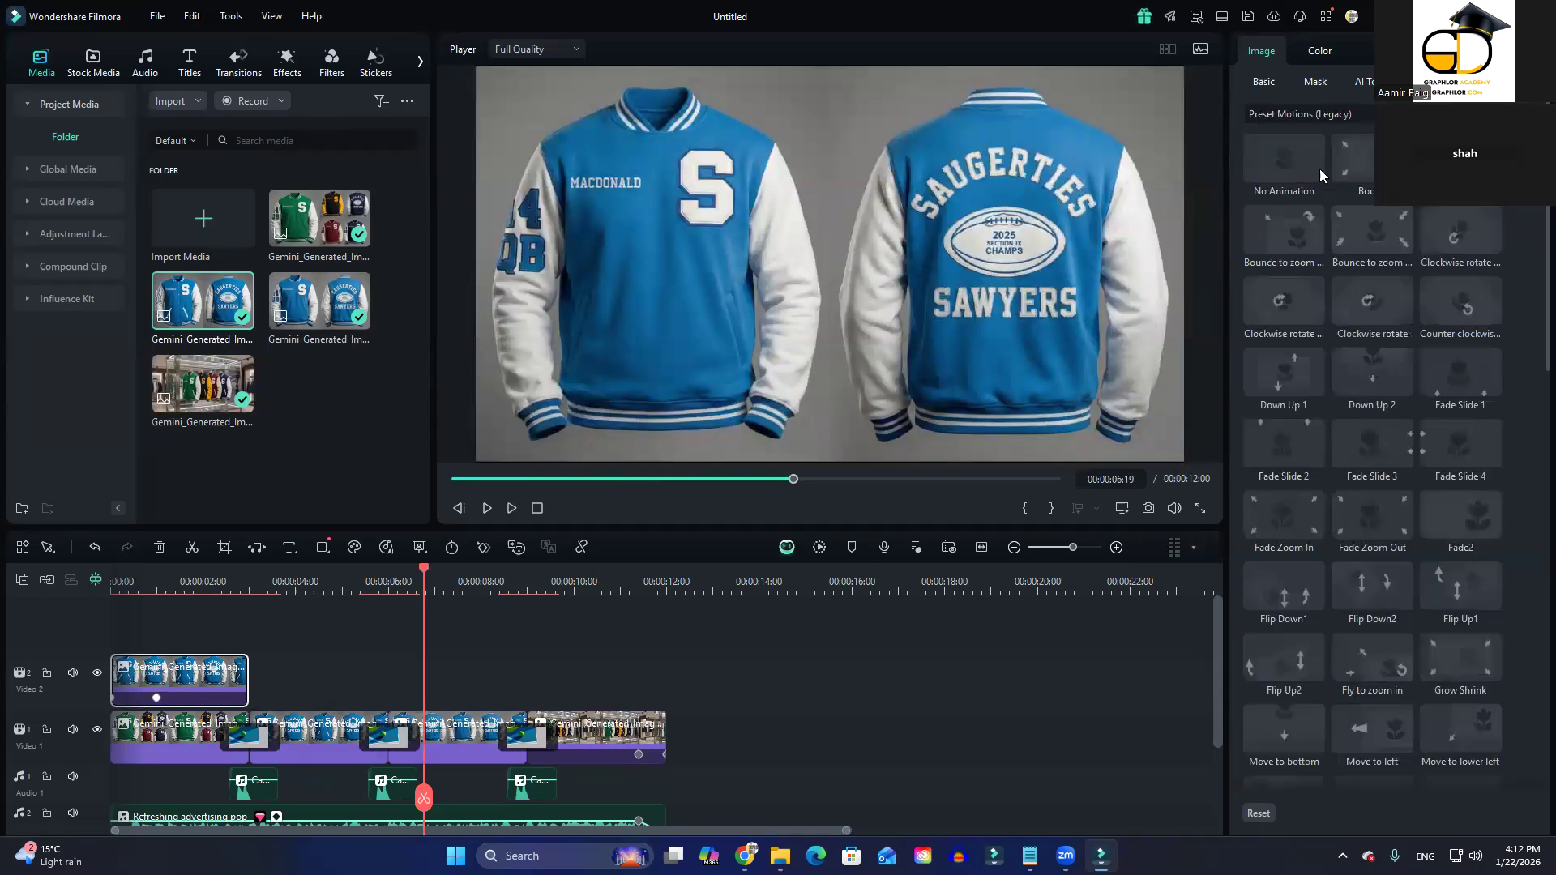
left_click(1355, 118)
left_click(1346, 145)
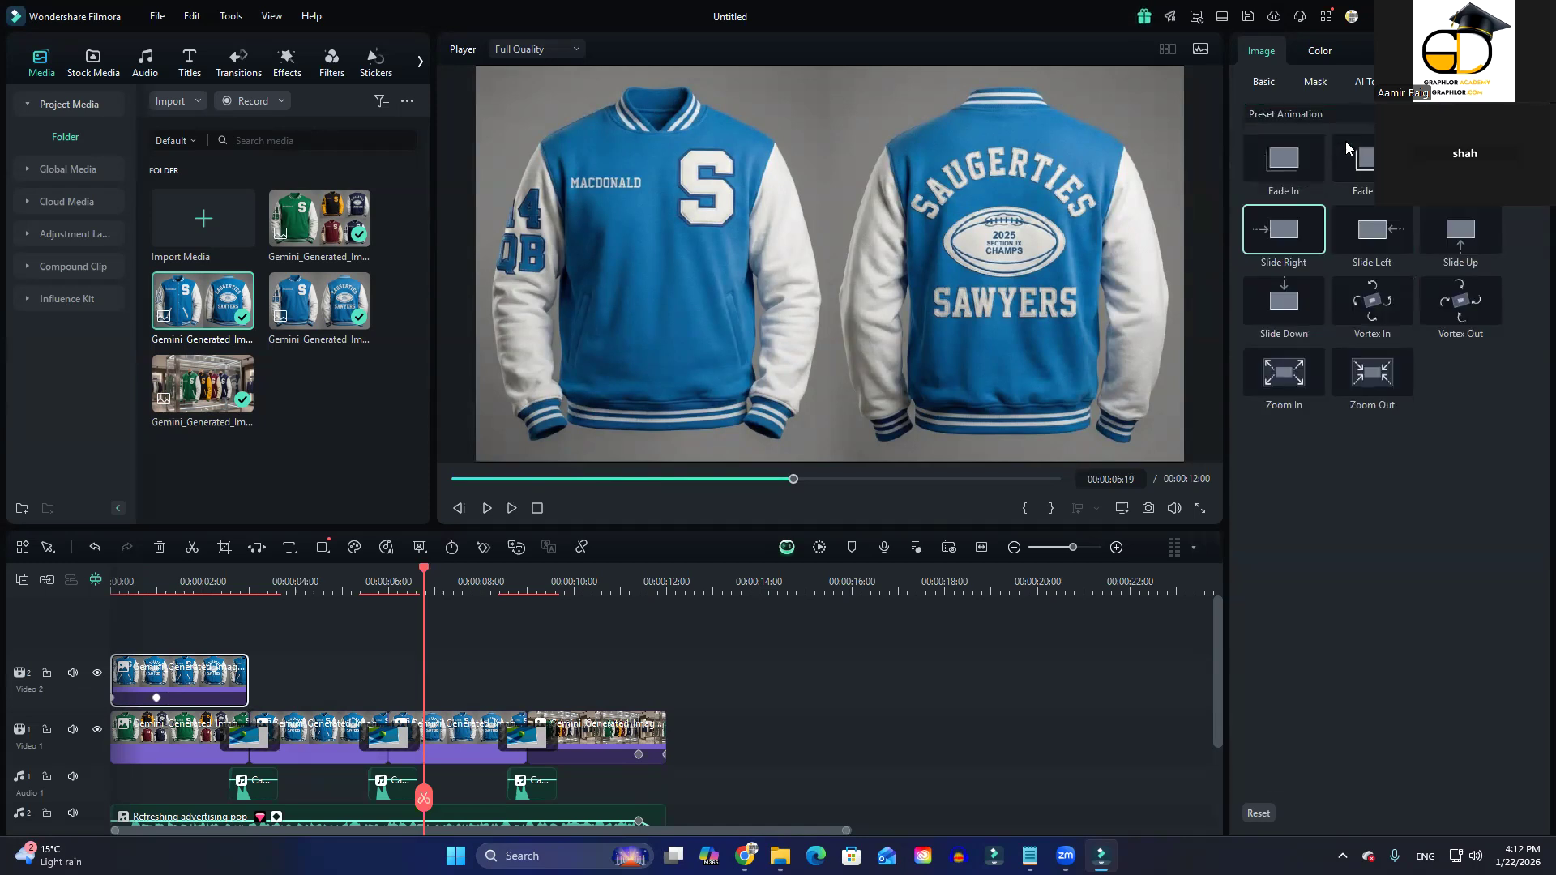